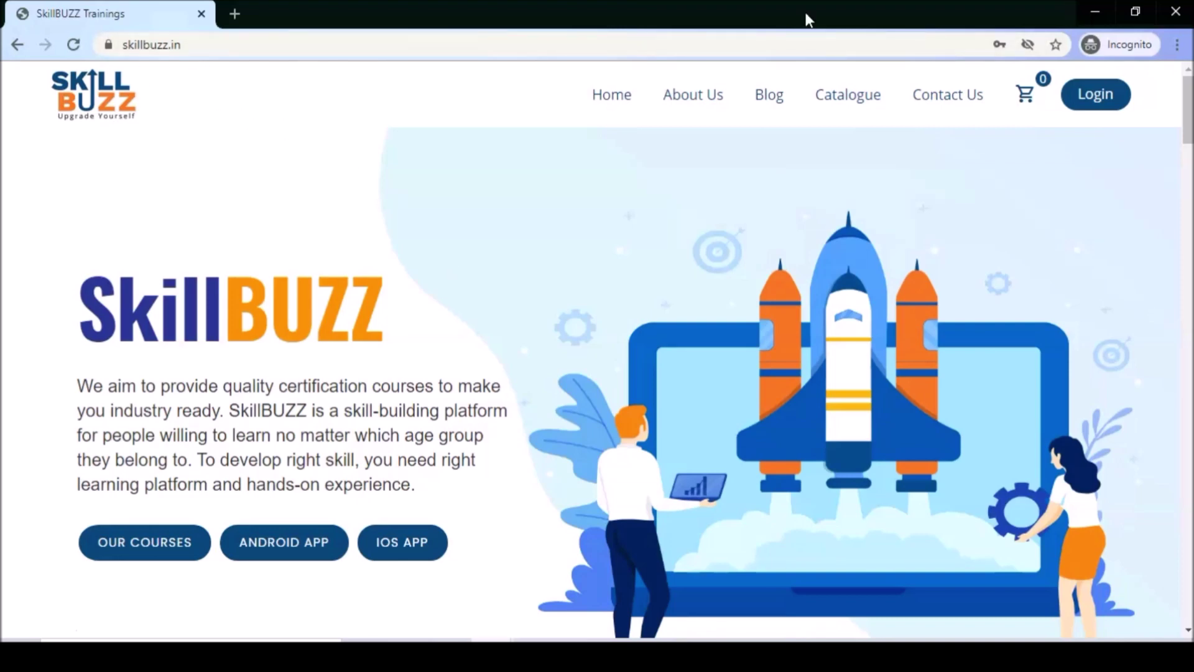
# Scroll down to the Microsoft Word course card and open its details page.
pyautogui.scroll(-2, 560, 465)
pyautogui.scroll(-6, 559, 464)
pyautogui.scroll(-6, 560, 465)
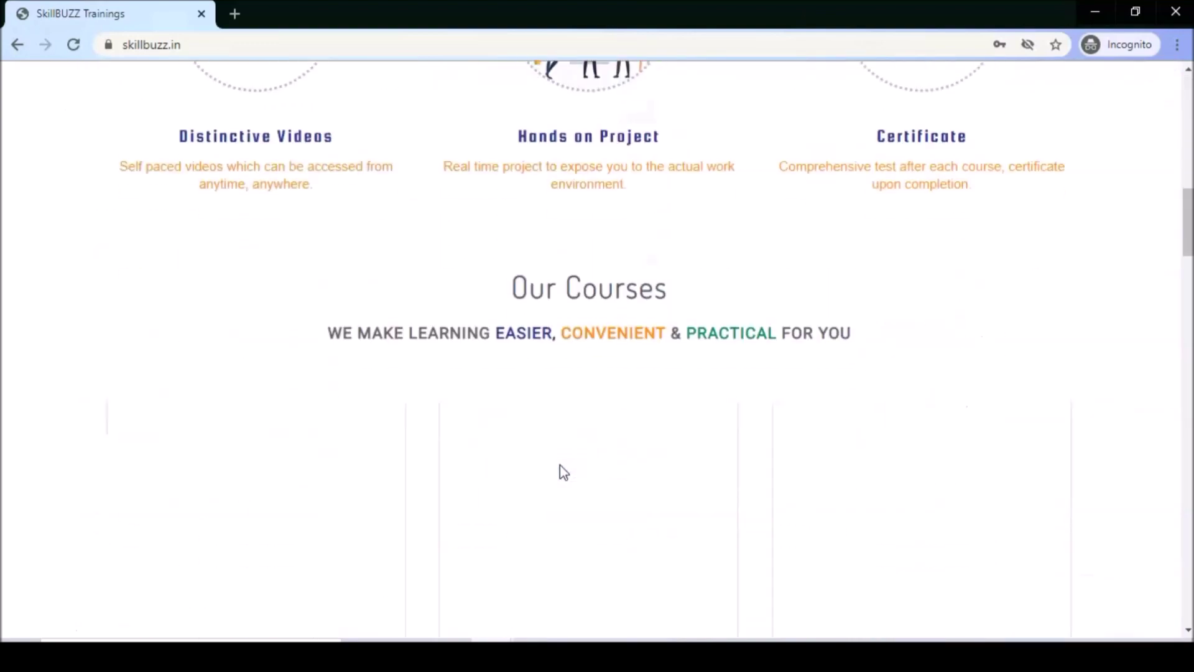
pyautogui.scroll(-6, 560, 464)
pyautogui.scroll(-6, 561, 473)
pyautogui.scroll(-4, 561, 471)
pyautogui.scroll(6, 562, 471)
pyautogui.scroll(2, 560, 466)
pyautogui.scroll(3, 560, 467)
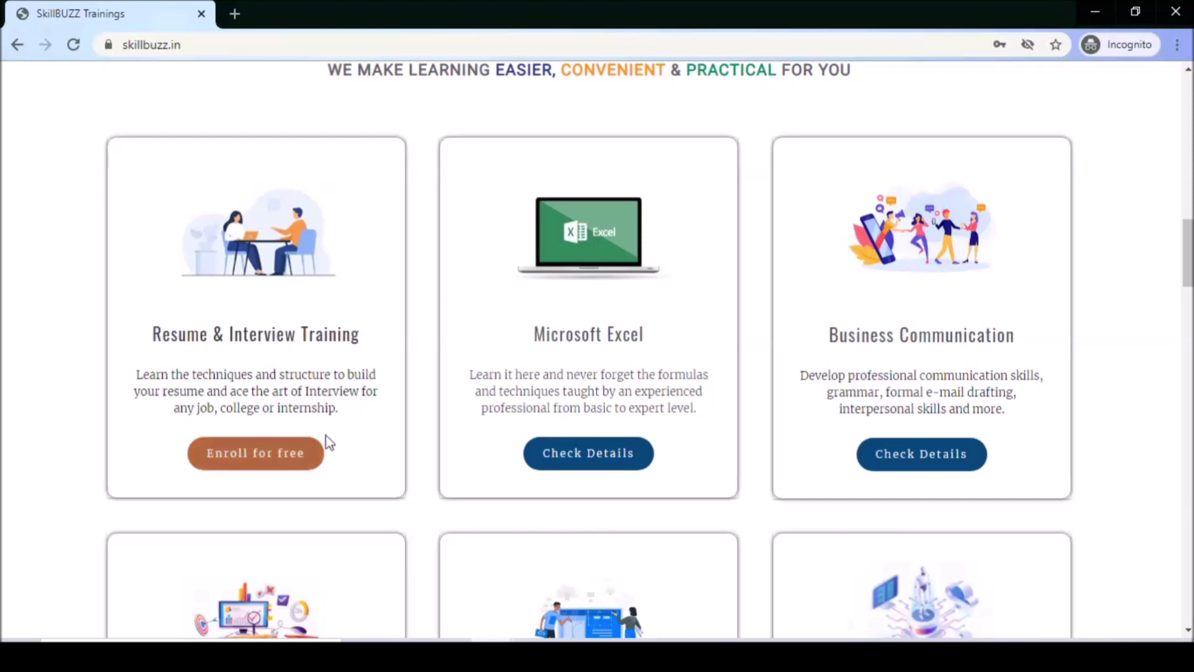
pyautogui.scroll(-3, 354, 446)
pyautogui.scroll(-10, 355, 446)
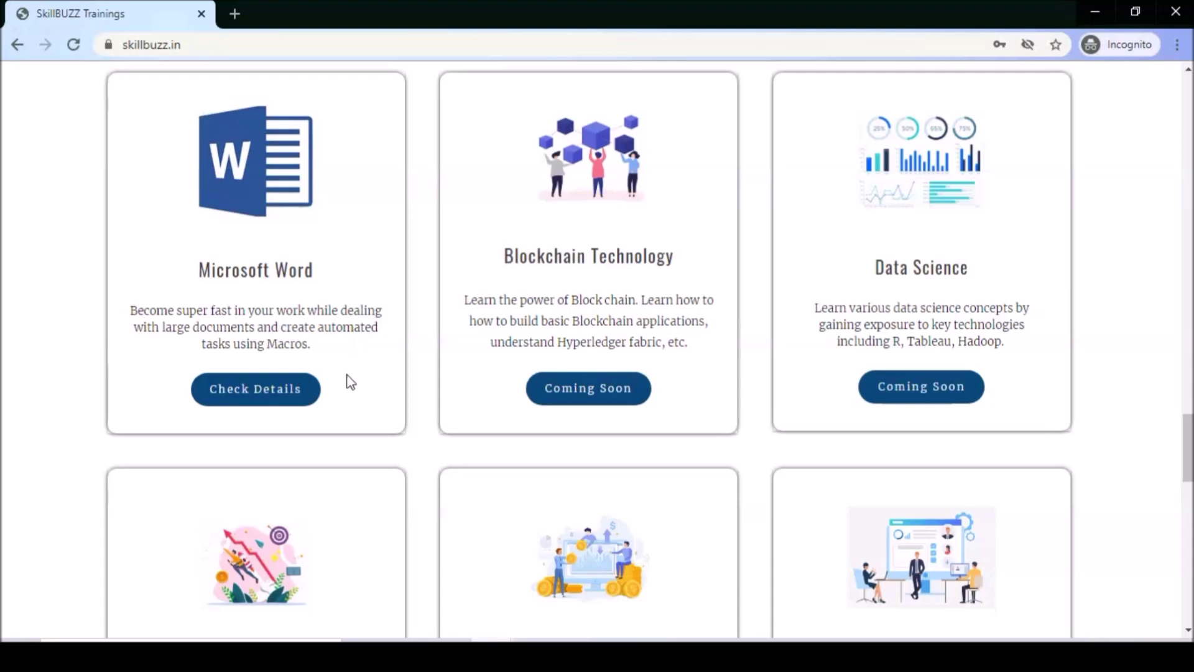
pyautogui.click(308, 393)
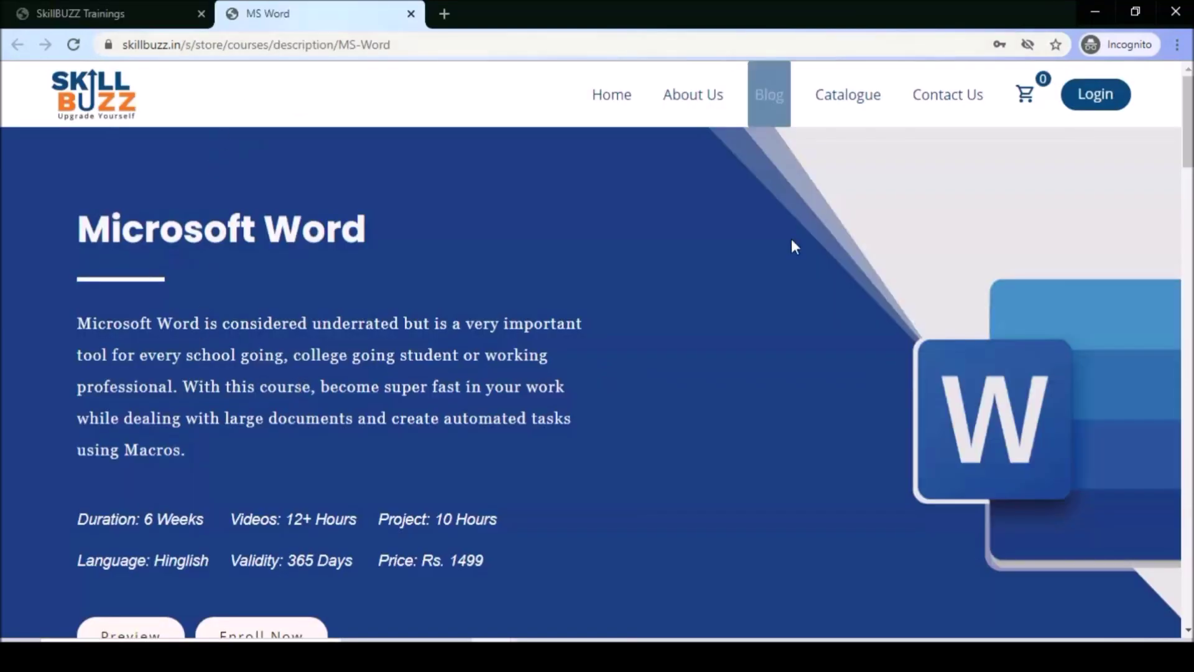
# Scroll to the Syllabus and expand Module 1 - Basic, Module 2 - Intermediate and Module 3 - Advance.
pyautogui.scroll(-3, 767, 392)
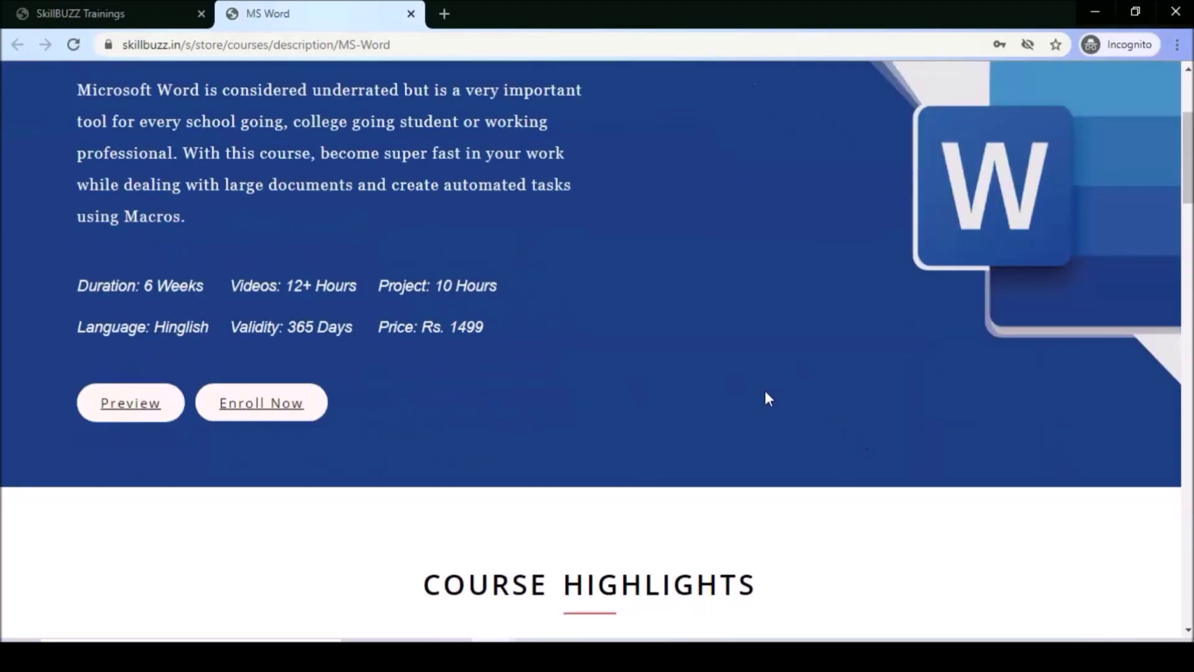
pyautogui.scroll(-3, 768, 398)
pyautogui.scroll(-4, 769, 398)
pyautogui.scroll(-5, 769, 398)
pyautogui.scroll(-2, 769, 400)
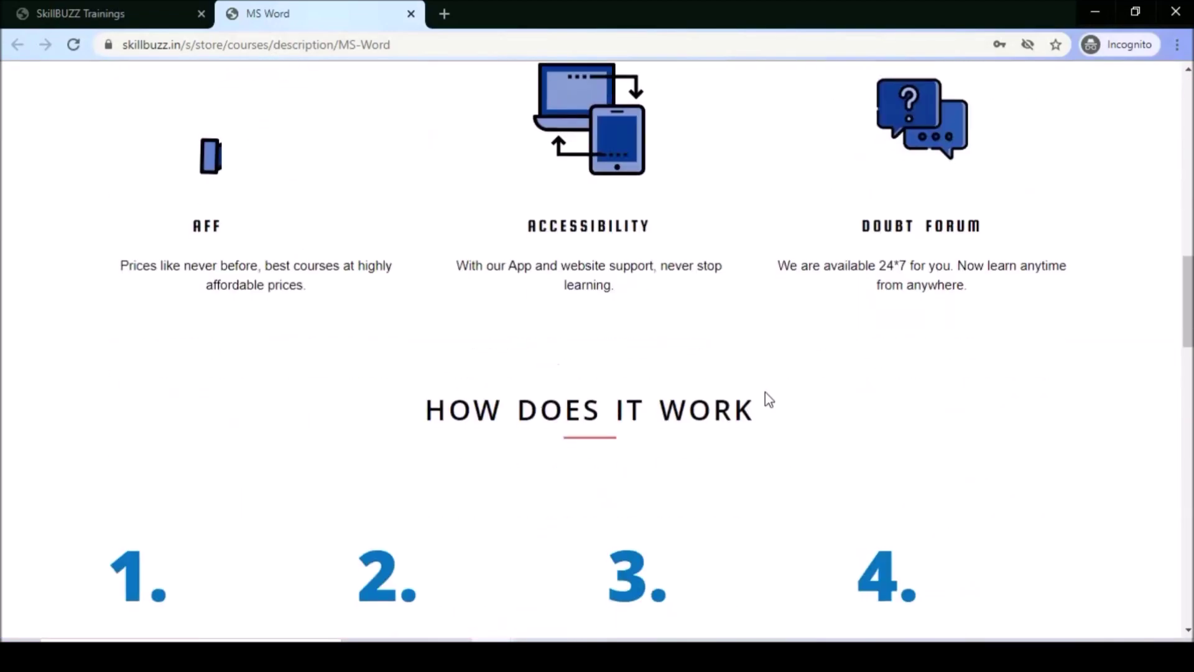
pyautogui.scroll(-5, 765, 394)
pyautogui.scroll(-3, 765, 393)
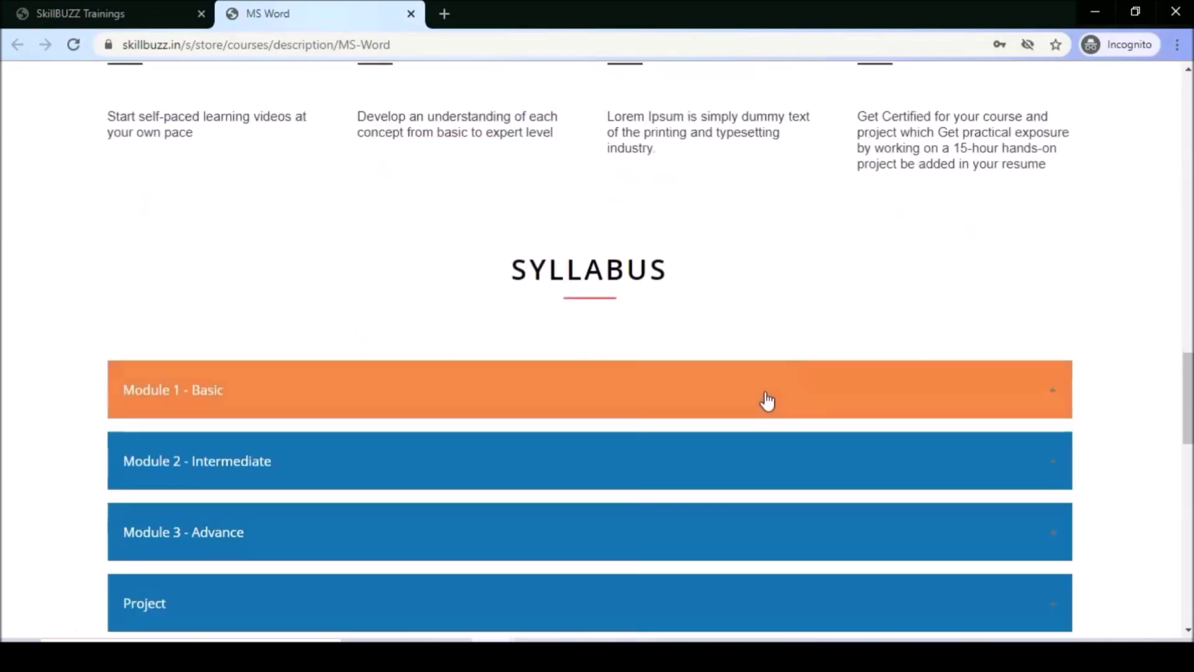
pyautogui.scroll(-1, 767, 401)
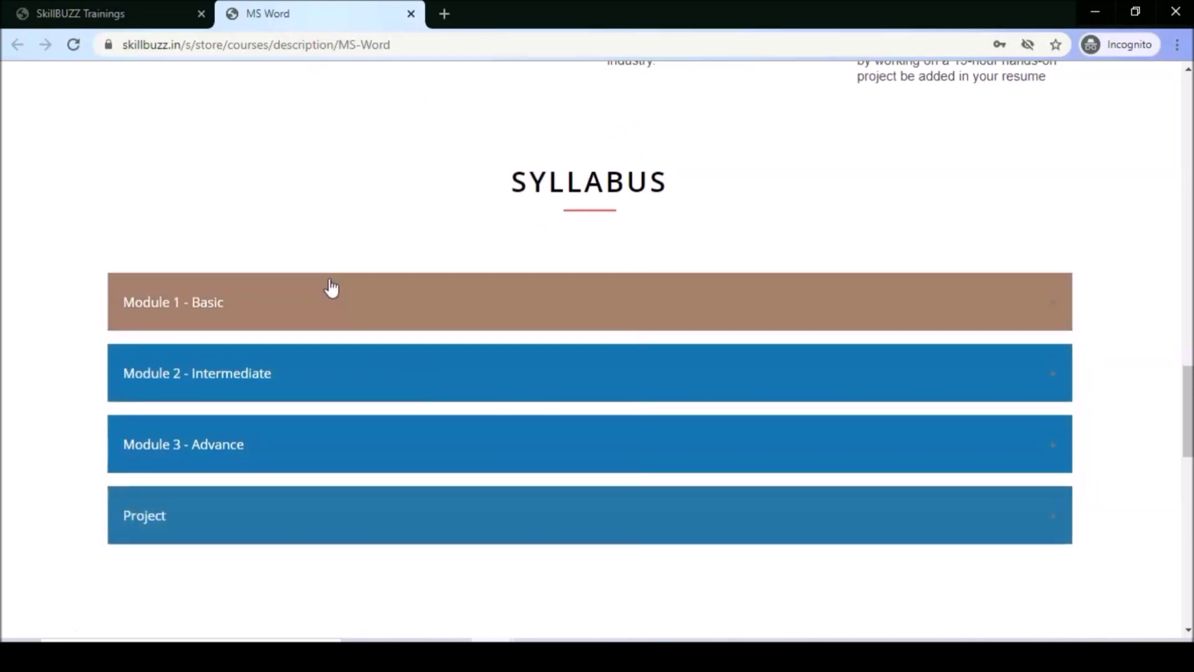
pyautogui.click(294, 318)
pyautogui.scroll(-3, 301, 323)
pyautogui.click(288, 344)
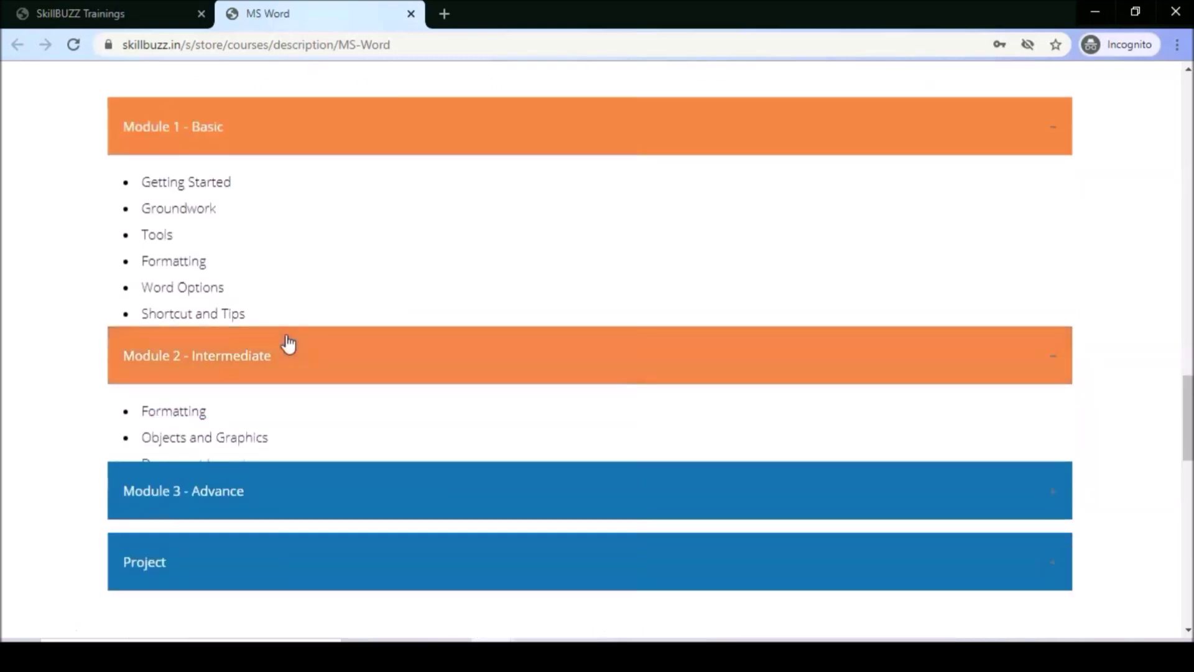
pyautogui.scroll(-3, 286, 342)
pyautogui.click(285, 376)
pyautogui.scroll(-3, 285, 375)
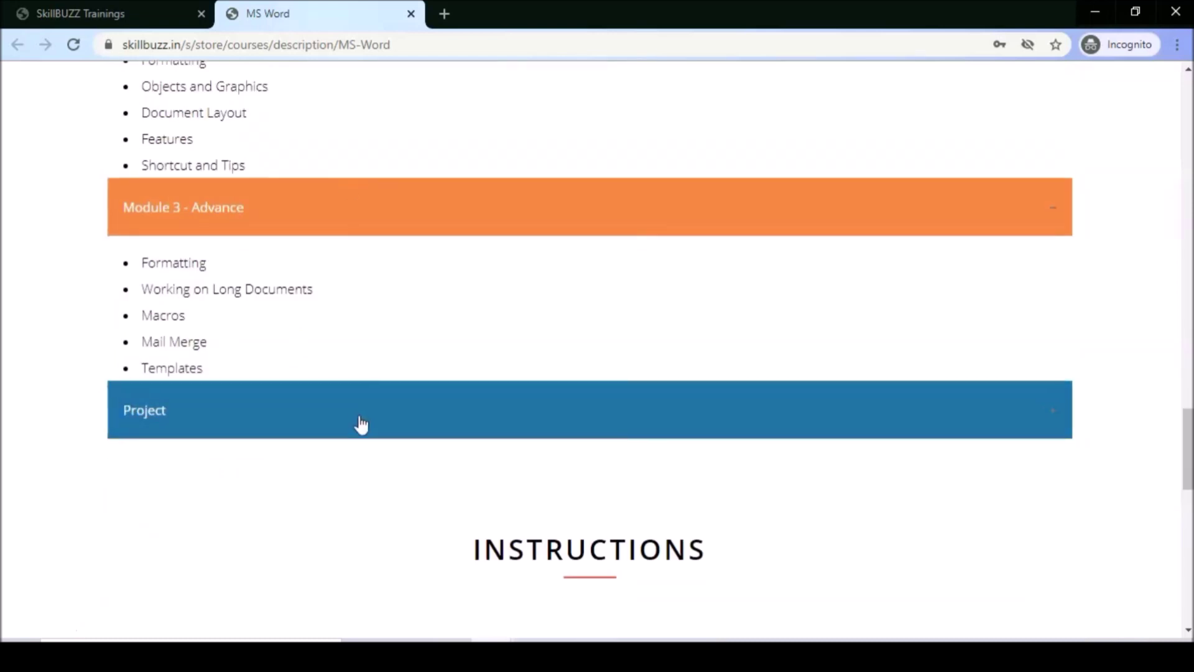
# Scroll back up to the top of the Microsoft Word course page.
pyautogui.scroll(5, 365, 445)
pyautogui.scroll(-4, 363, 441)
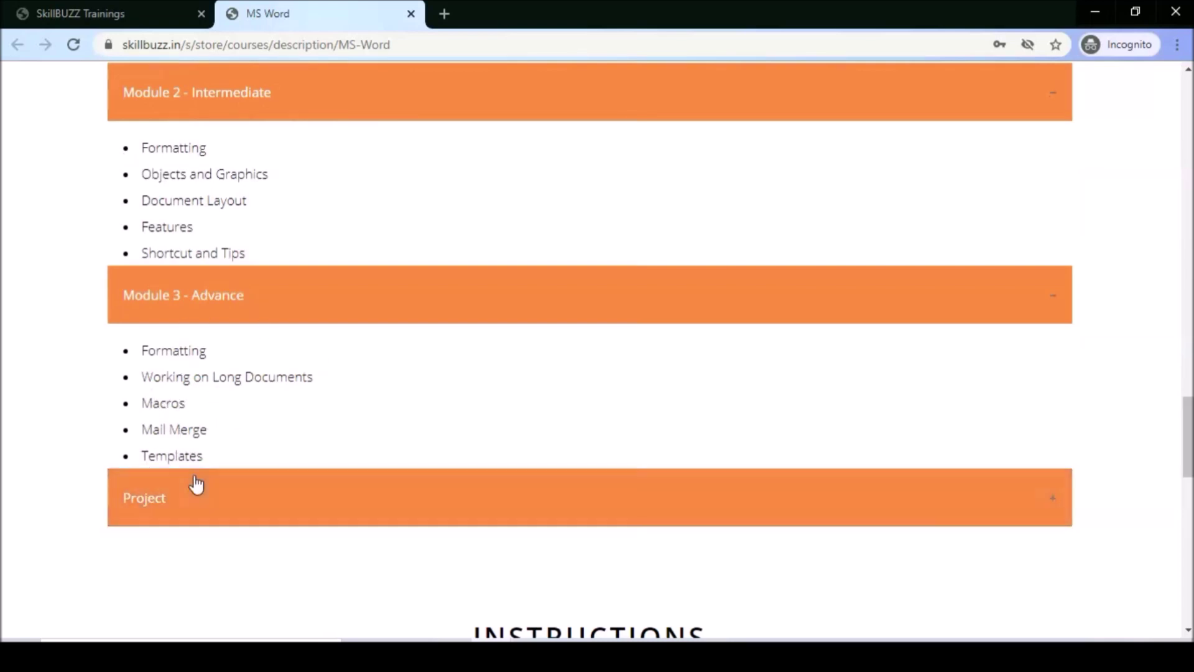
pyautogui.scroll(2, 219, 479)
pyautogui.scroll(1, 219, 478)
pyautogui.scroll(1, 220, 471)
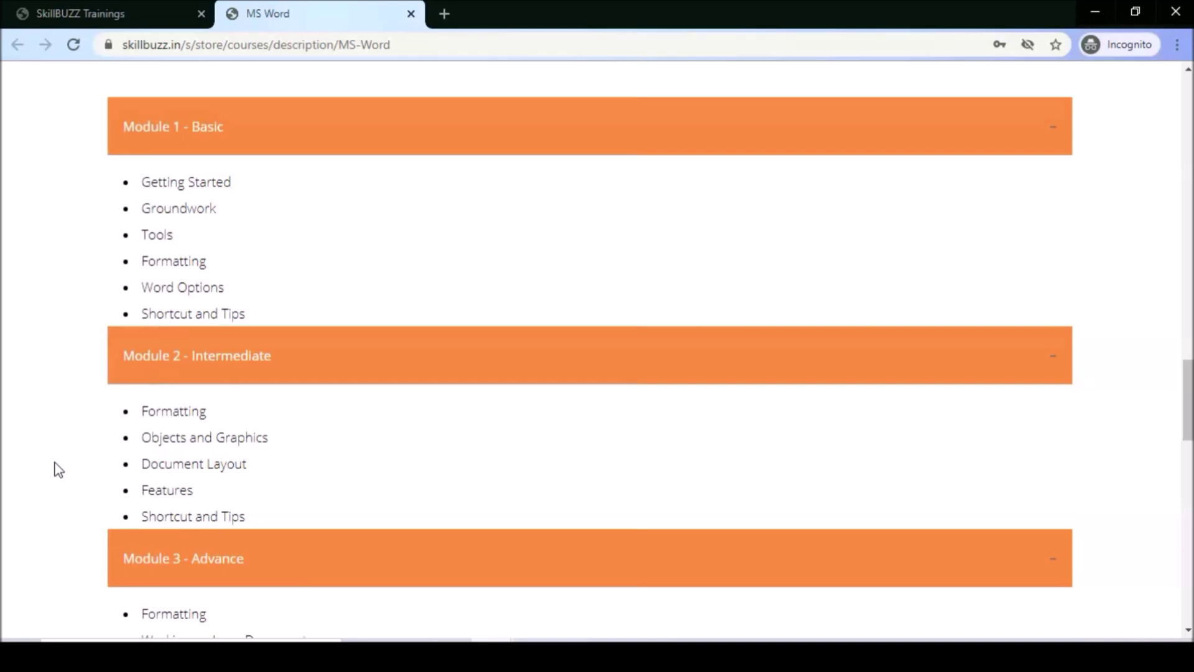
pyautogui.scroll(2, 57, 469)
pyautogui.scroll(3, 57, 470)
pyautogui.scroll(6, 58, 470)
pyautogui.scroll(3, 57, 469)
pyautogui.scroll(2, 57, 469)
pyautogui.scroll(4, 57, 470)
pyautogui.scroll(3, 57, 469)
pyautogui.scroll(3, 57, 470)
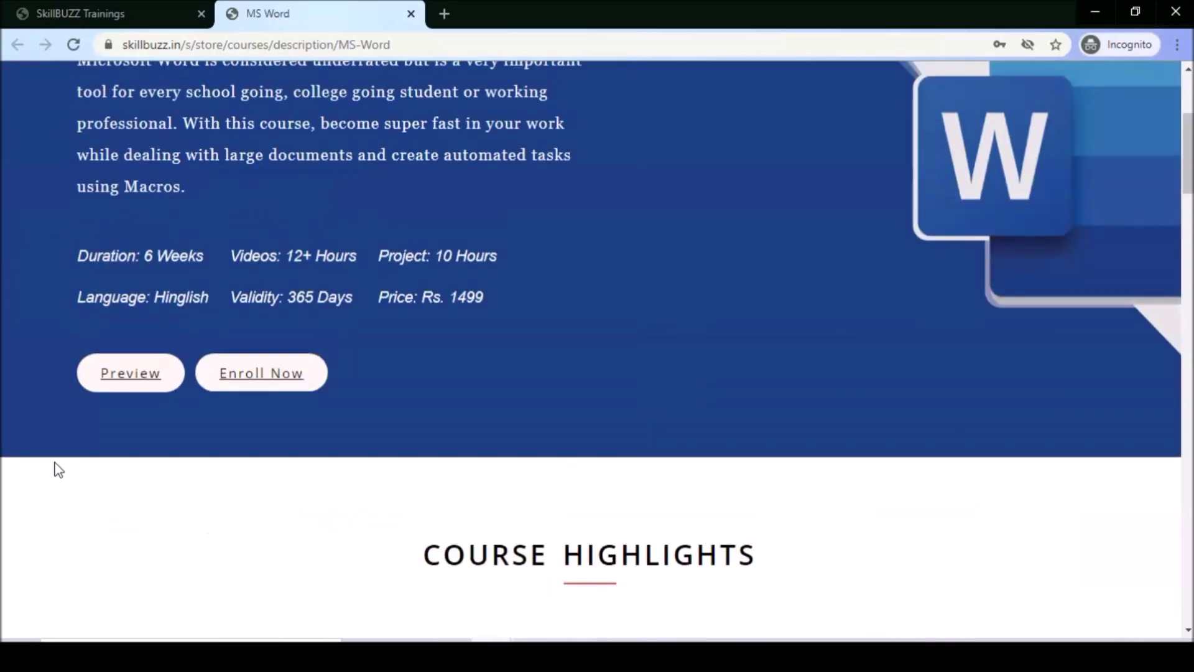
pyautogui.scroll(1, 57, 470)
pyautogui.scroll(1, 57, 469)
pyautogui.scroll(2, 57, 469)
pyautogui.scroll(-3, 57, 469)
pyautogui.scroll(2, 57, 469)
pyautogui.scroll(1, 57, 470)
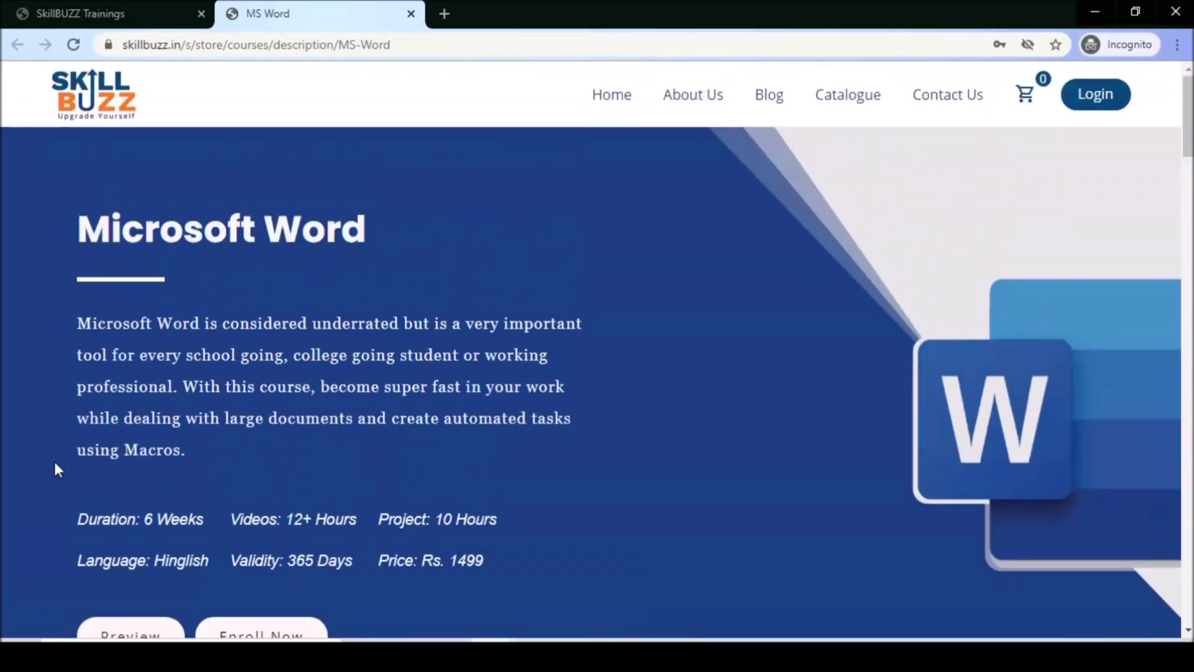
pyautogui.scroll(-1, 57, 470)
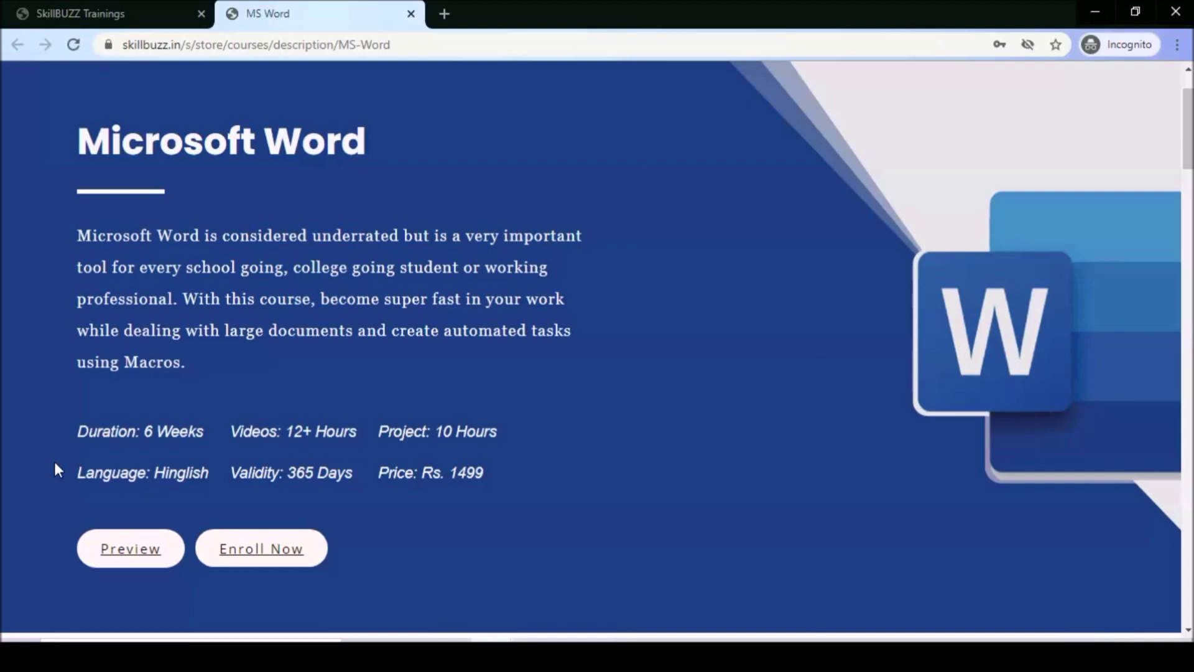
# Scroll down through the course syllabus and back up to the top of the page.
pyautogui.scroll(-2, 57, 470)
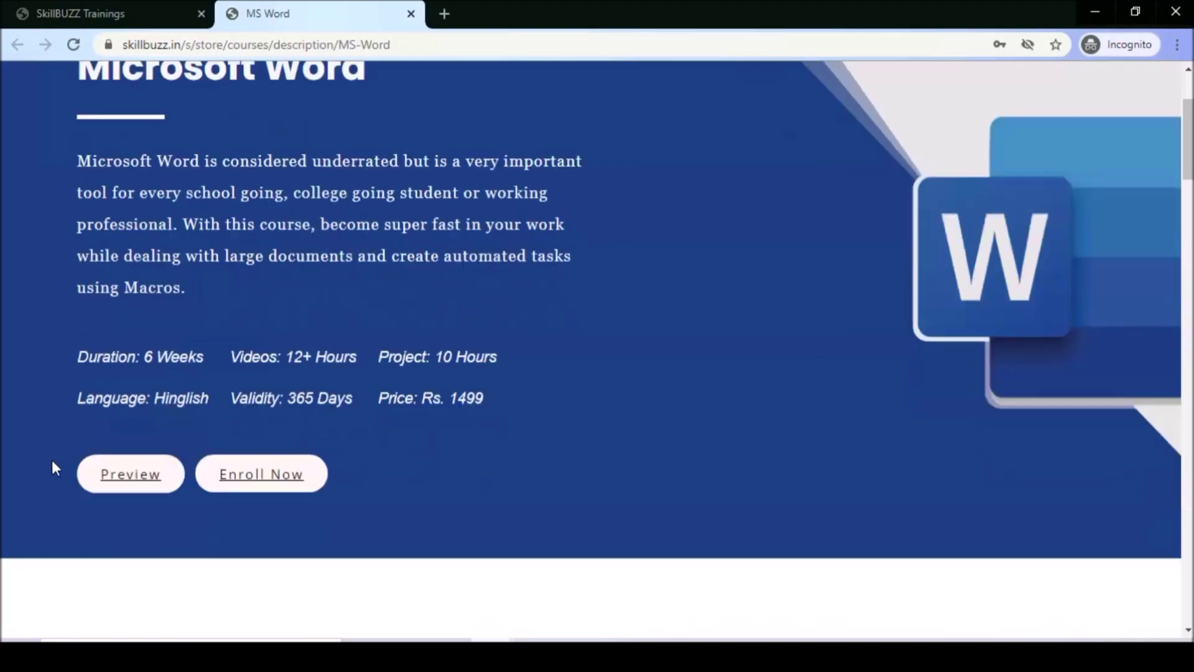
pyautogui.scroll(-6, 58, 470)
pyautogui.scroll(-4, 57, 470)
pyautogui.scroll(-5, 57, 469)
pyautogui.scroll(-5, 56, 467)
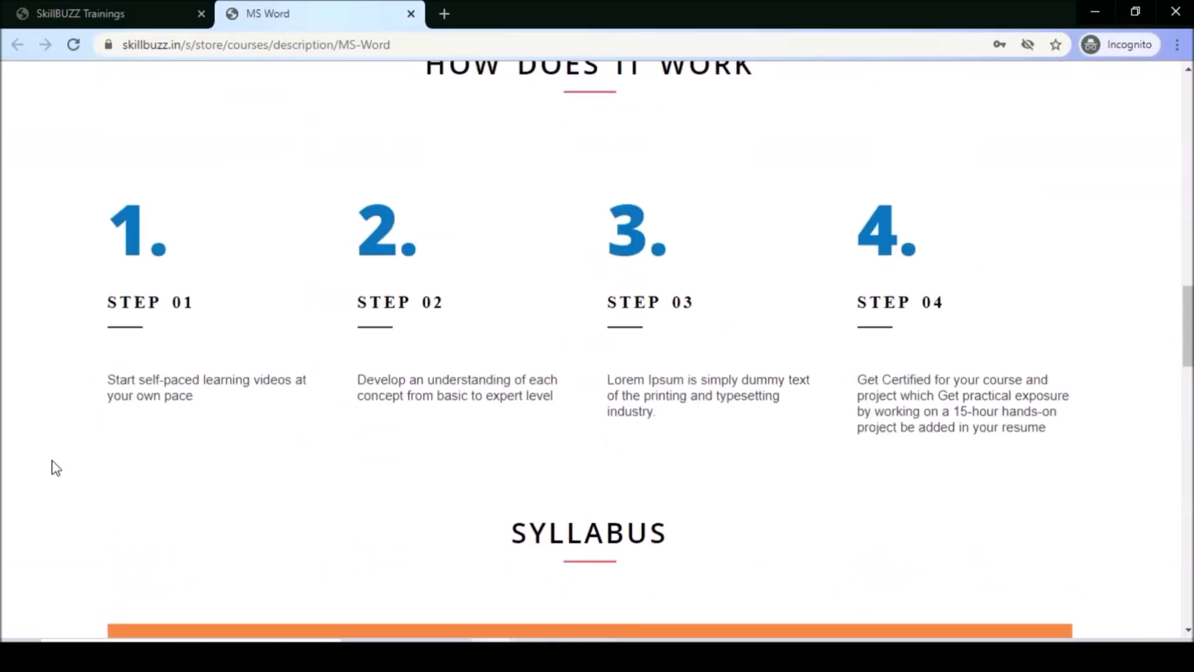
pyautogui.scroll(-3, 56, 468)
pyautogui.scroll(-1, 56, 468)
pyautogui.scroll(-1, 56, 468)
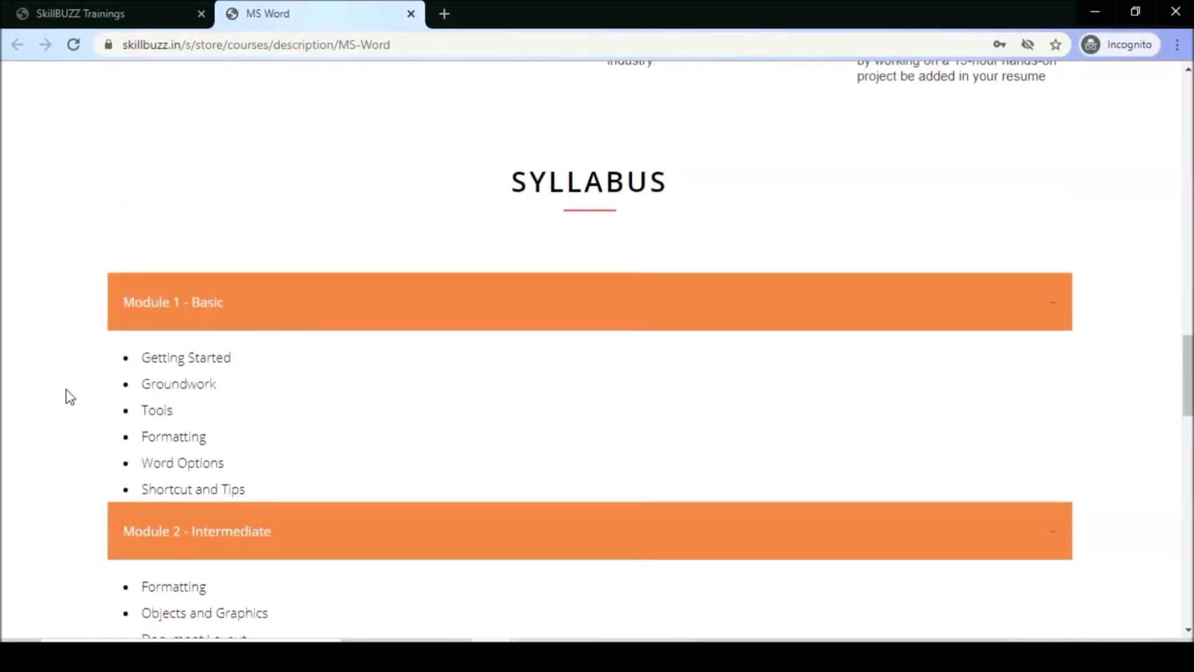
pyautogui.scroll(2, 66, 389)
pyautogui.scroll(3, 66, 389)
pyautogui.scroll(3, 66, 389)
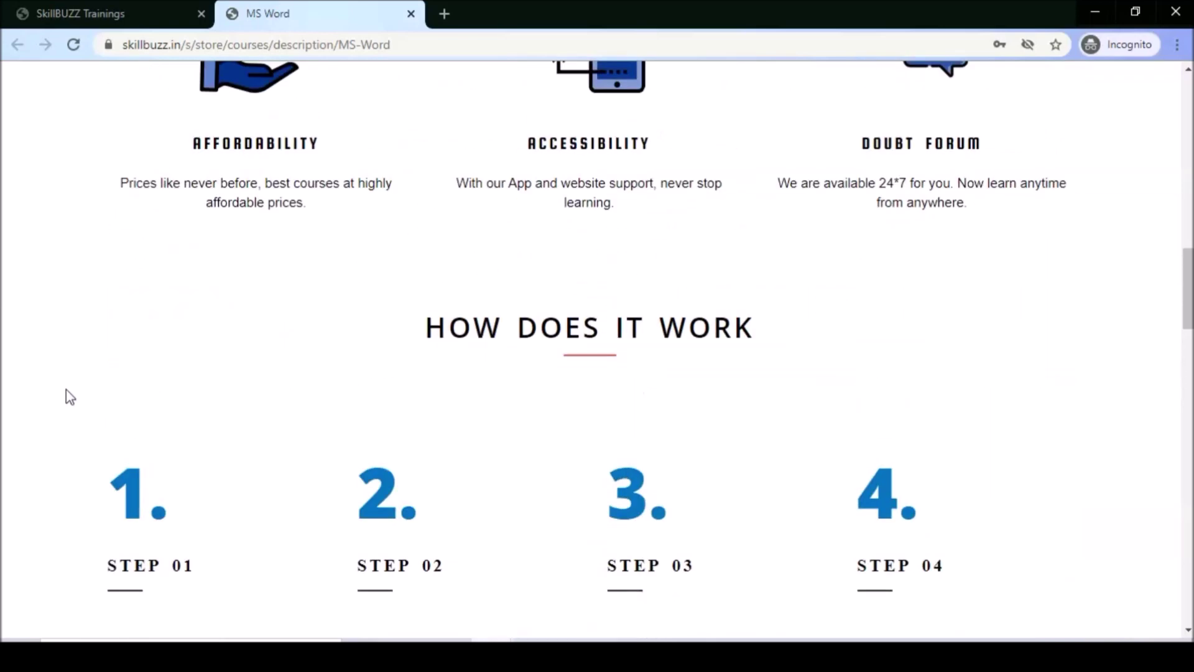
pyautogui.scroll(3, 66, 390)
pyautogui.scroll(4, 66, 390)
pyautogui.scroll(5, 67, 391)
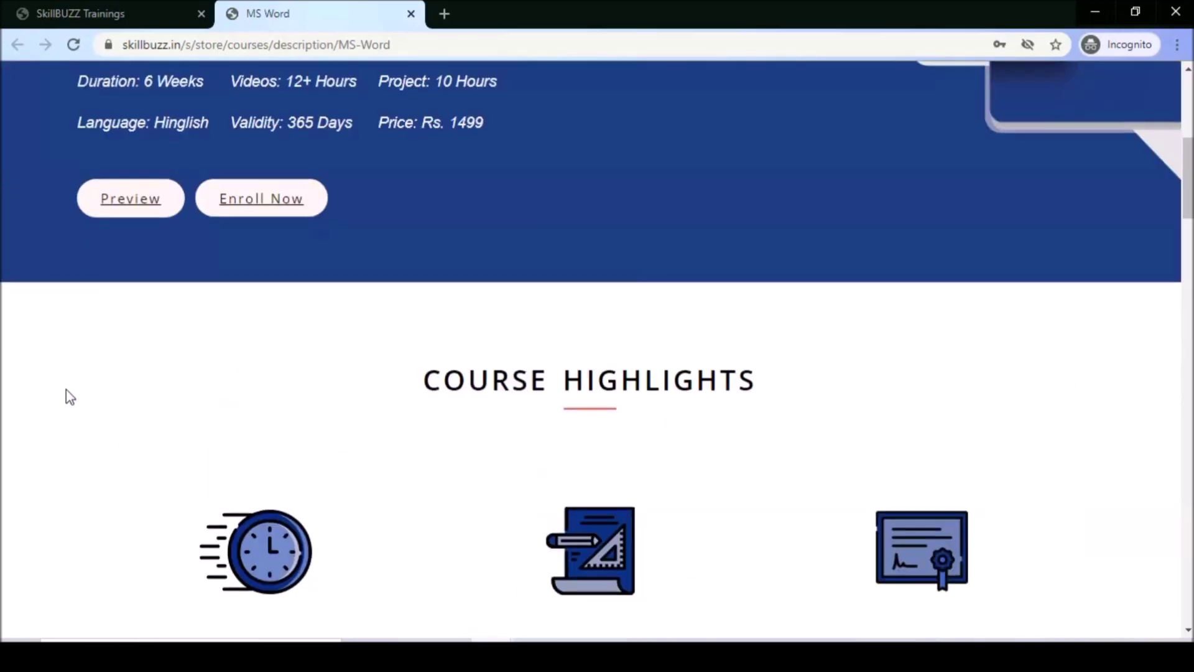
pyautogui.scroll(3, 67, 391)
pyautogui.scroll(3, 66, 391)
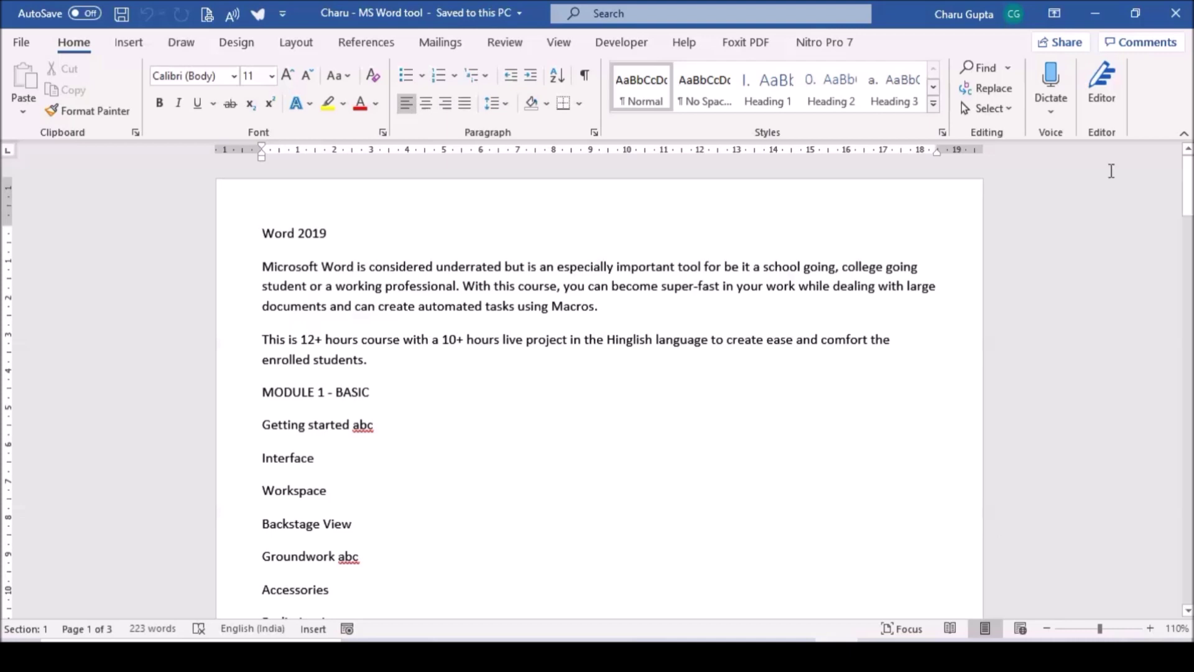
pyautogui.moveTo(189, 233)
pyautogui.scroll(-4, 662, 452)
pyautogui.scroll(-4, 663, 454)
pyautogui.scroll(-4, 663, 453)
pyautogui.scroll(5, 663, 454)
pyautogui.scroll(5, 663, 453)
pyautogui.scroll(2, 663, 455)
pyautogui.click(343, 424)
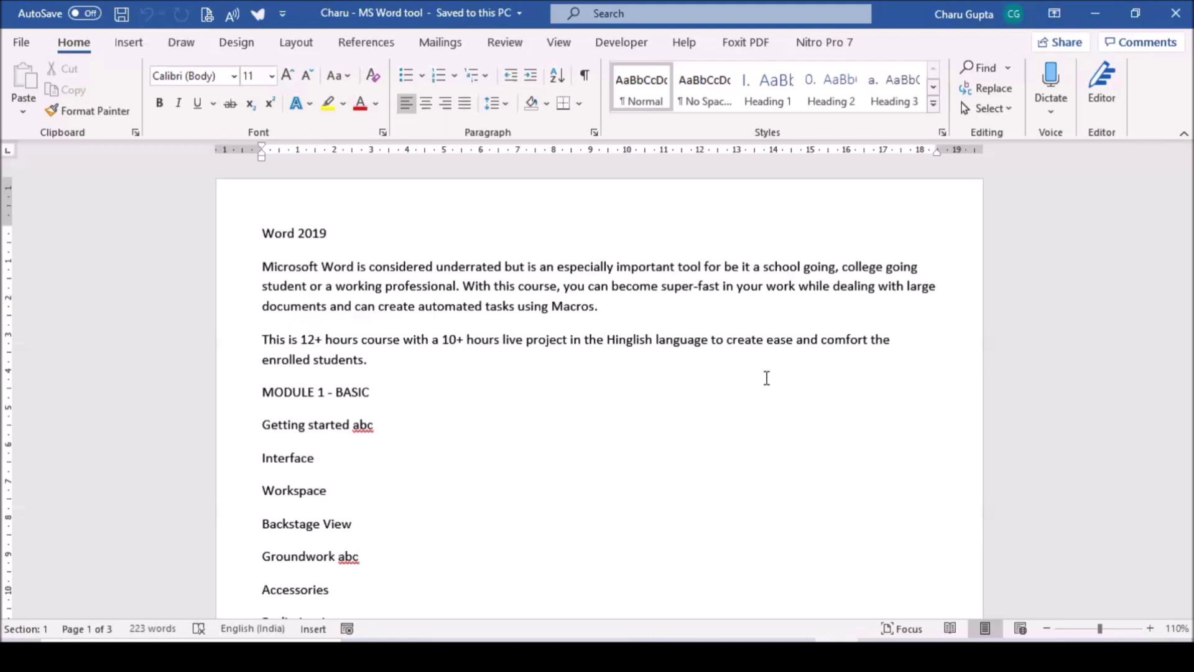
pyautogui.scroll(-3, 767, 378)
pyautogui.scroll(-2, 769, 377)
pyautogui.scroll(3, 772, 374)
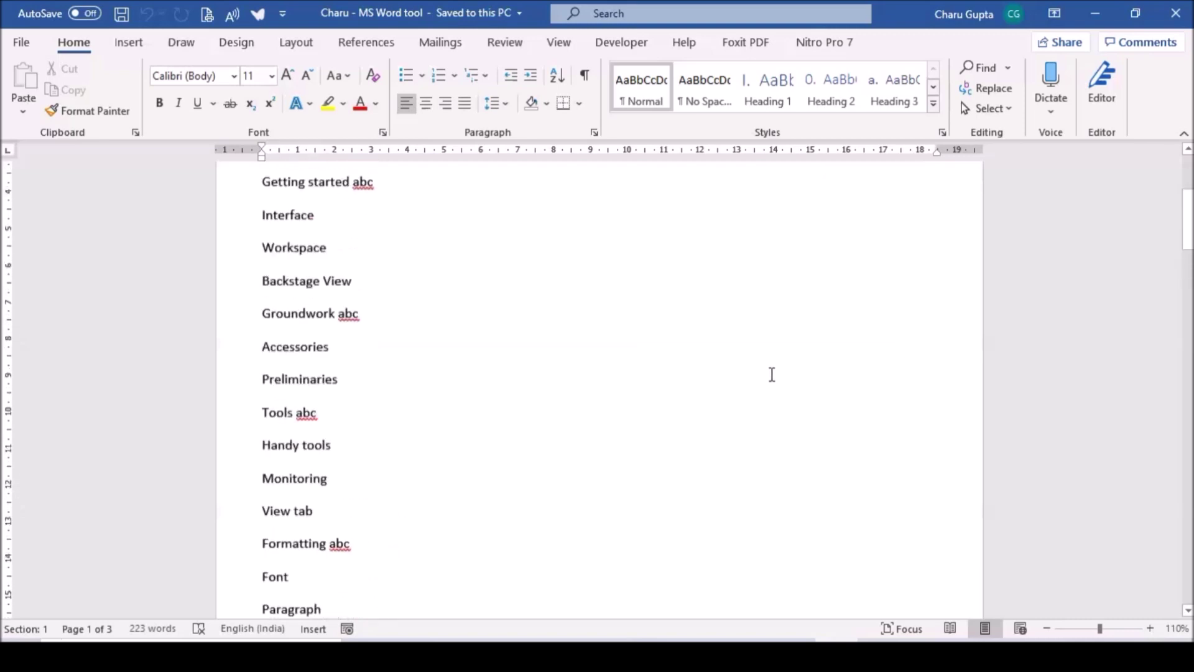
pyautogui.scroll(3, 772, 375)
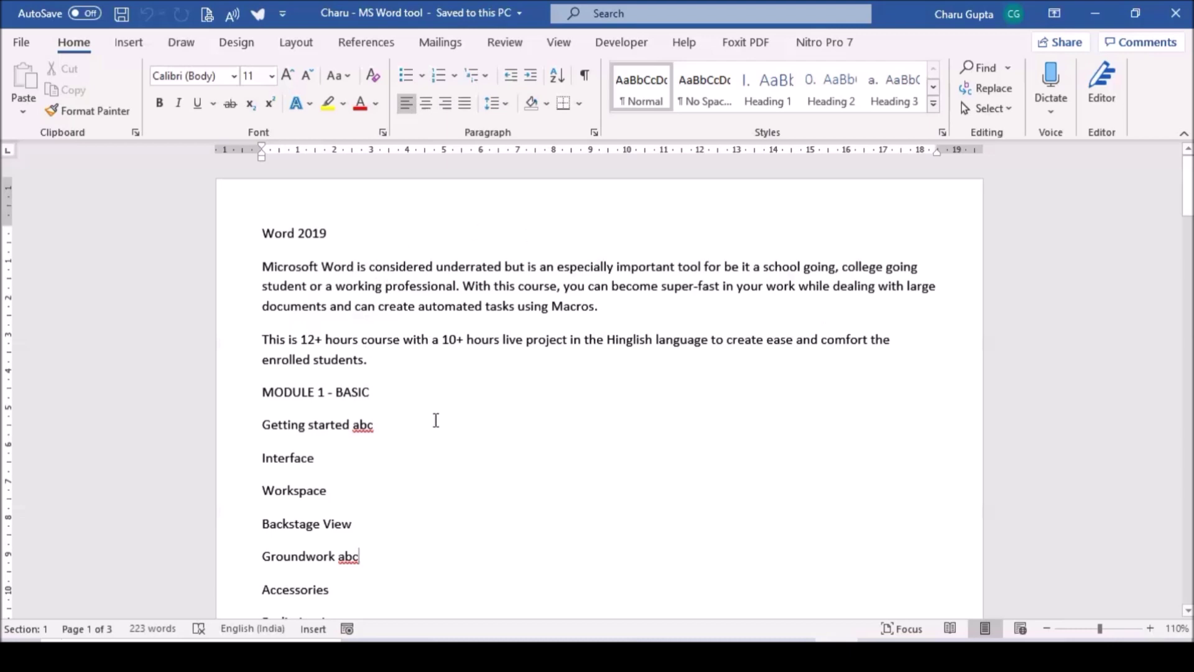
pyautogui.scroll(-3, 436, 420)
pyautogui.scroll(3, 436, 420)
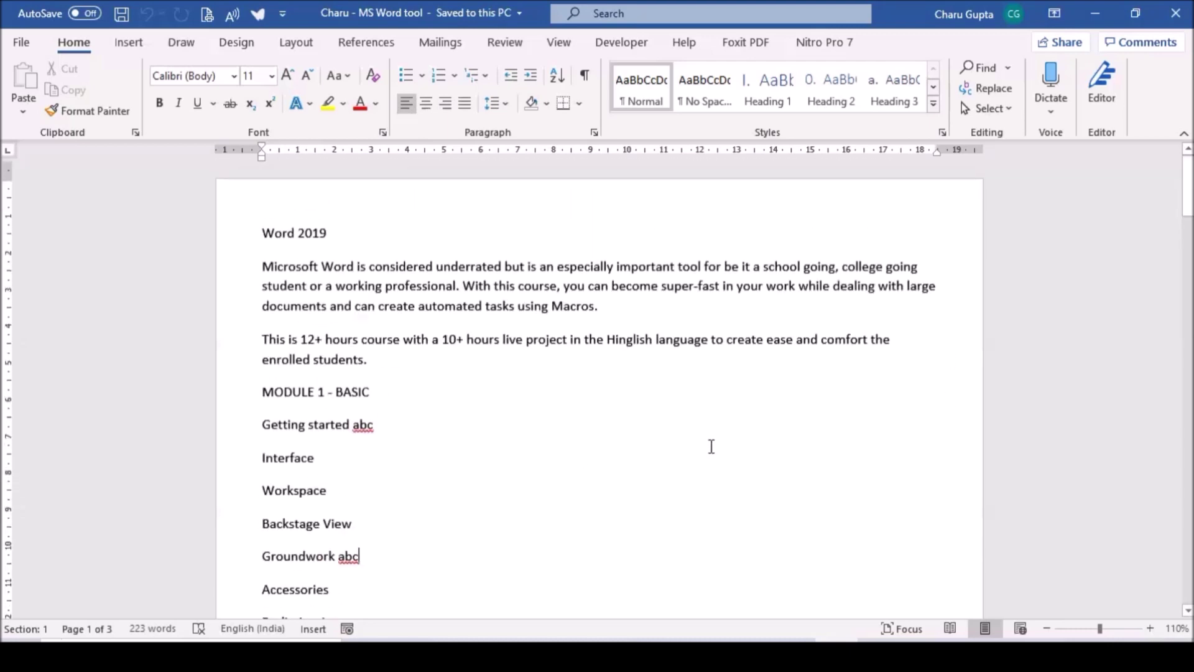
pyautogui.scroll(-5, 711, 446)
pyautogui.scroll(-7, 712, 445)
pyautogui.scroll(-4, 712, 445)
pyautogui.scroll(5, 712, 445)
pyautogui.scroll(6, 712, 445)
pyautogui.scroll(6, 712, 445)
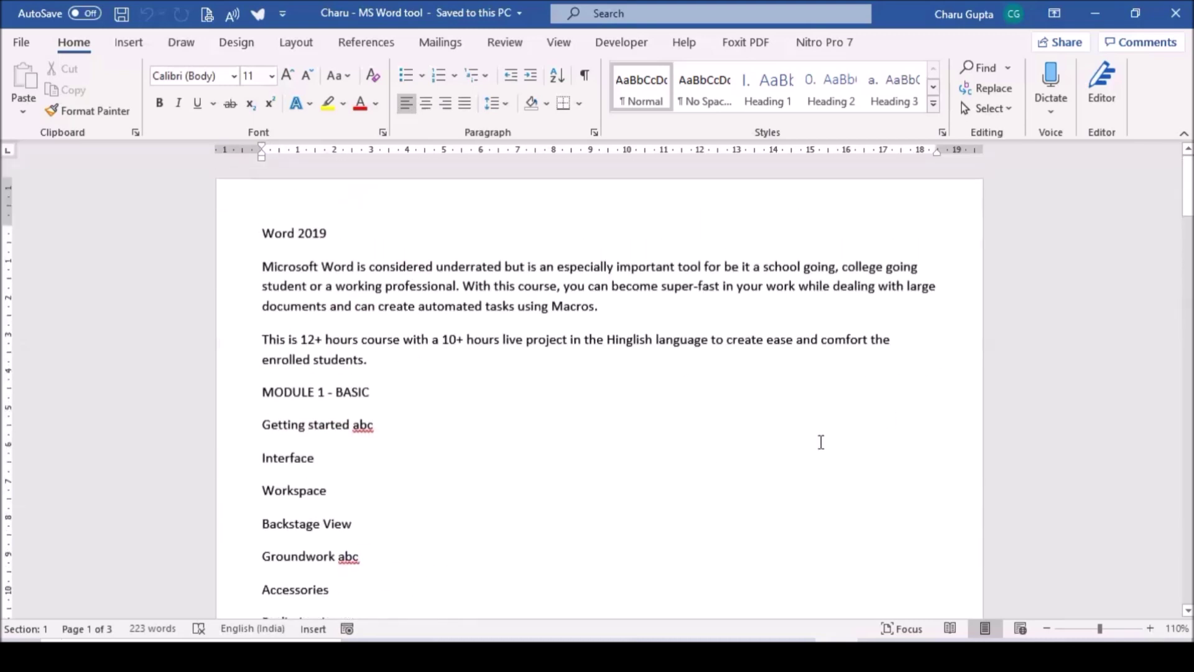
pyautogui.click(237, 434)
pyautogui.click(395, 427)
pyautogui.moveTo(375, 425); pyautogui.dragTo(310, 425)
pyautogui.click(389, 460)
pyautogui.moveTo(338, 557); pyautogui.dragTo(366, 557)
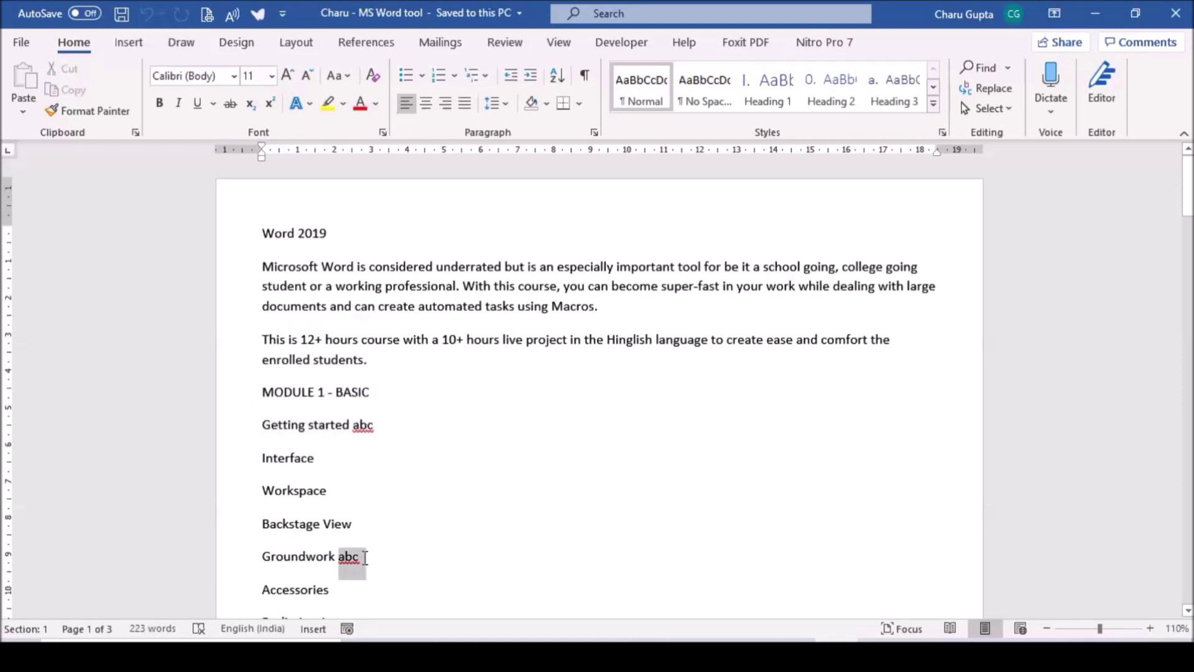
pyautogui.click(357, 552)
pyautogui.moveTo(360, 555); pyautogui.dragTo(340, 557)
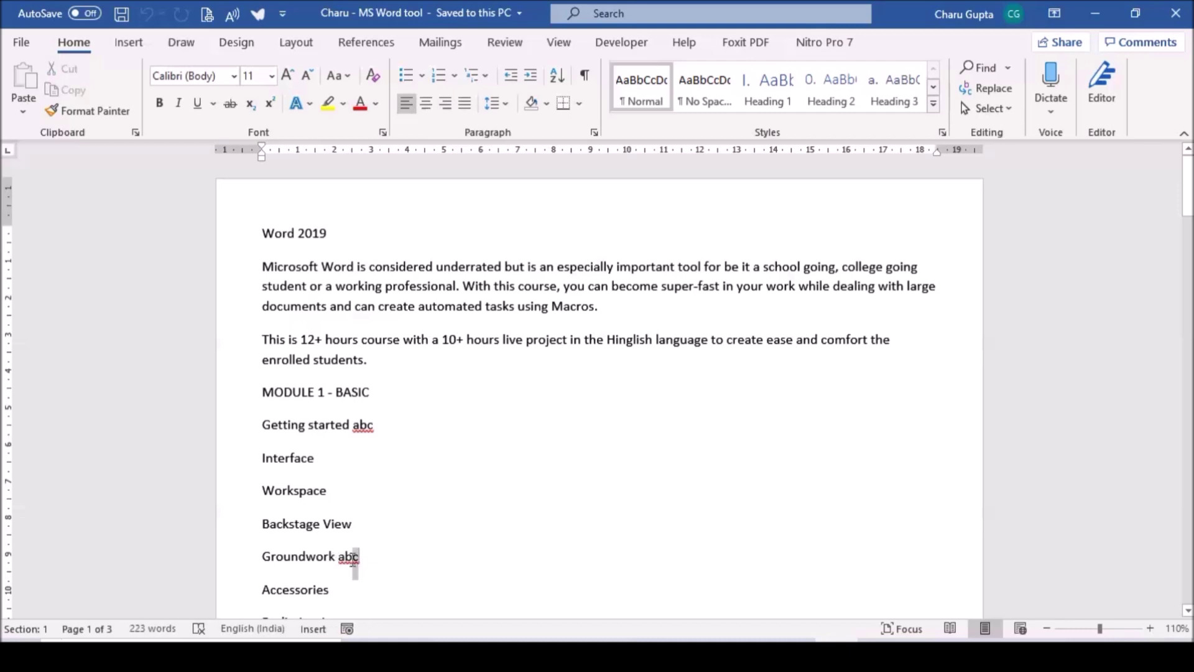
pyautogui.click(345, 556)
pyautogui.scroll(-5, 389, 547)
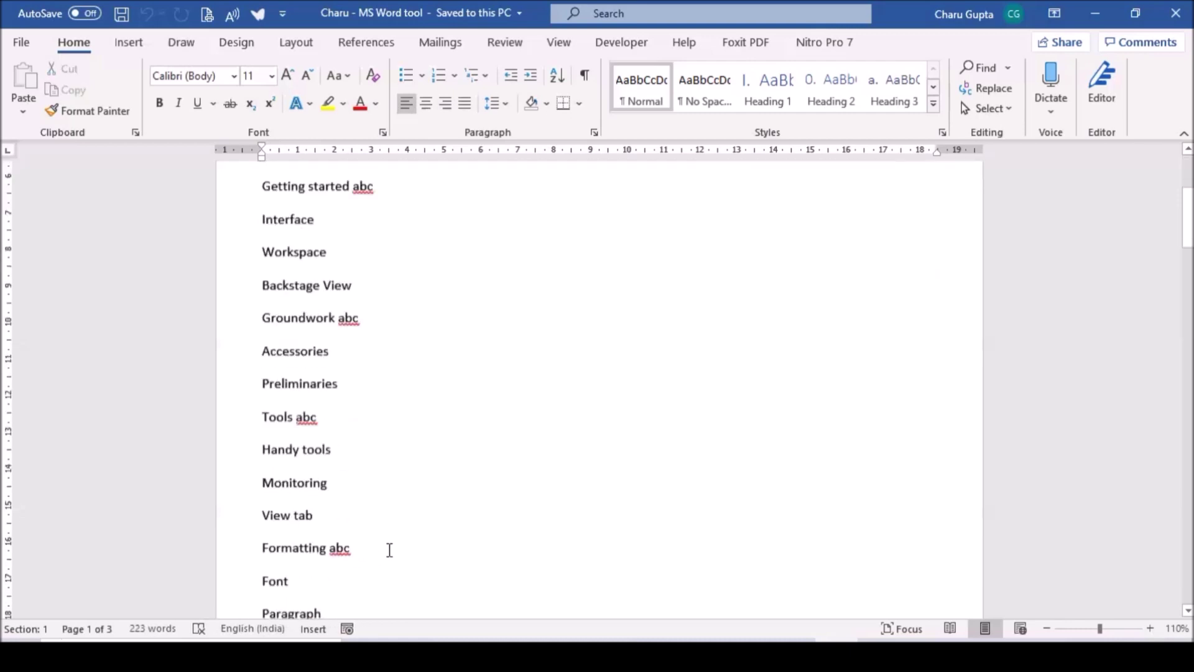
pyautogui.click(354, 522)
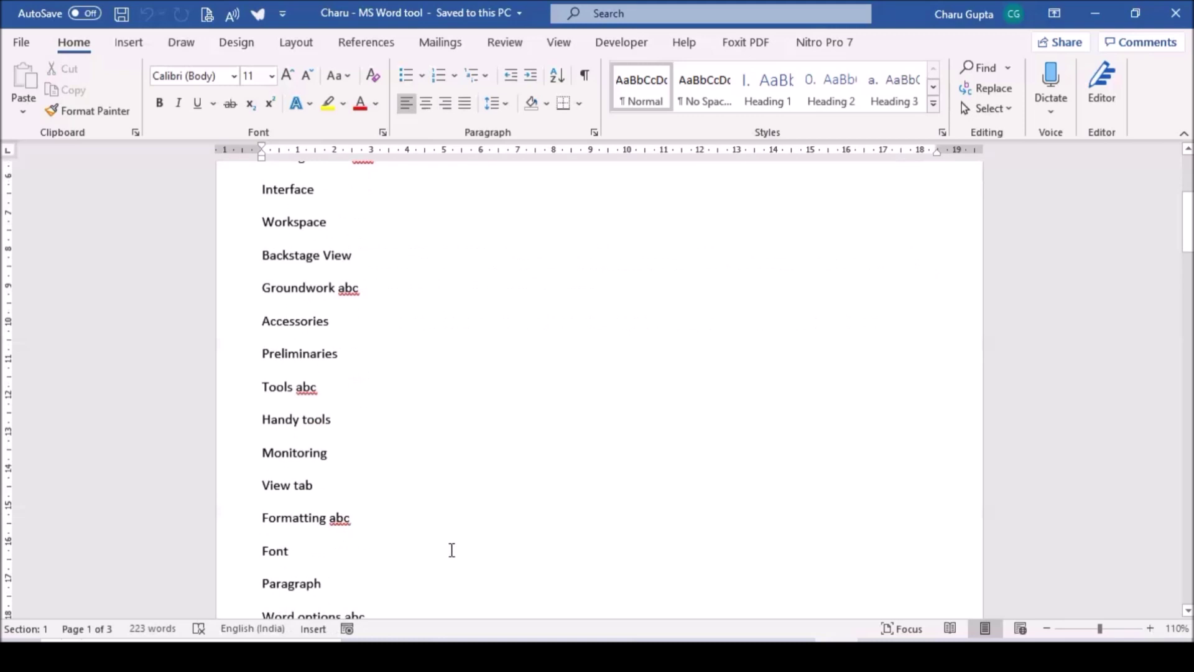
pyautogui.scroll(5, 452, 550)
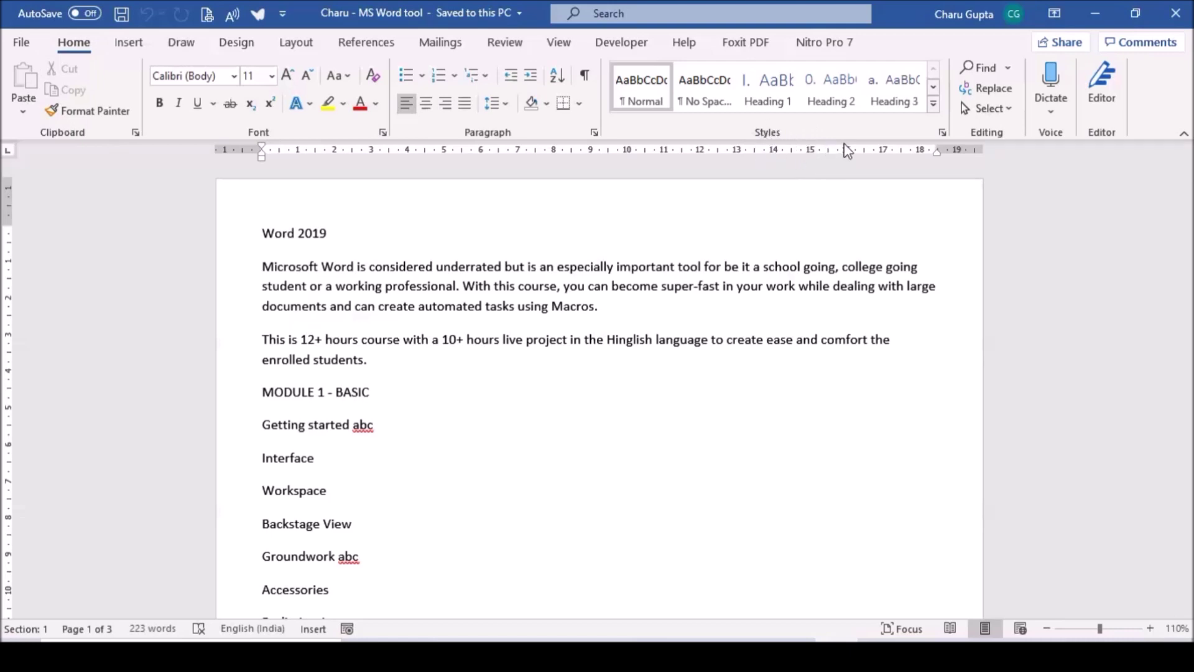
# Expand the Styles gallery to reveal all styles and the Create a Style option.
pyautogui.click(933, 105)
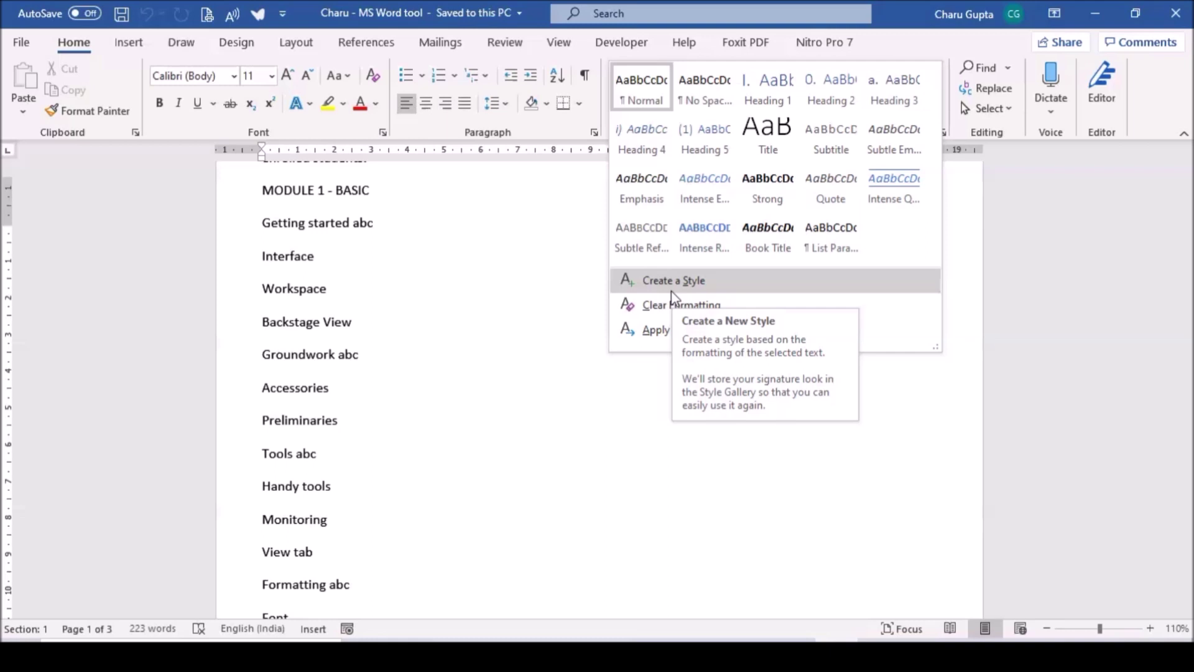
# Create the Index Title style in Times New Roman, 18 pt, bold and centred, and apply it.
pyautogui.click(672, 289)
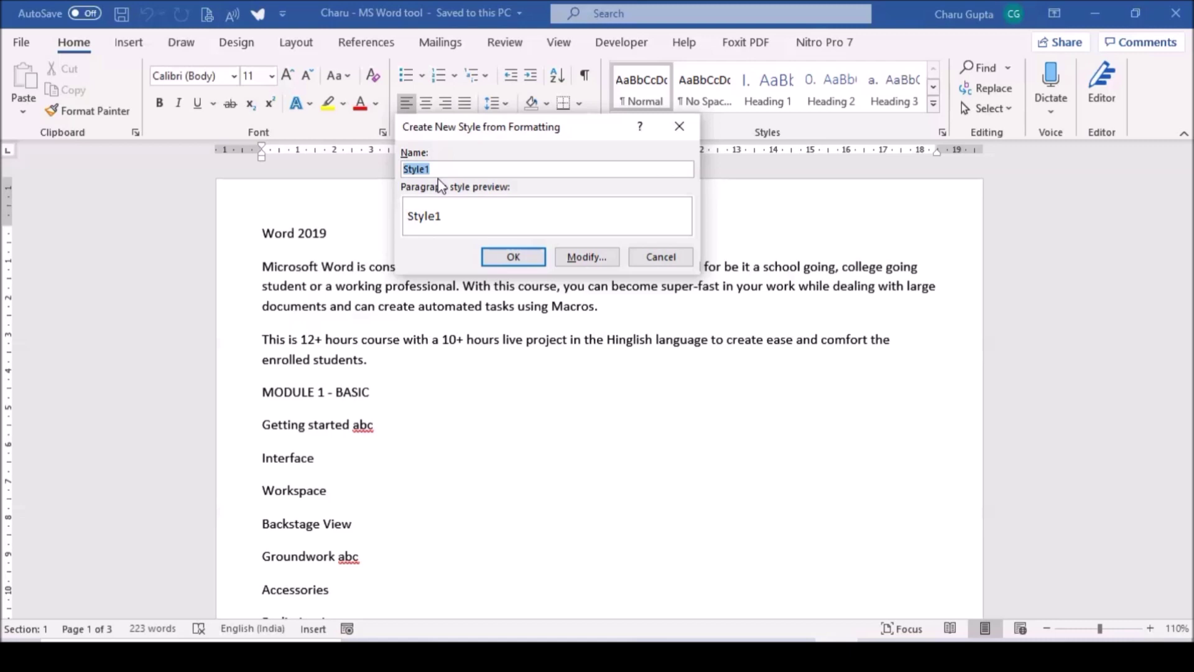
pyautogui.write('Index')
pyautogui.write(' Title')
pyautogui.click(588, 258)
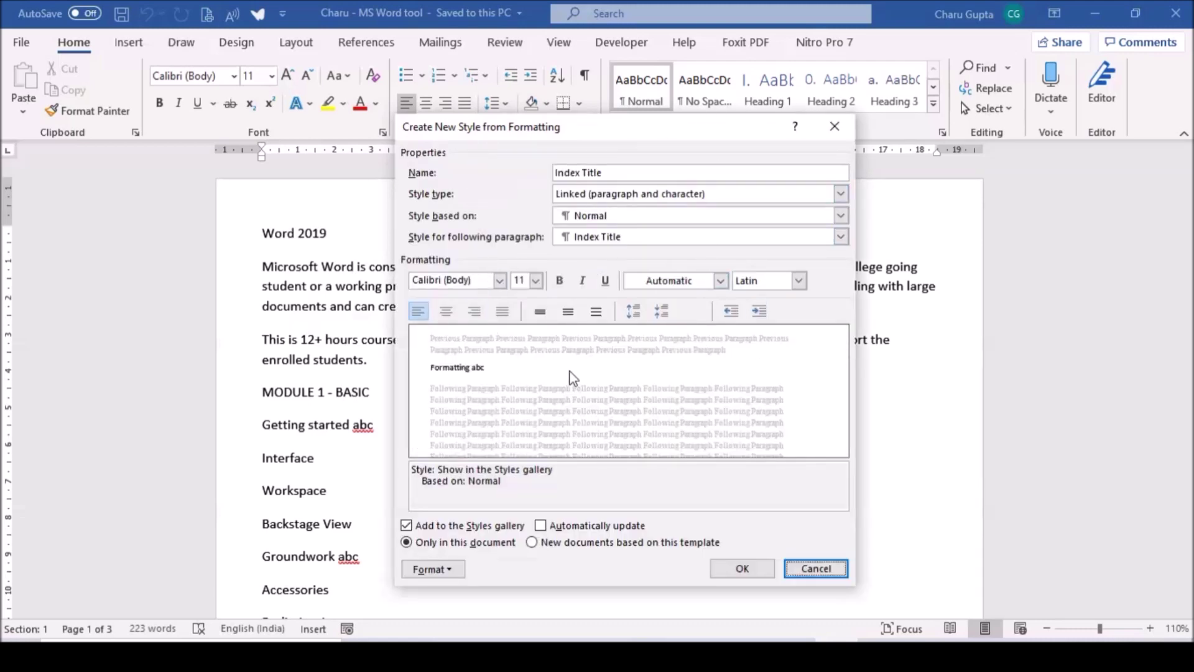
pyautogui.click(475, 280)
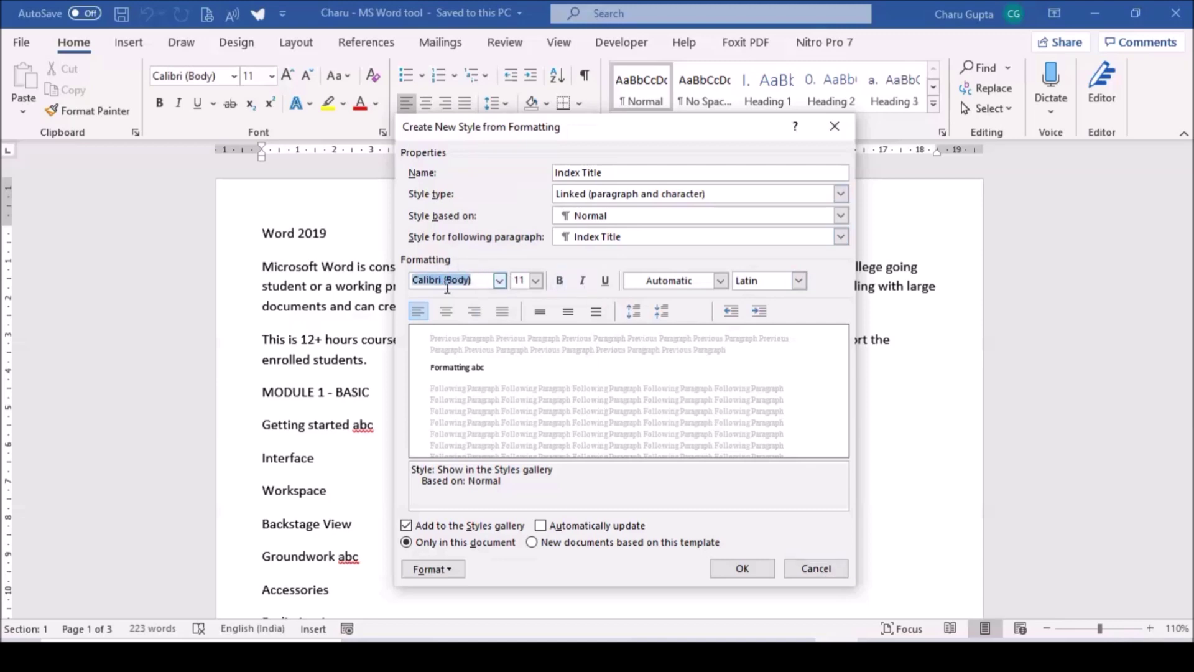
pyautogui.write('Times New Roman')
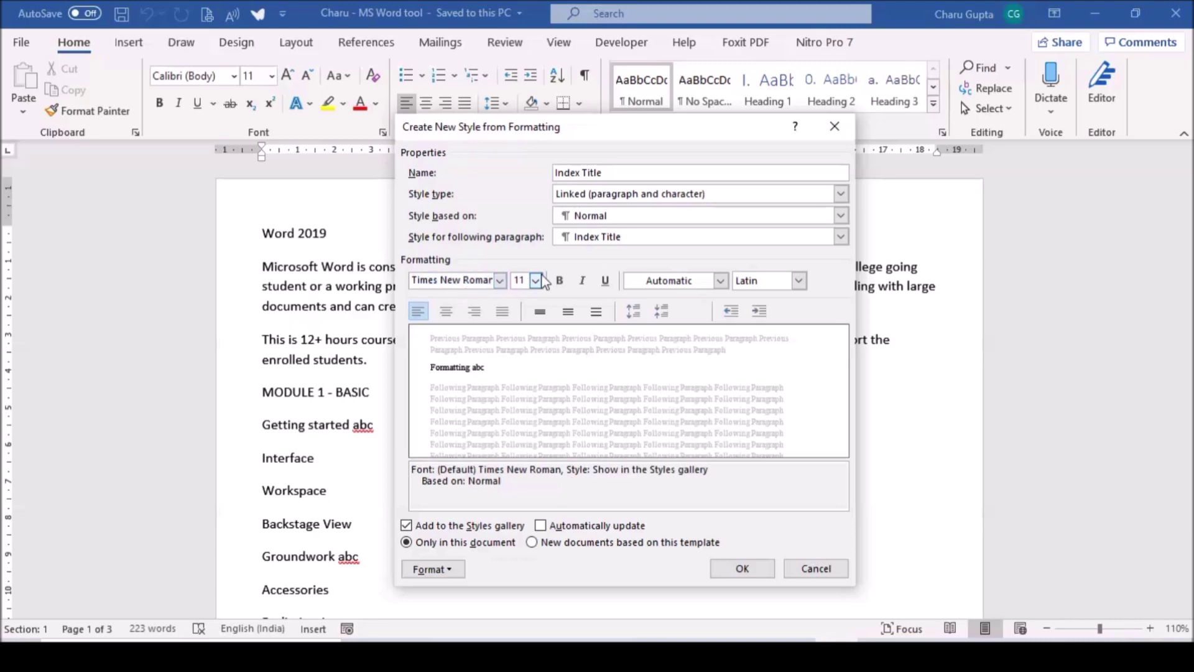
pyautogui.click(535, 281)
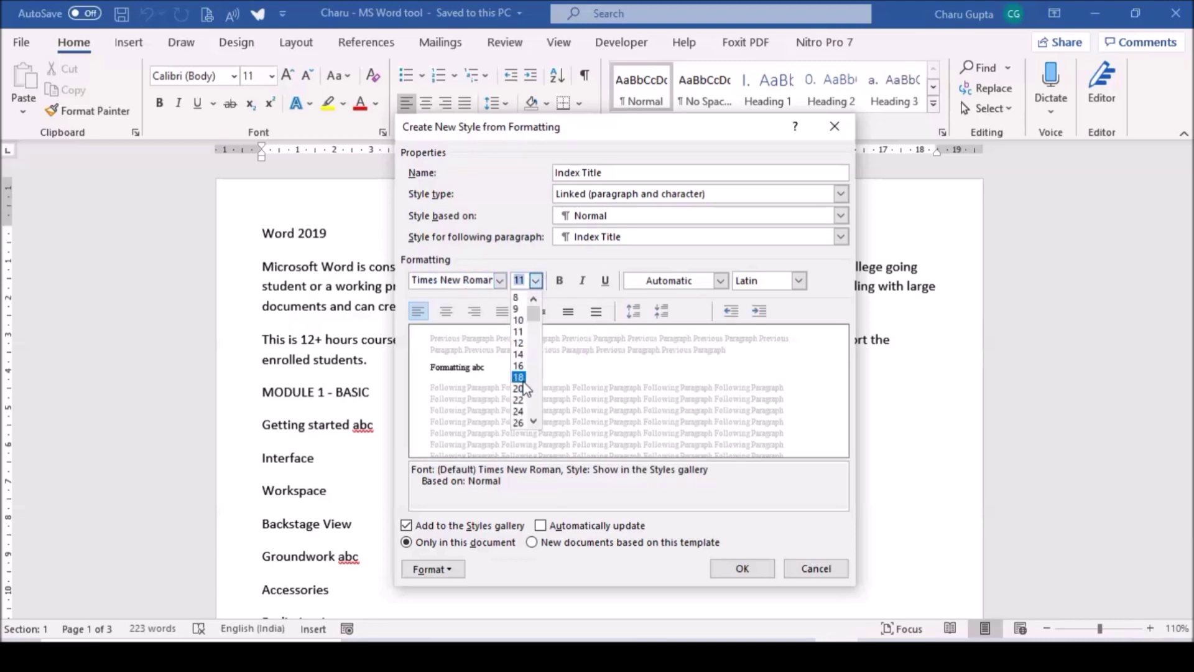
pyautogui.click(518, 377)
pyautogui.click(563, 283)
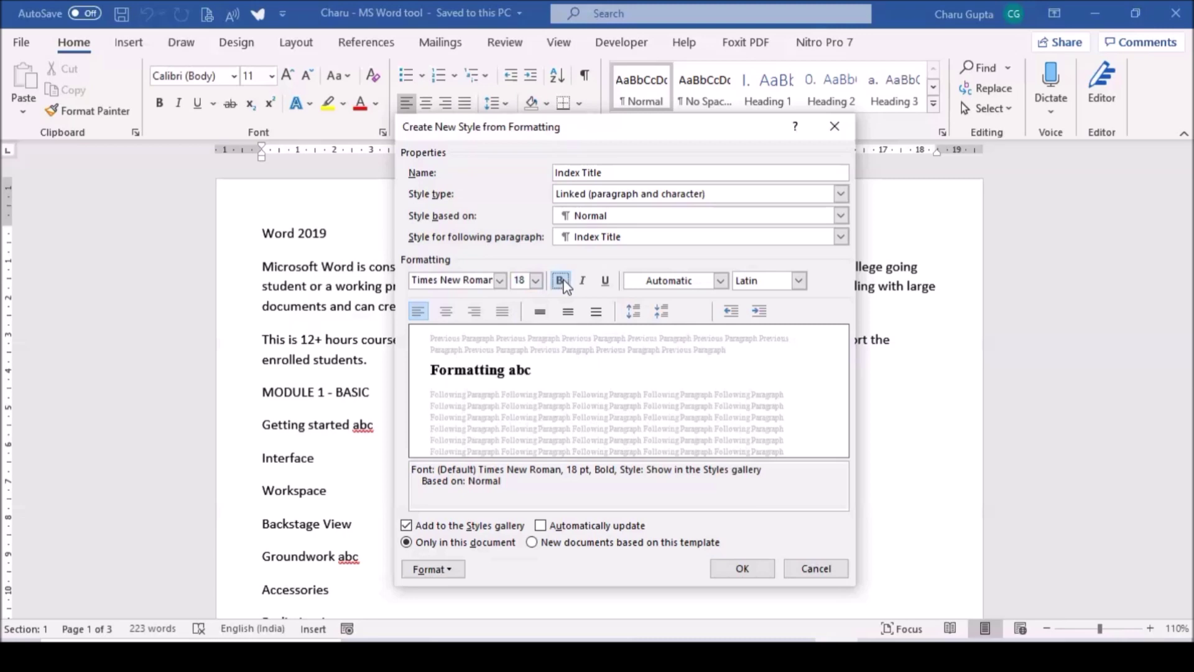
pyautogui.click(446, 311)
pyautogui.click(464, 542)
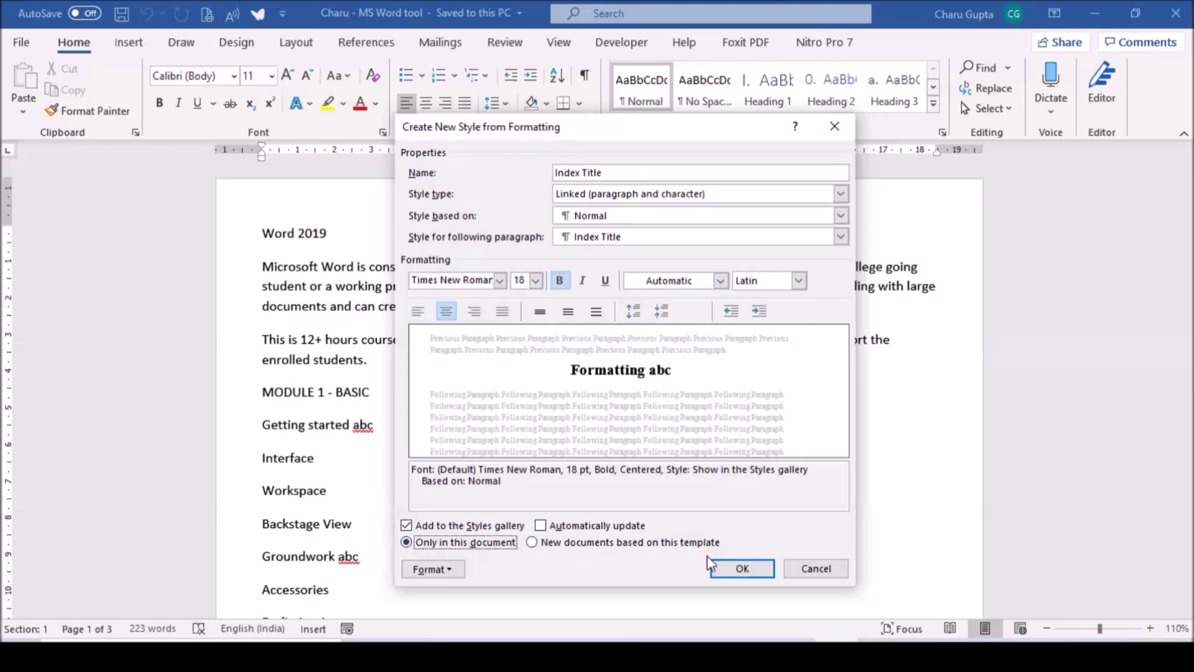
pyautogui.click(725, 569)
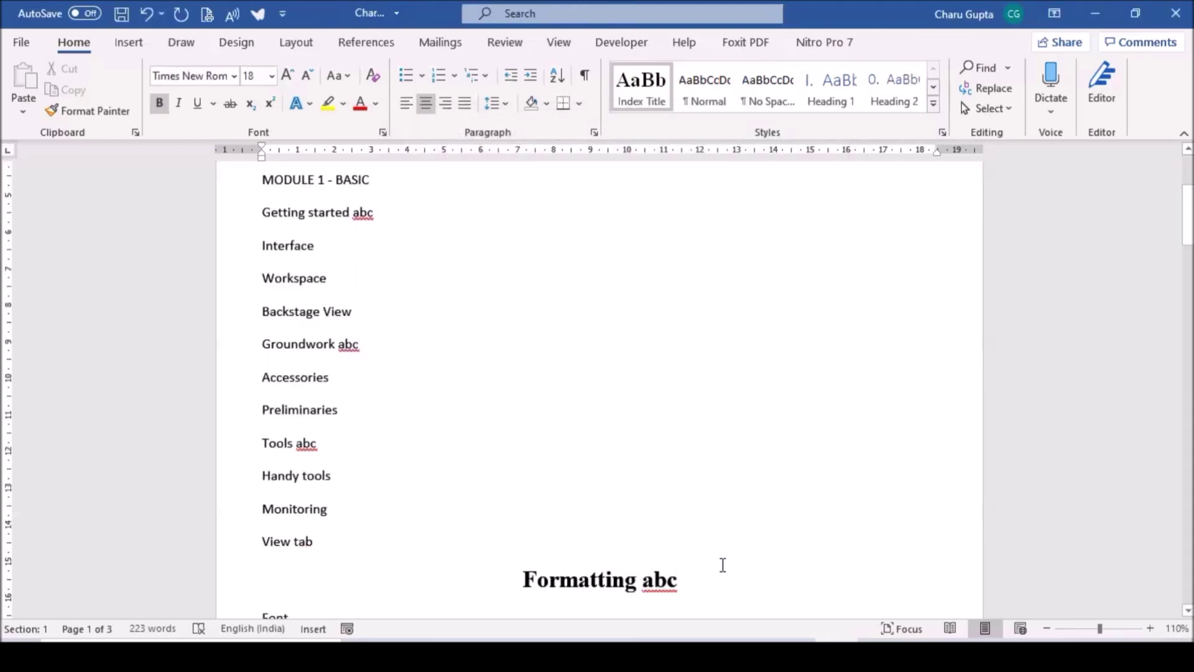
# Undo the Index Title formatting and add an empty line after Creating Templates.
pyautogui.hotkey('ctrl', 'z')
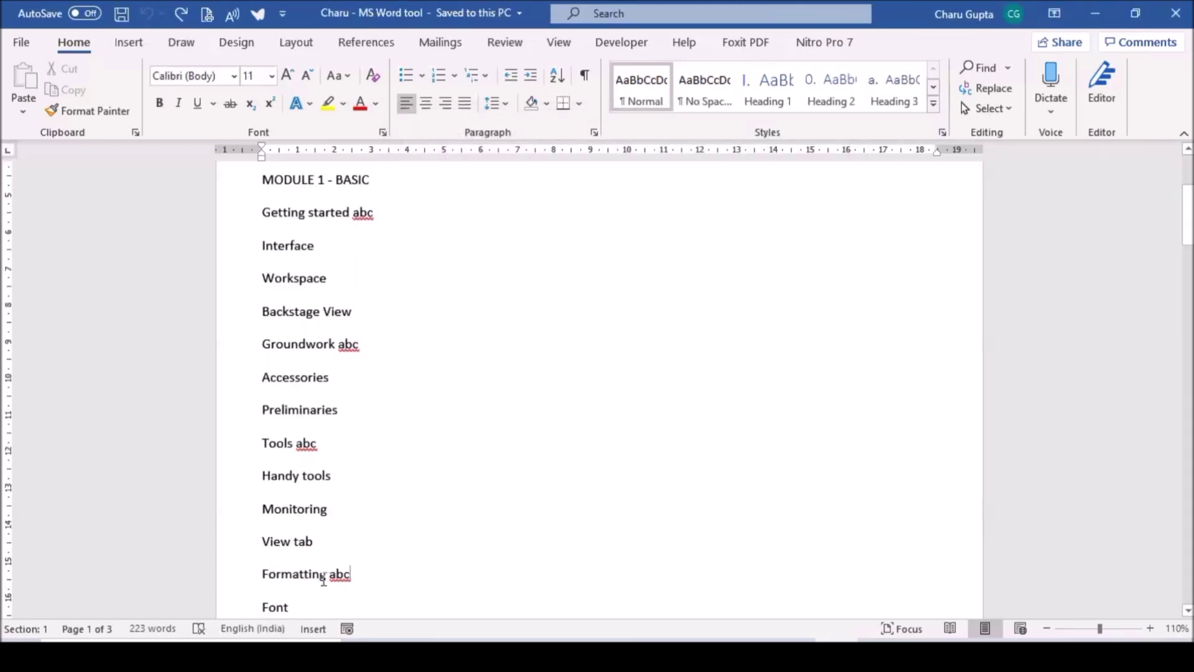
pyautogui.moveTo(1187, 217); pyautogui.dragTo(1170, 501)
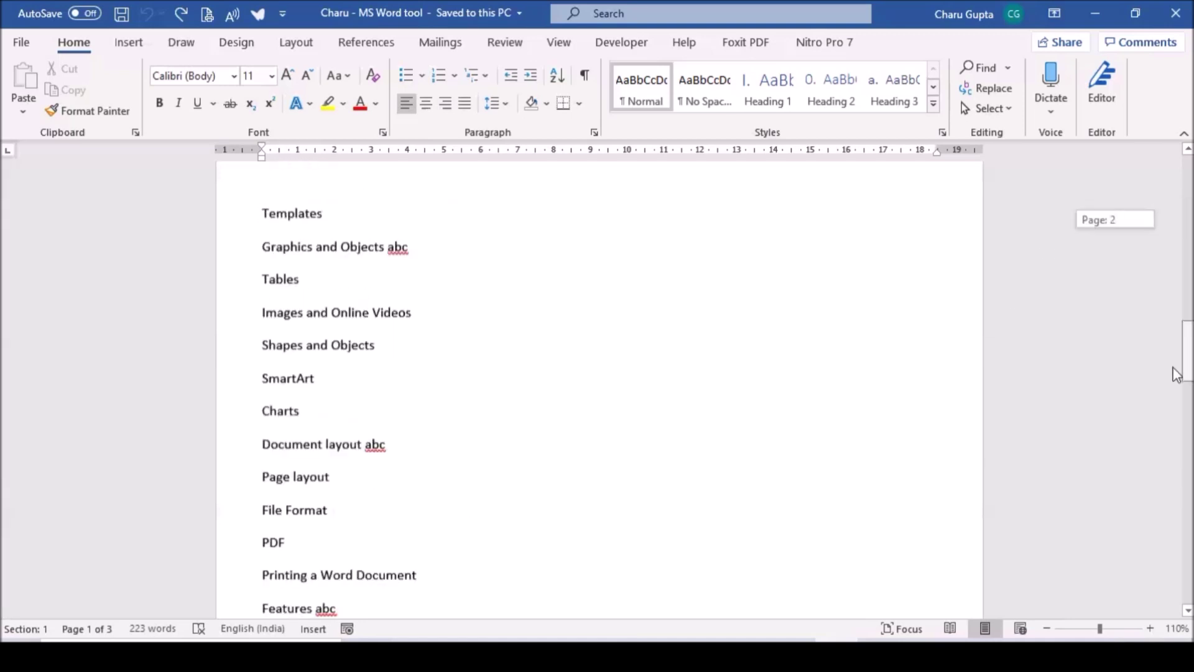
pyautogui.click(386, 352)
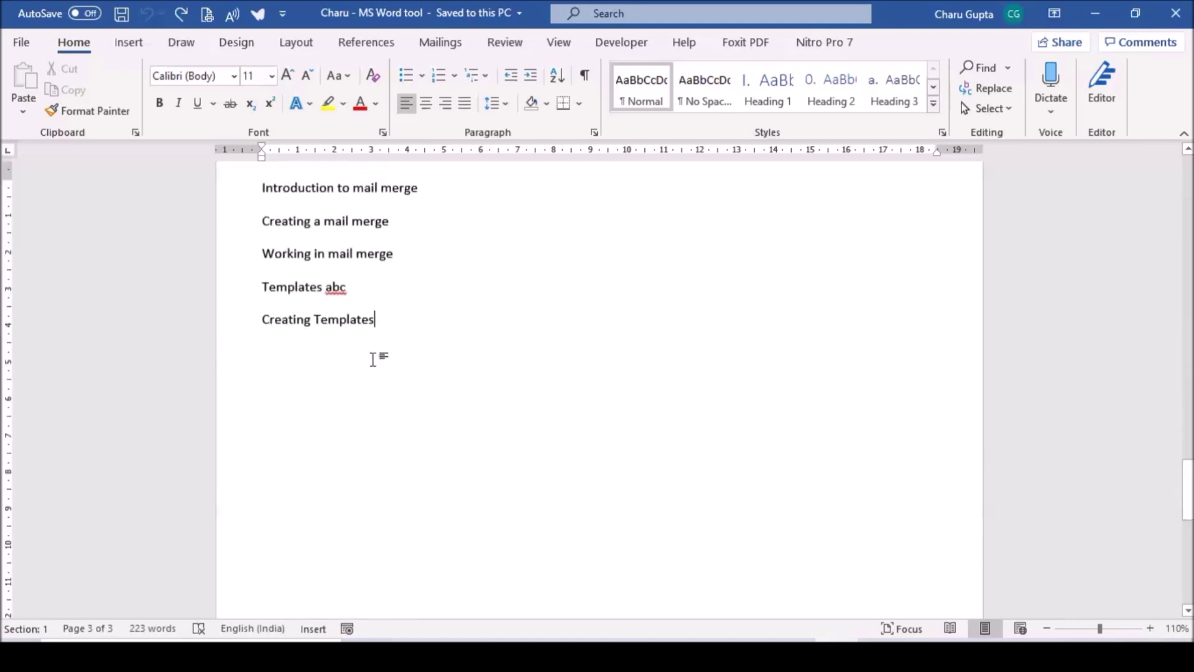
pyautogui.press('Return')
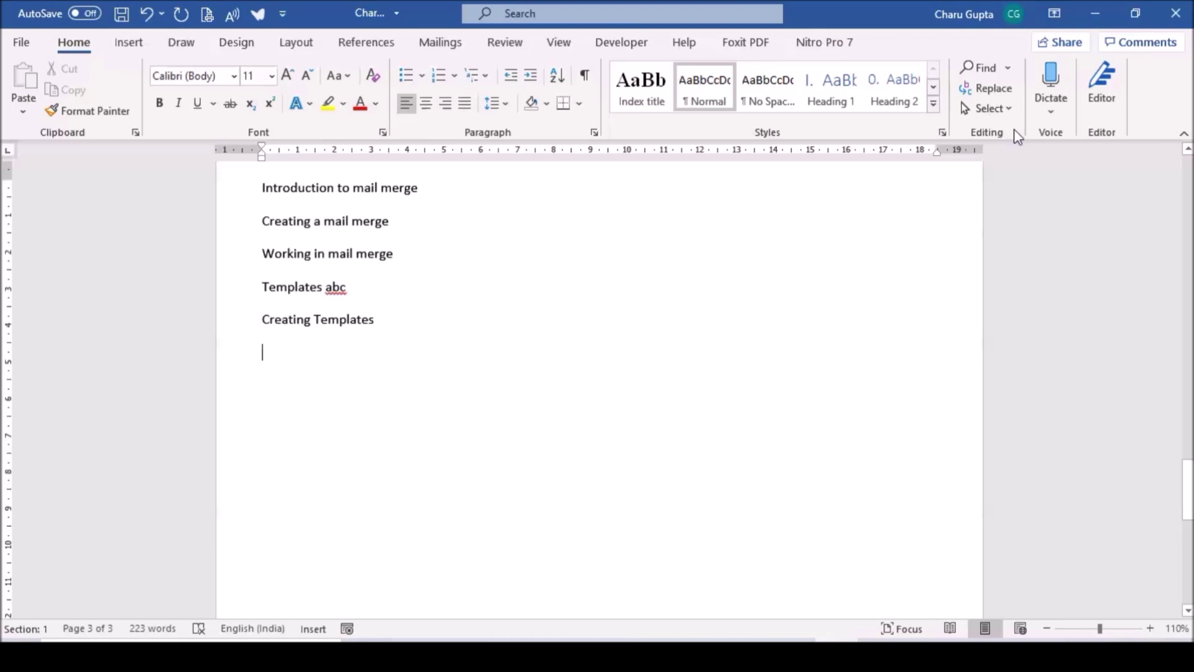
# Start a new style named Index Heading 1 in Times New Roman, 16 pt, italic.
pyautogui.click(934, 104)
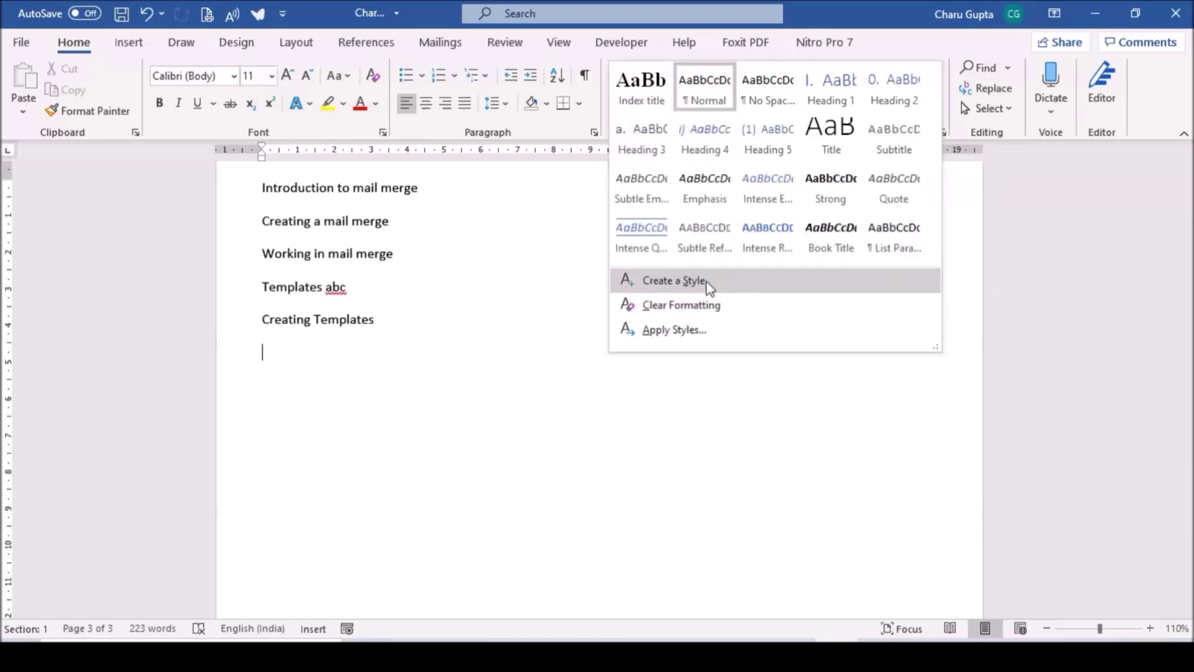
pyautogui.click(666, 281)
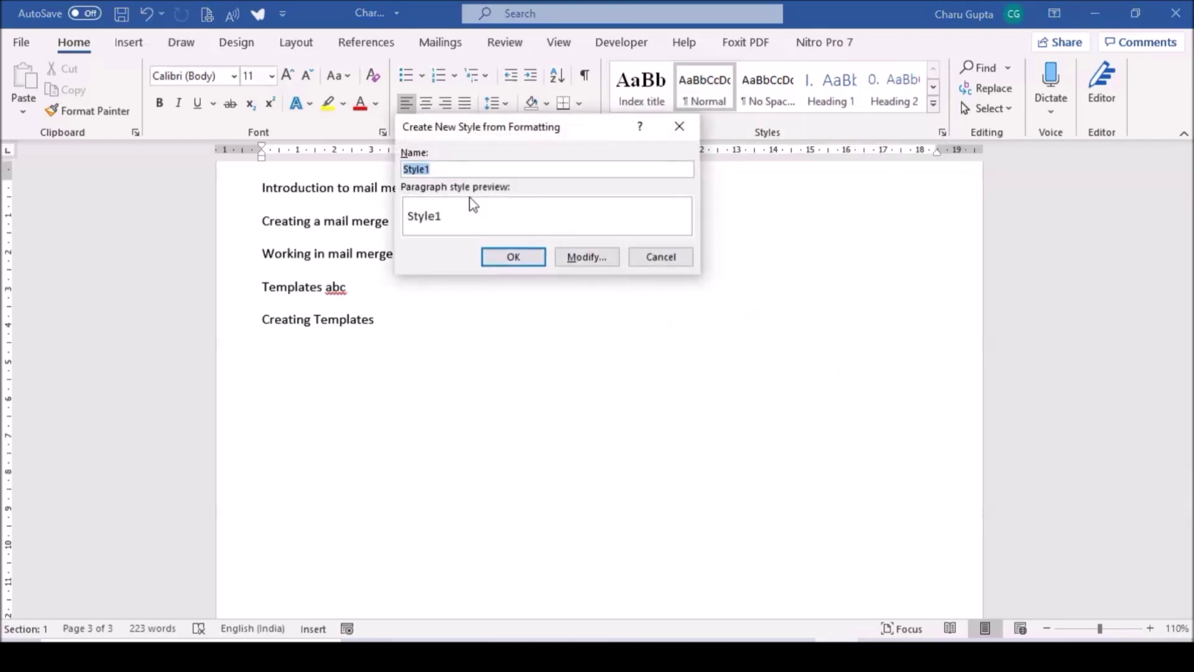
pyautogui.write('Index Heading 1')
pyautogui.click(611, 262)
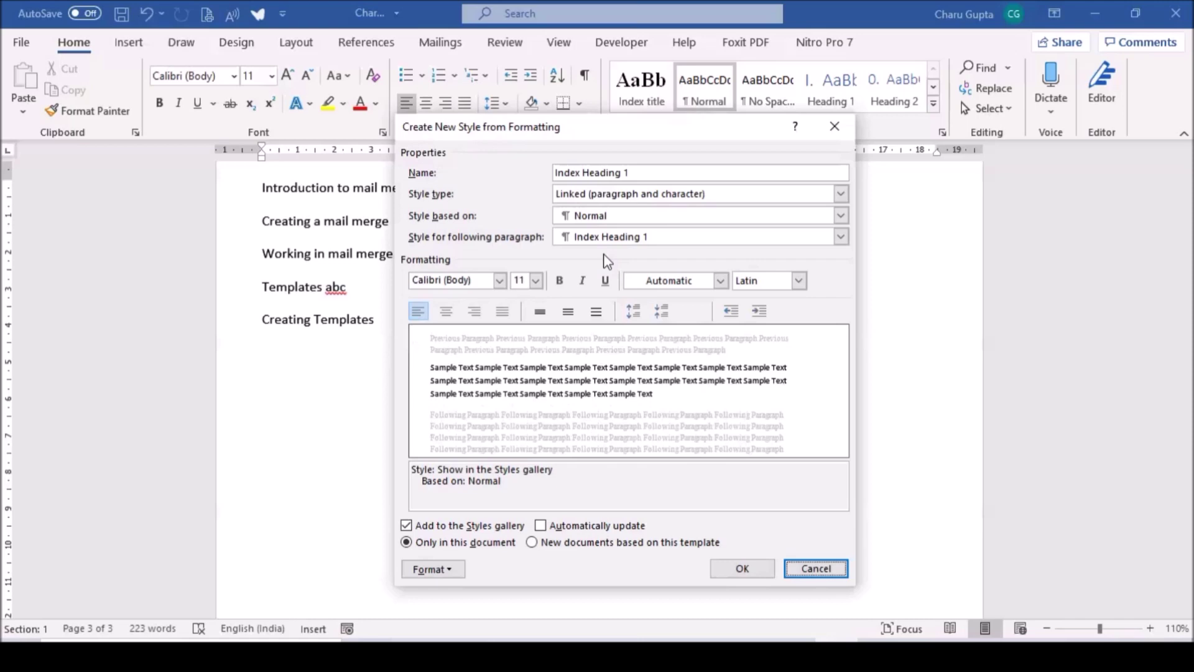
pyautogui.click(500, 280)
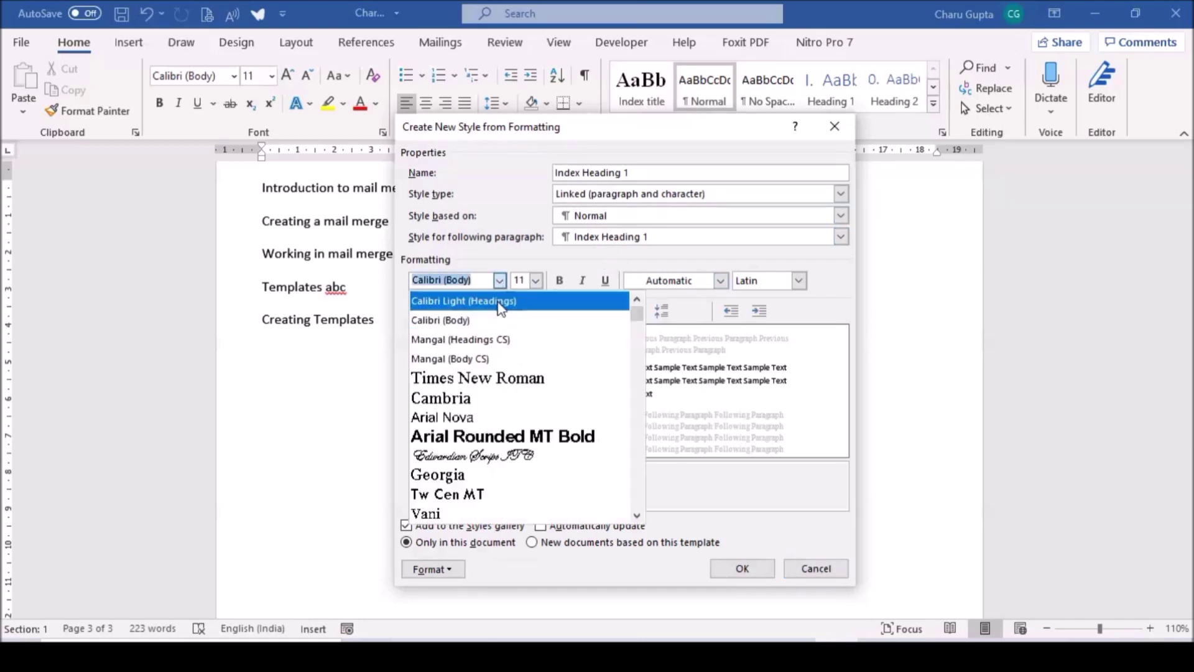
pyautogui.click(473, 376)
pyautogui.click(536, 280)
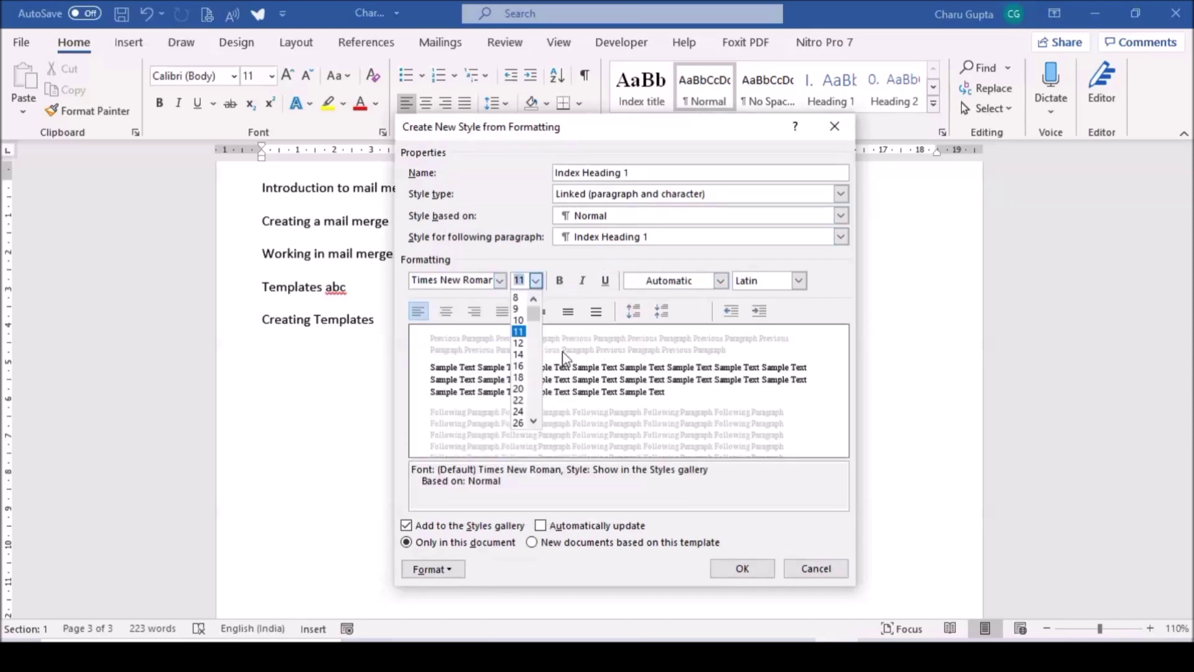
pyautogui.click(519, 366)
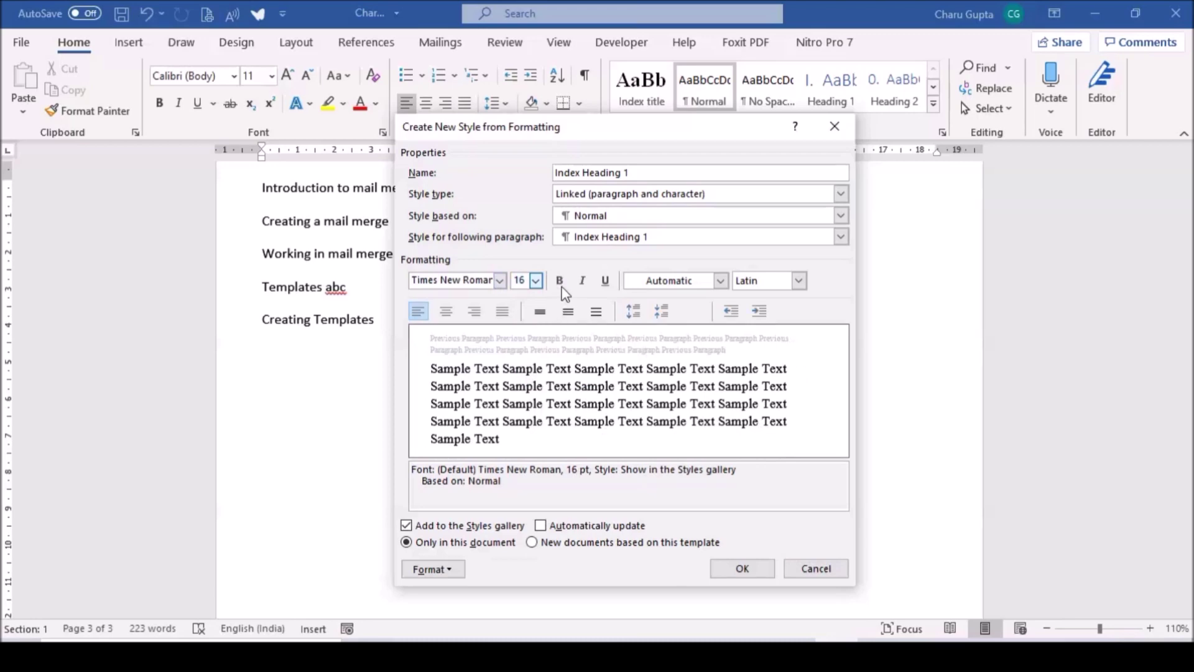
pyautogui.click(582, 280)
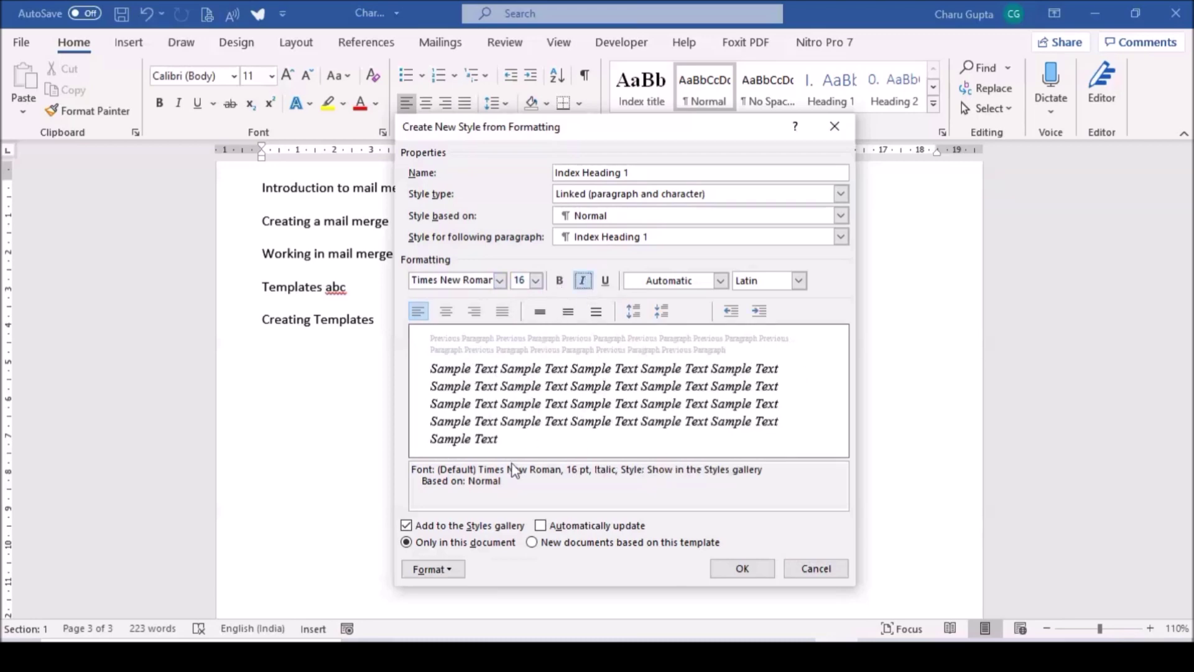
# Give Index Heading 1 I, II, III numbering and apply it to the new line.
pyautogui.click(449, 584)
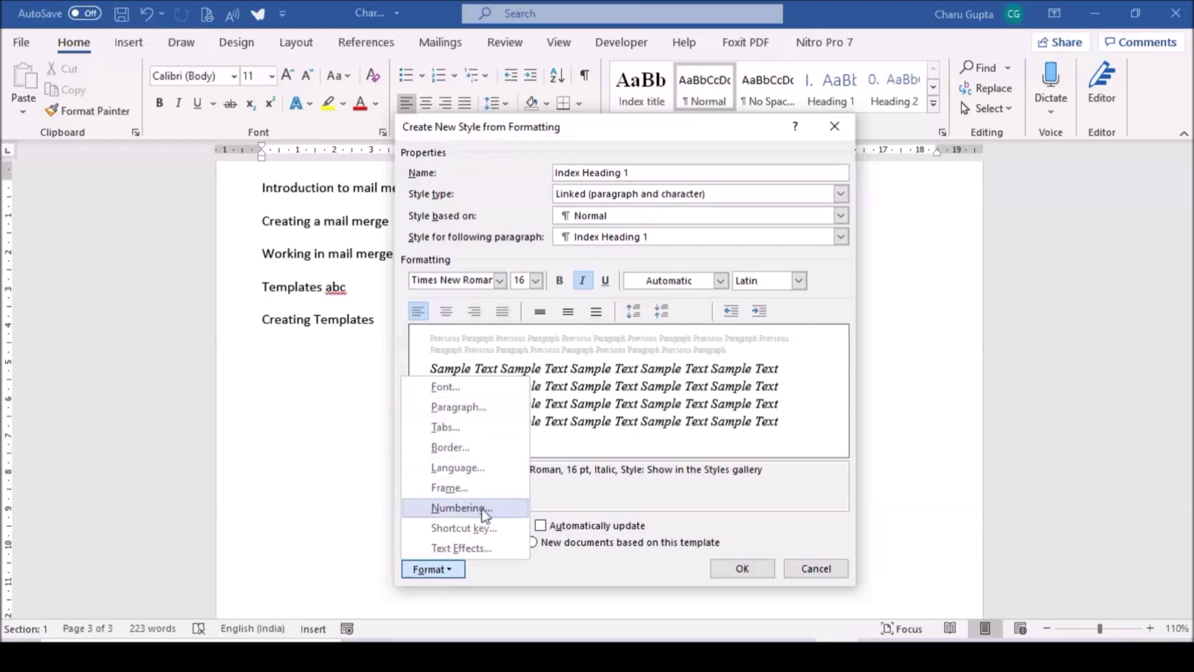
pyautogui.click(460, 508)
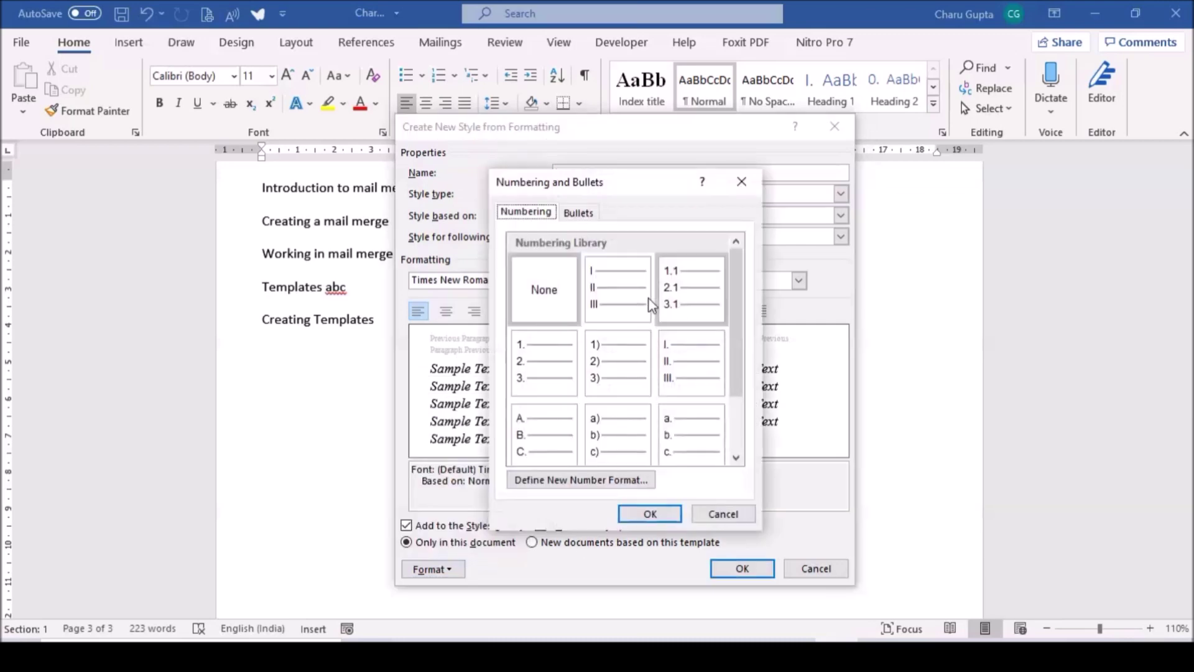
pyautogui.click(602, 290)
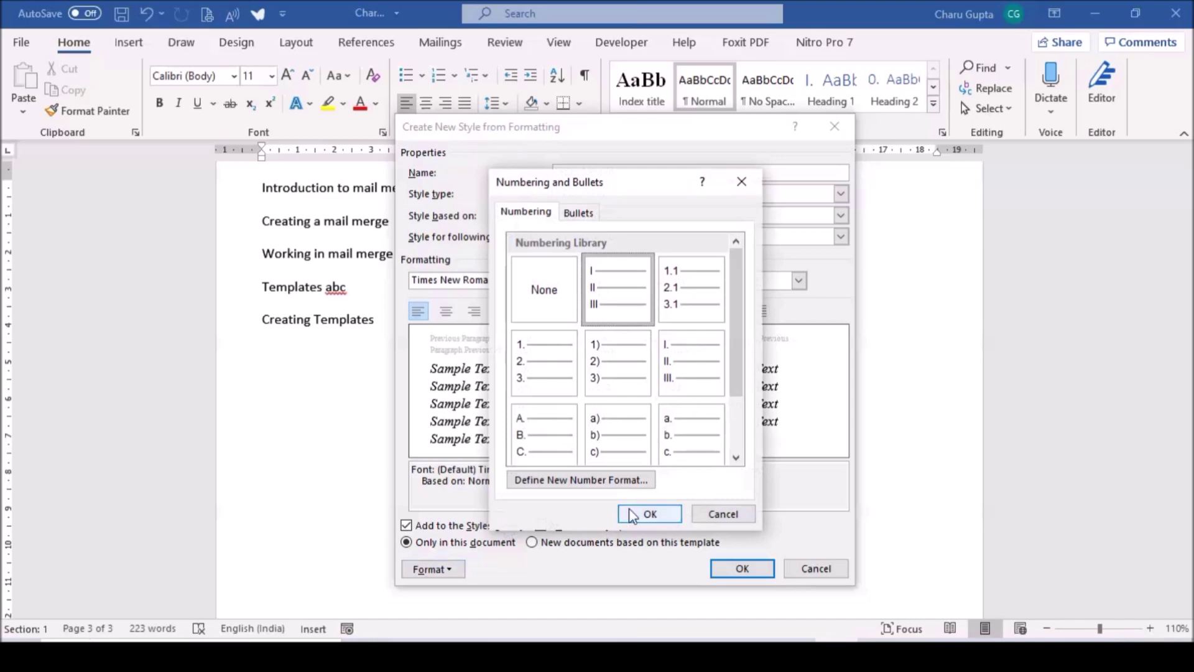
pyautogui.click(647, 513)
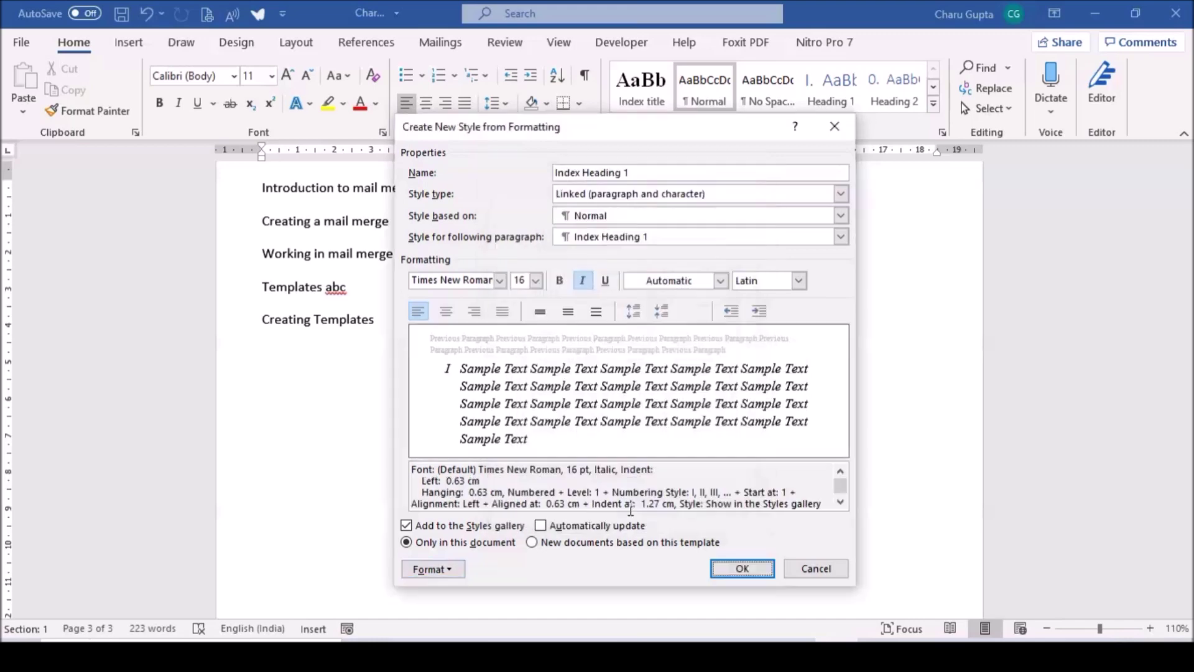
pyautogui.click(724, 582)
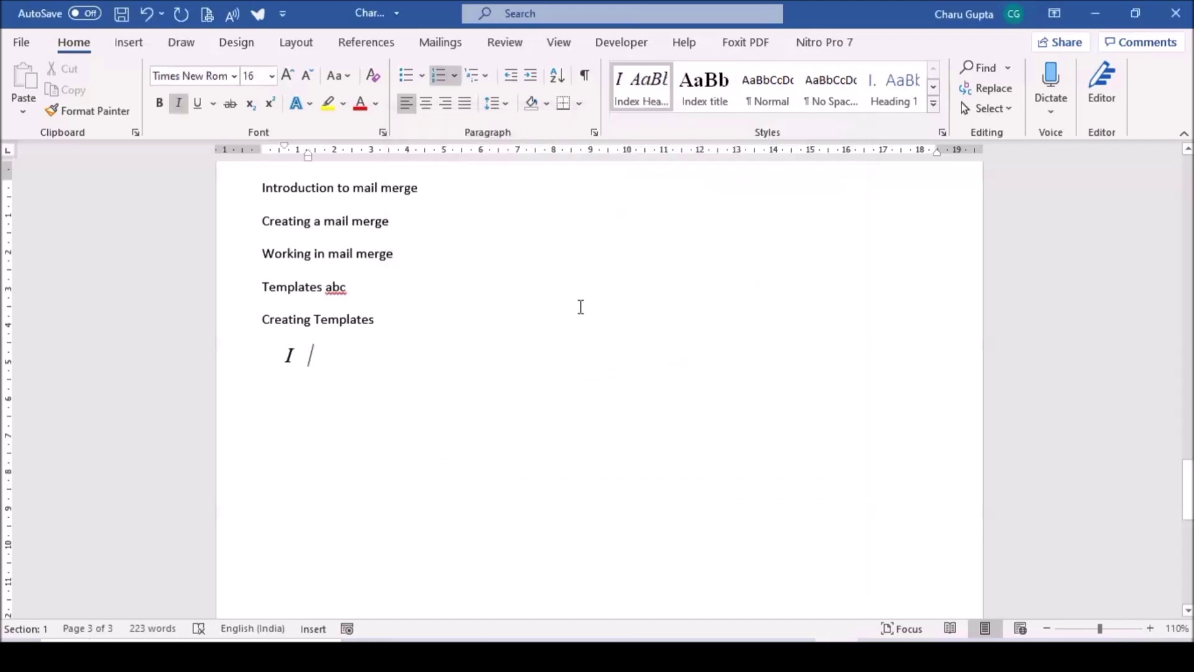
pyautogui.click(934, 104)
# Create the Index Heading 2 style with 1, 2, 3 numbering and a deeper indent, and apply it.
pyautogui.click(764, 337)
pyautogui.write('In')
pyautogui.write(' Hae')
pyautogui.write('ng 2')
pyautogui.press('Left')
pyautogui.press('Left')
pyautogui.press('Left')
pyautogui.press('BackSpace')
pyautogui.press('BackSpace')
pyautogui.write('ea')
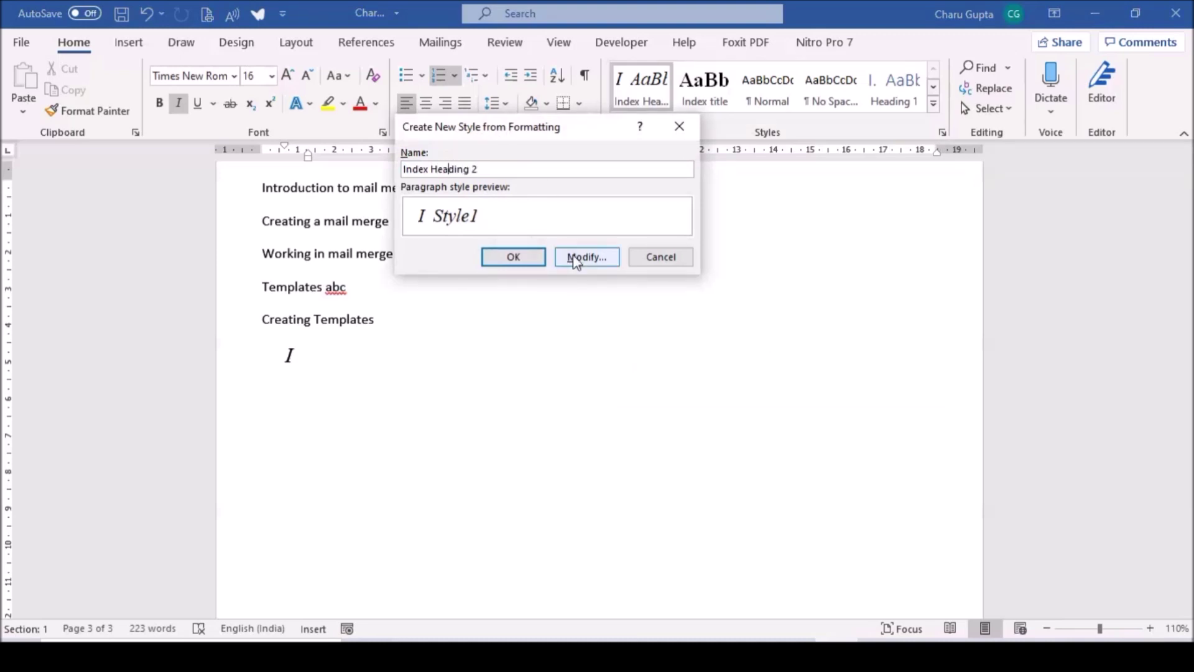
pyautogui.click(573, 255)
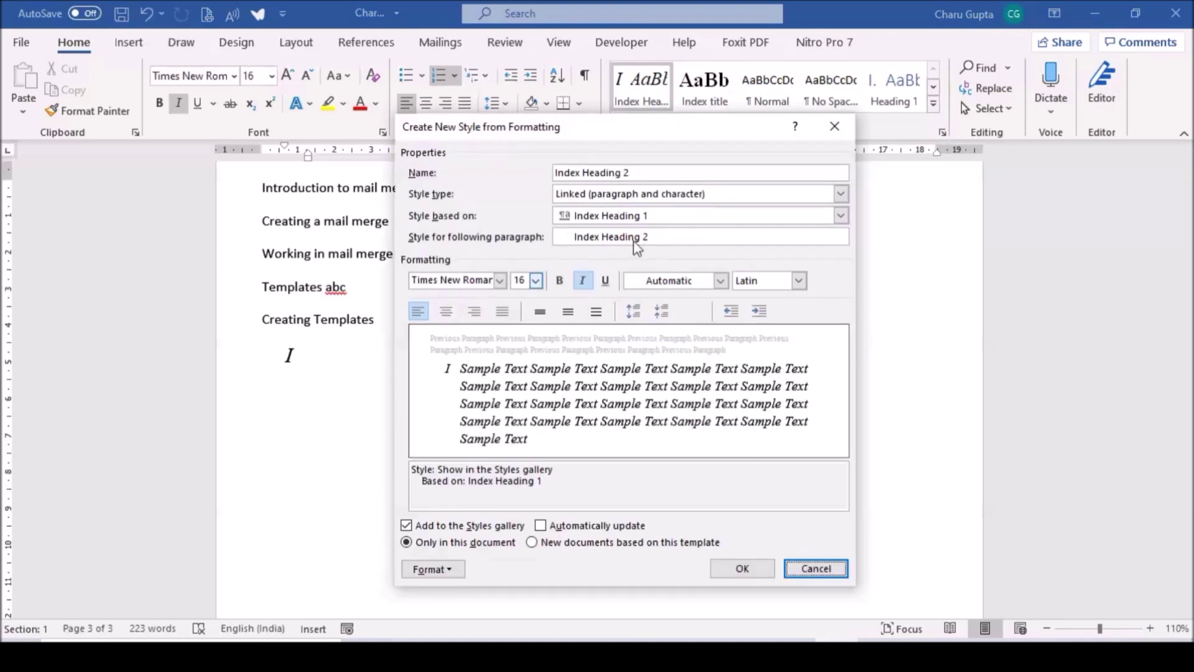
pyautogui.click(467, 569)
pyautogui.click(462, 508)
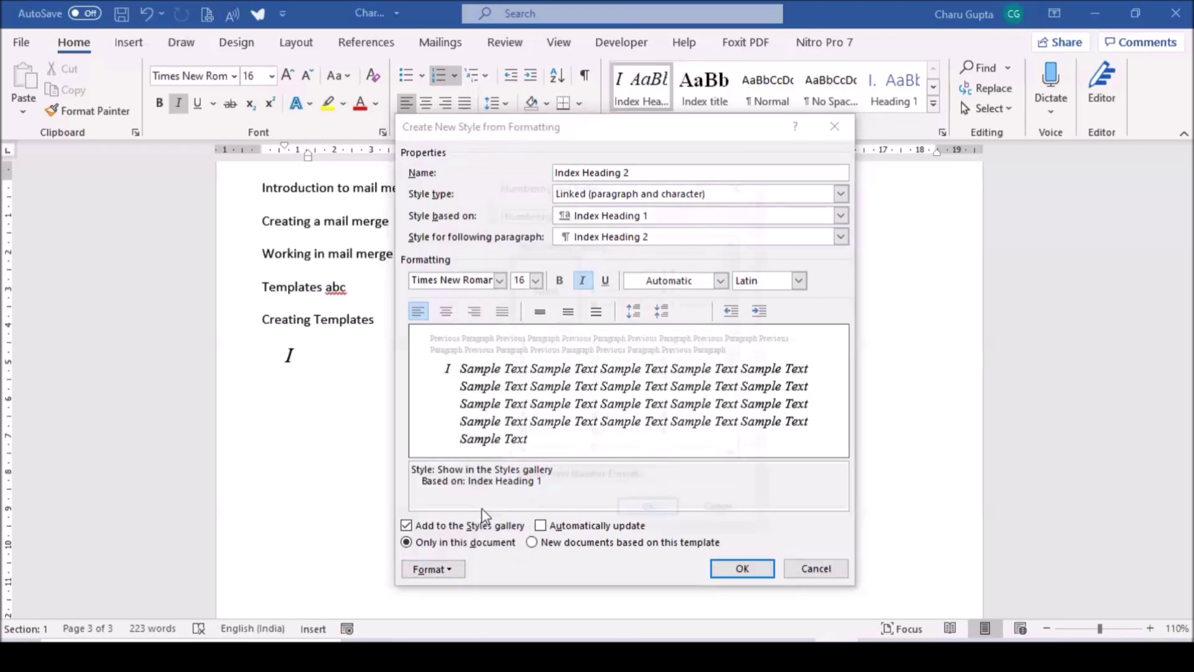
pyautogui.click(538, 377)
pyautogui.click(649, 514)
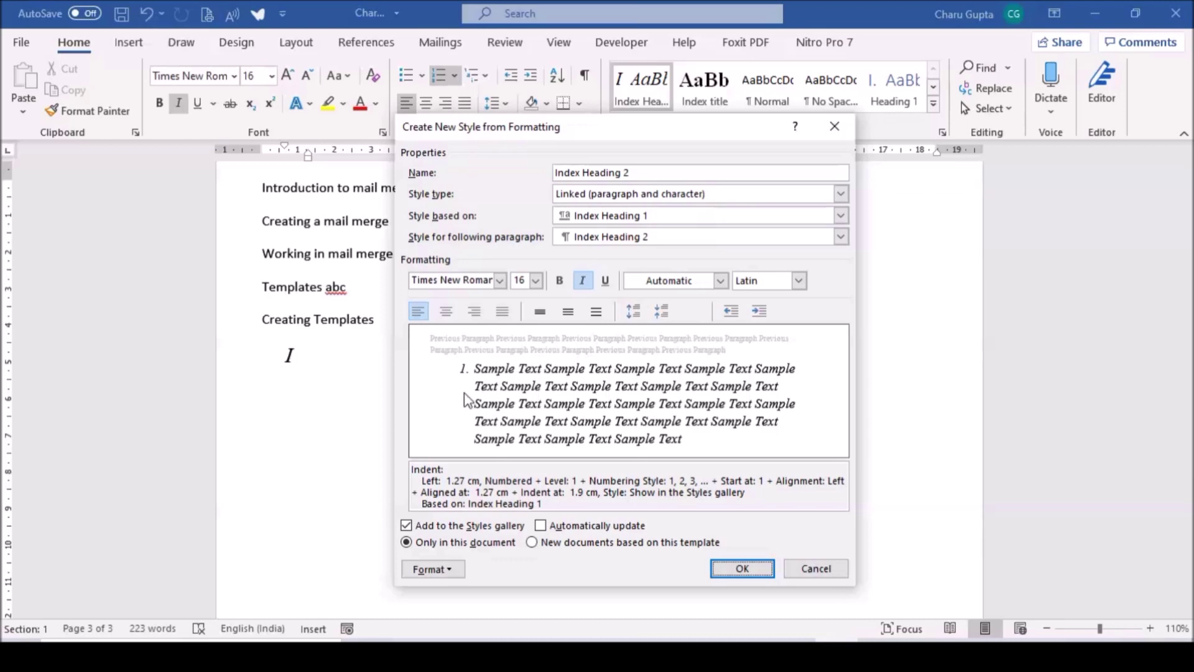
pyautogui.click(760, 311)
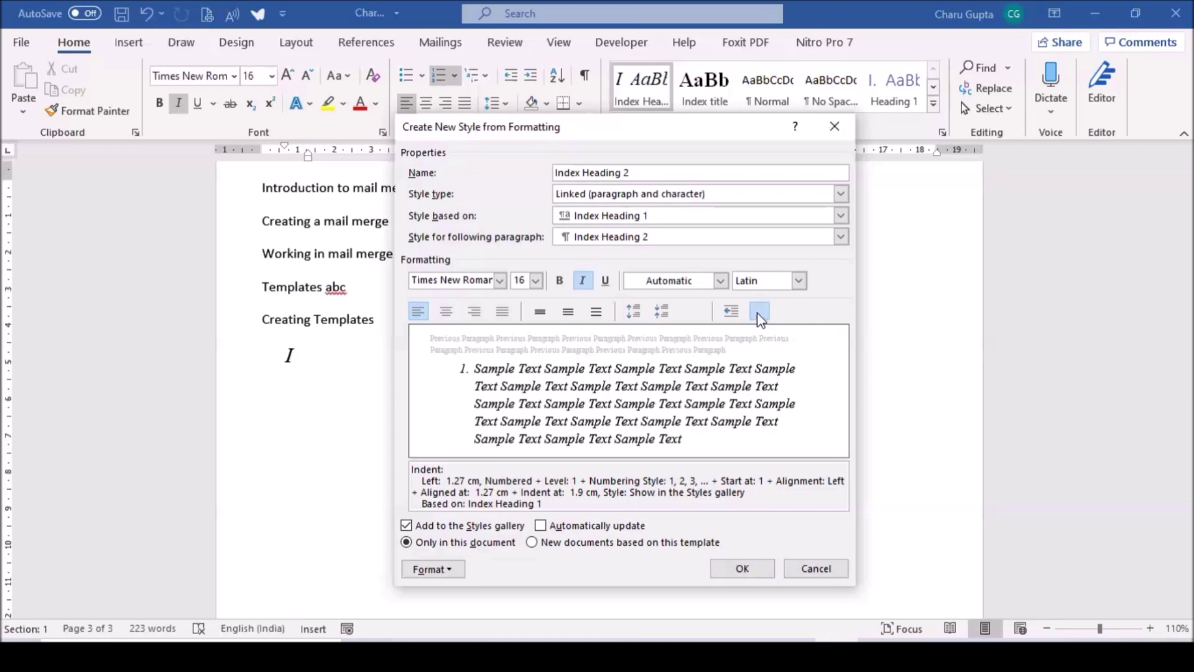
pyautogui.click(742, 568)
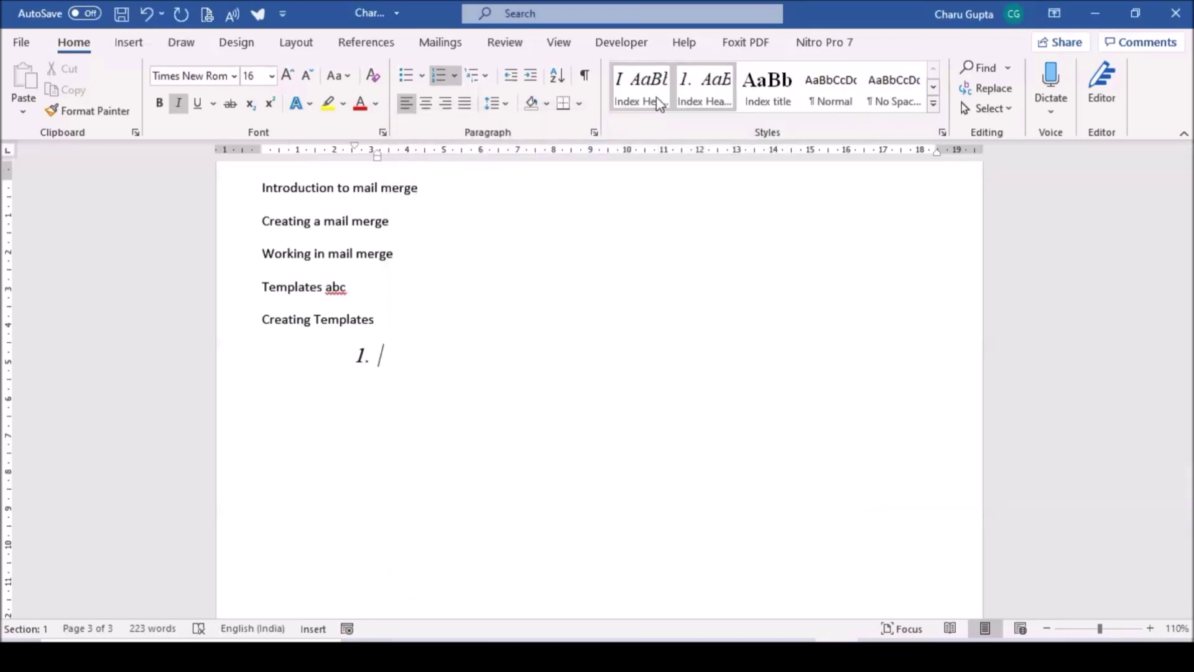
# Create the Index Haeding 3 style with extra indent, a., b., c. lettering and non-italic text.
pyautogui.click(934, 105)
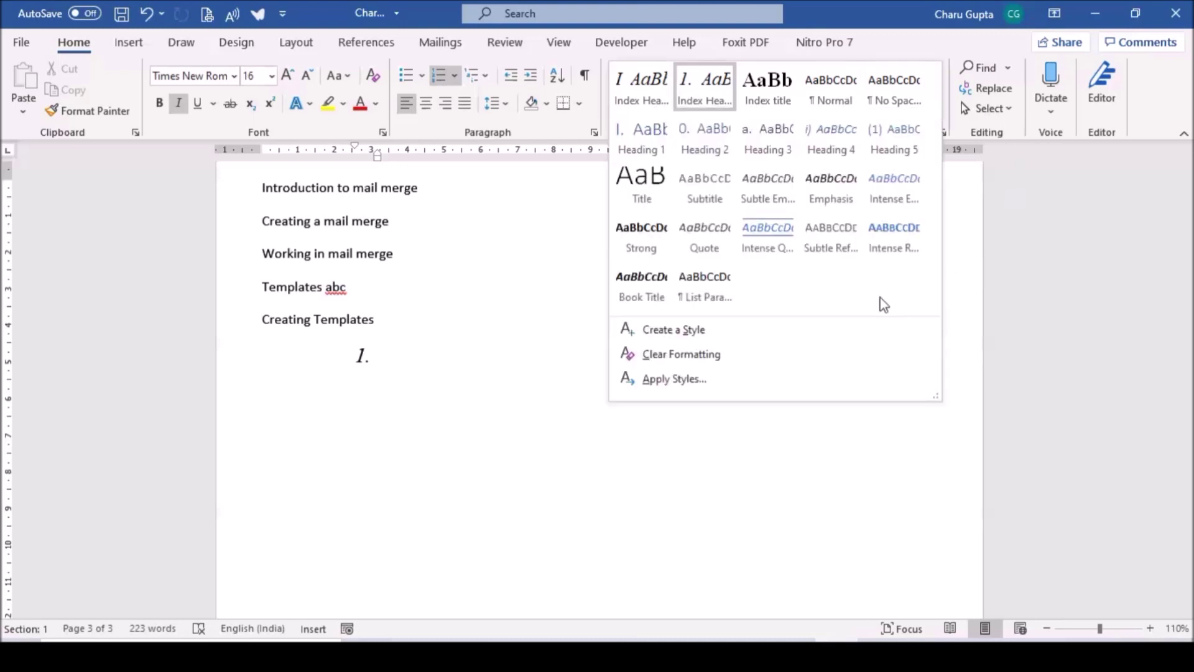
pyautogui.click(811, 330)
pyautogui.write('Index ')
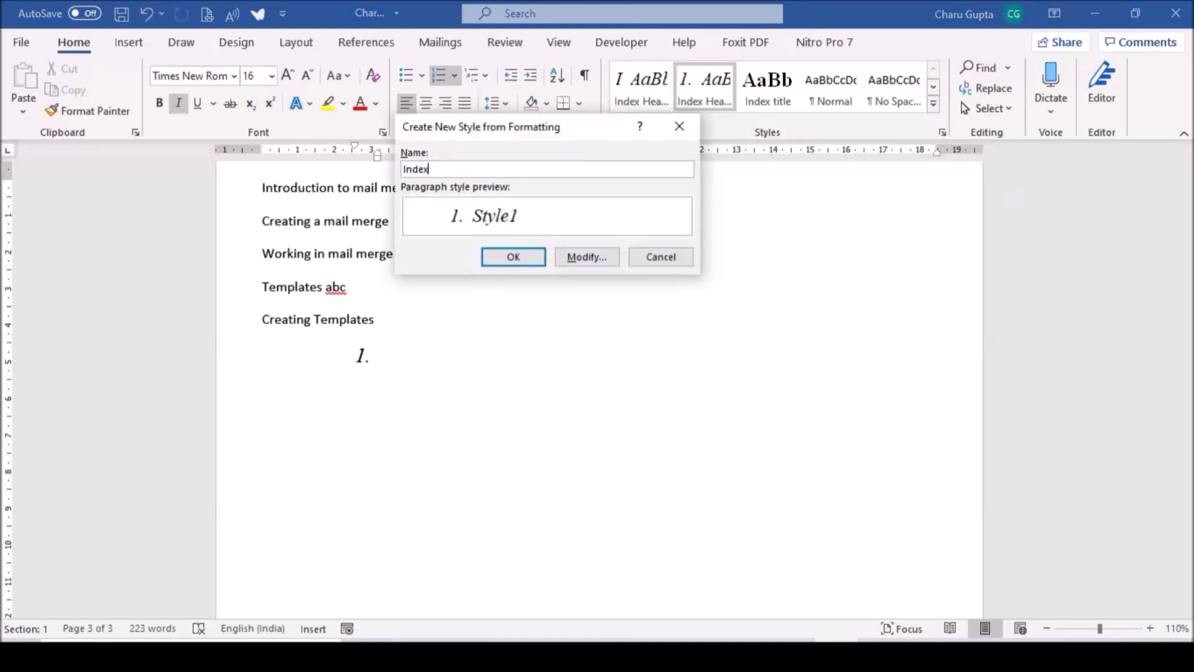
pyautogui.write('Haeding 3')
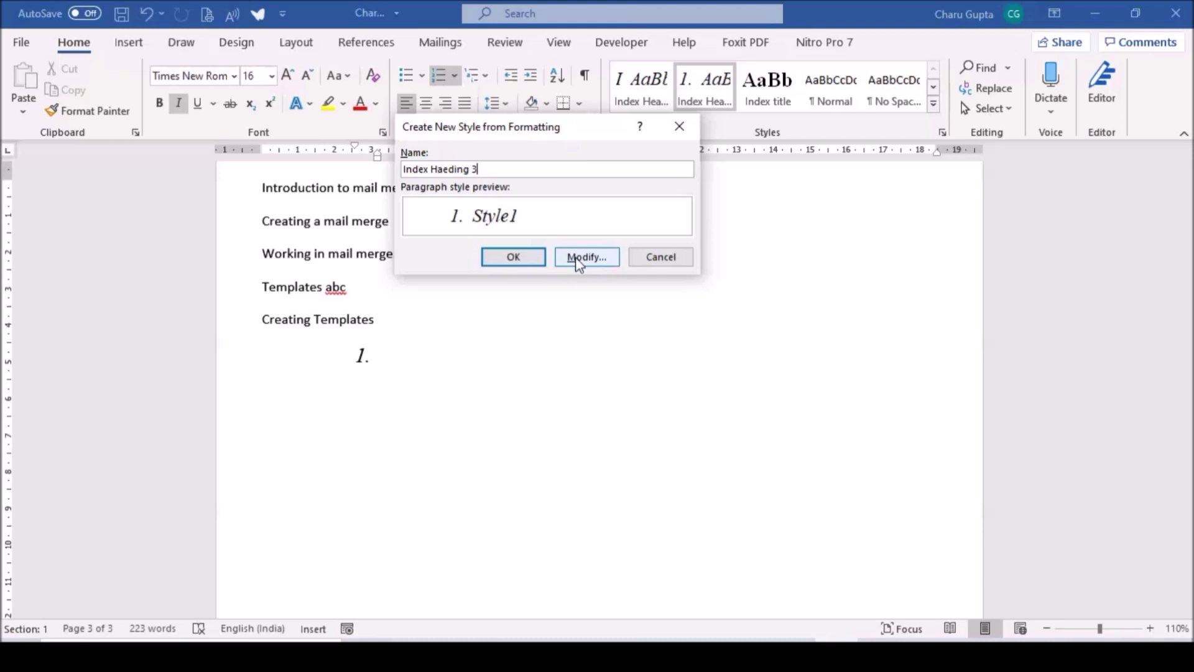
pyautogui.click(576, 257)
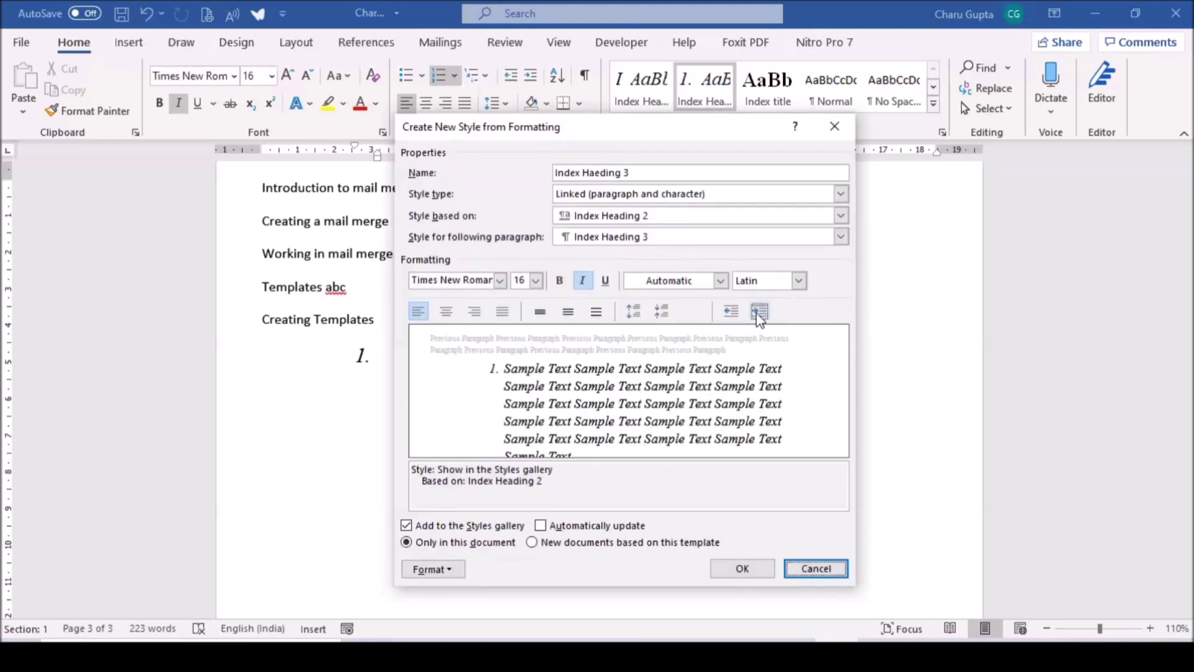
pyautogui.click(759, 311)
pyautogui.click(456, 570)
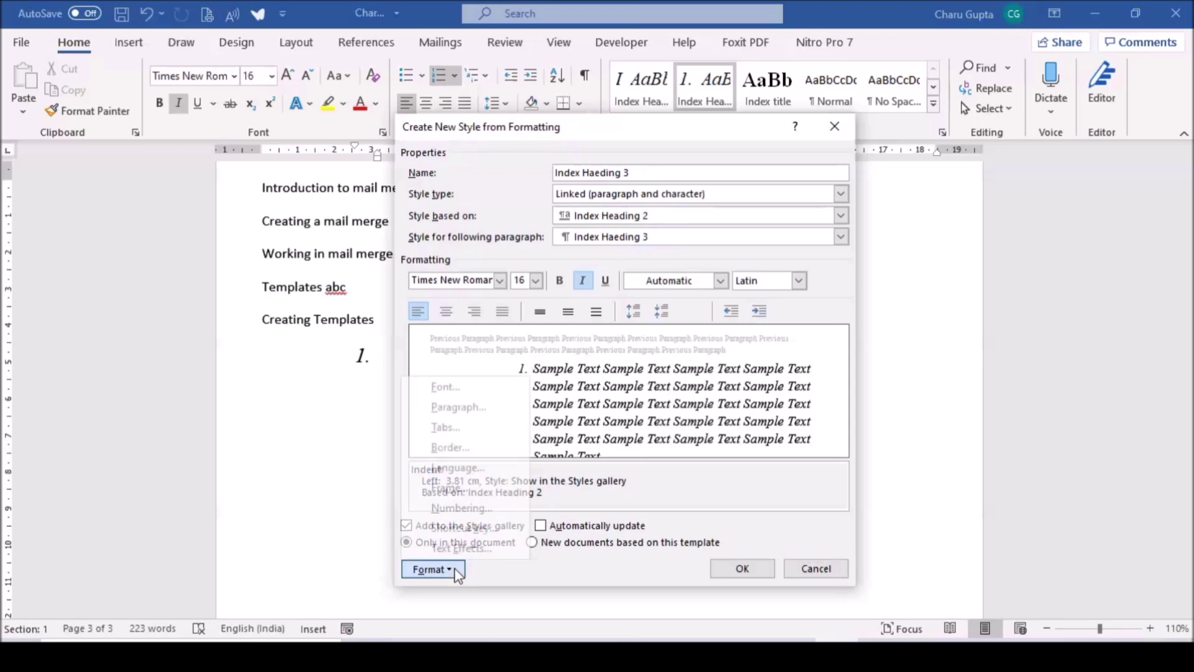
pyautogui.click(460, 515)
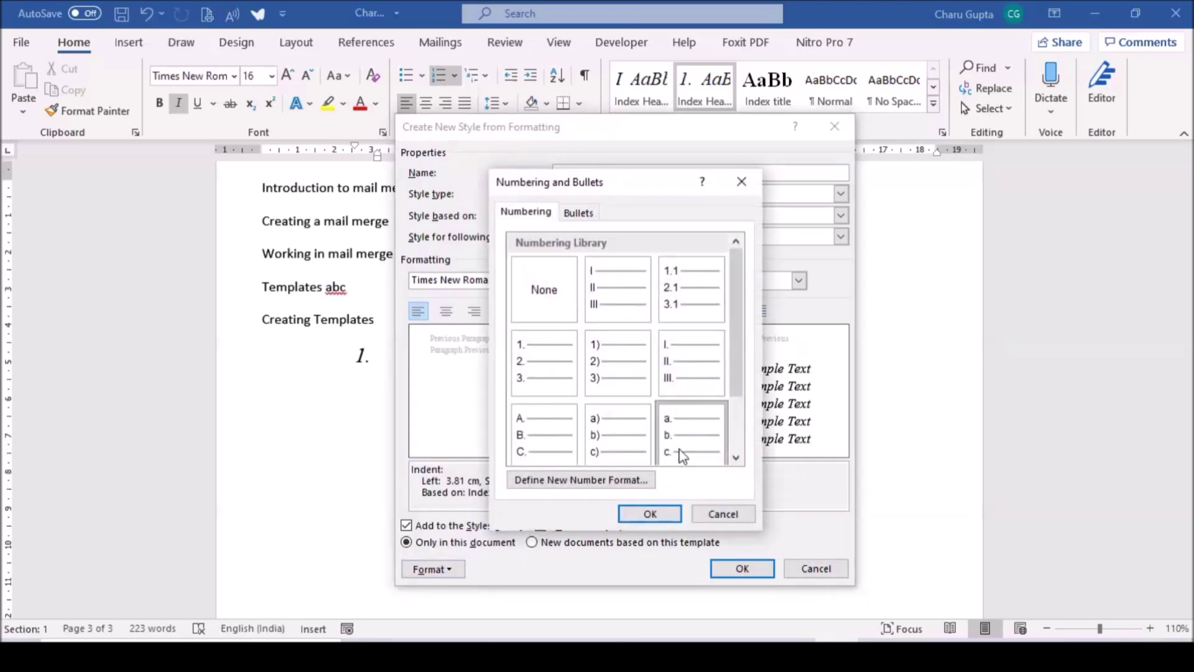
pyautogui.click(650, 514)
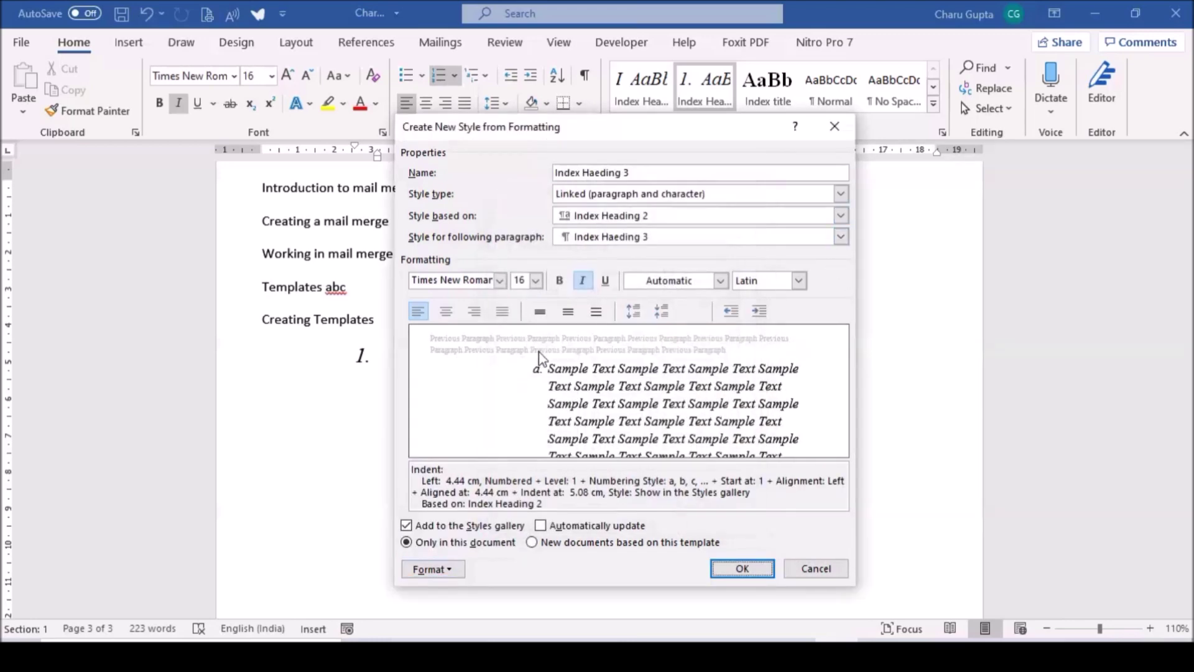
pyautogui.click(581, 283)
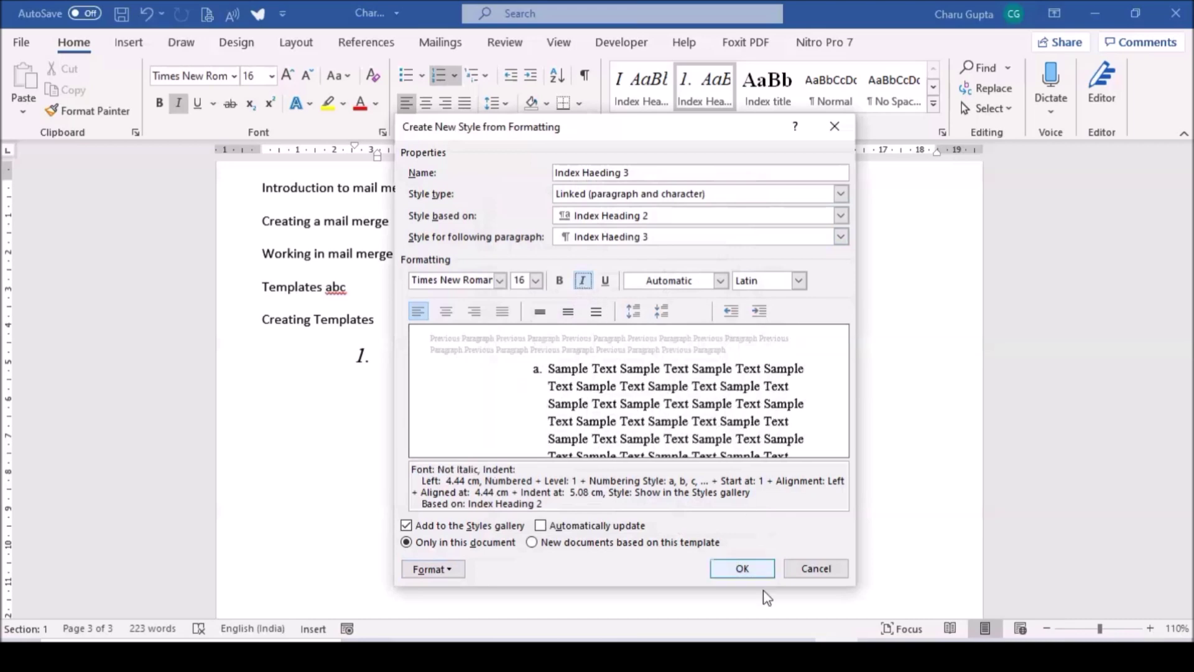
pyautogui.click(742, 568)
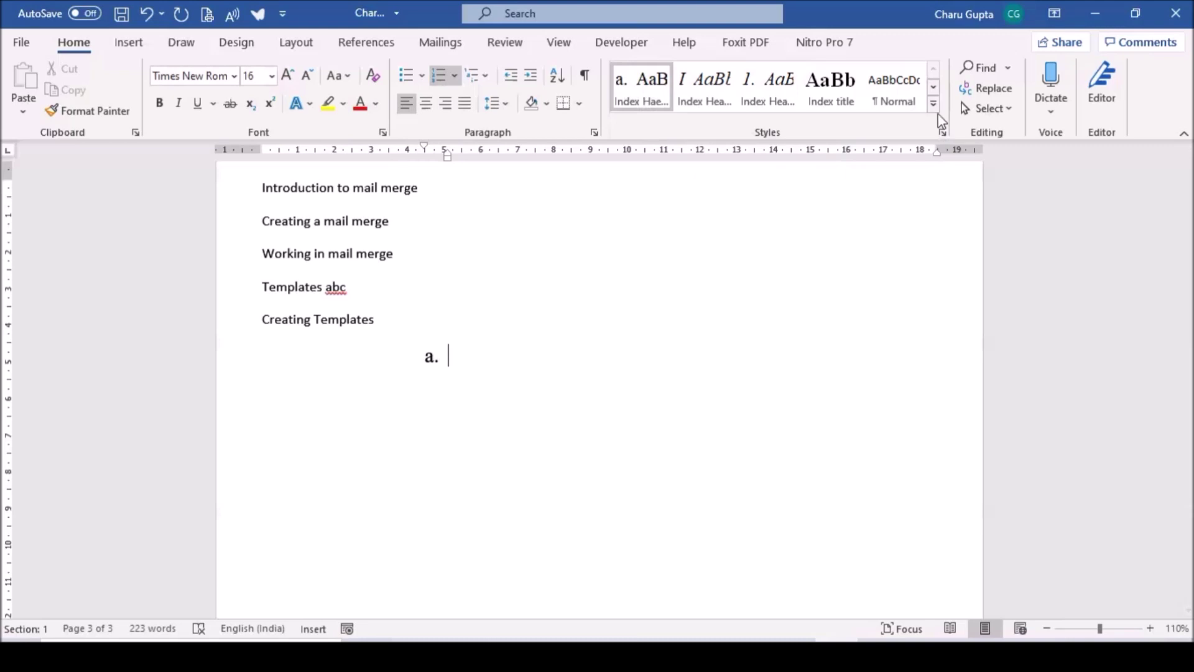
pyautogui.click(933, 103)
# Create the unnumbered 12 pt Index Paragraph style, then return to the Word 2019 title.
pyautogui.click(790, 329)
pyautogui.write('Index Paragraph')
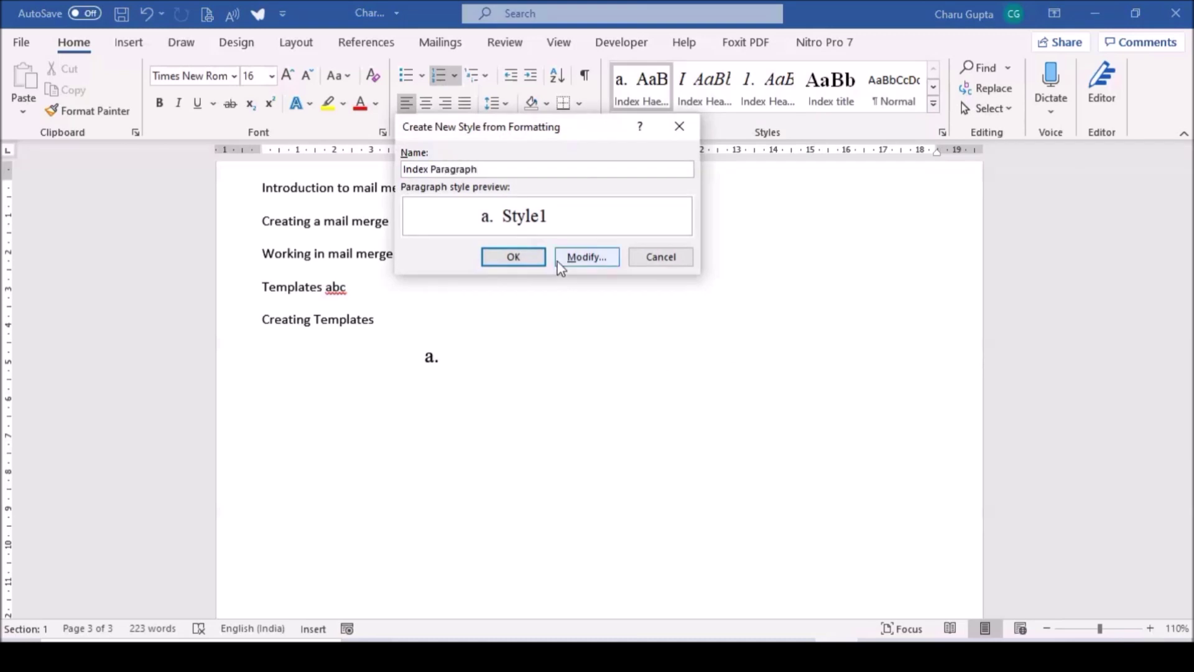
pyautogui.click(582, 256)
pyautogui.click(449, 568)
pyautogui.click(471, 509)
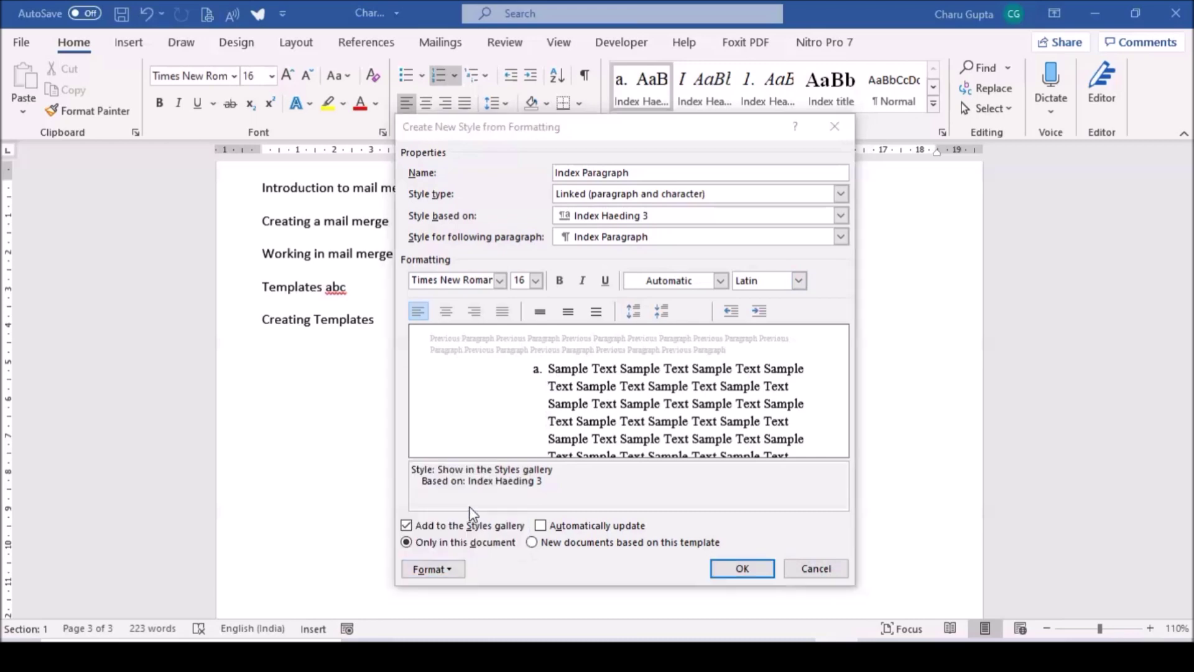
pyautogui.click(543, 299)
pyautogui.click(650, 514)
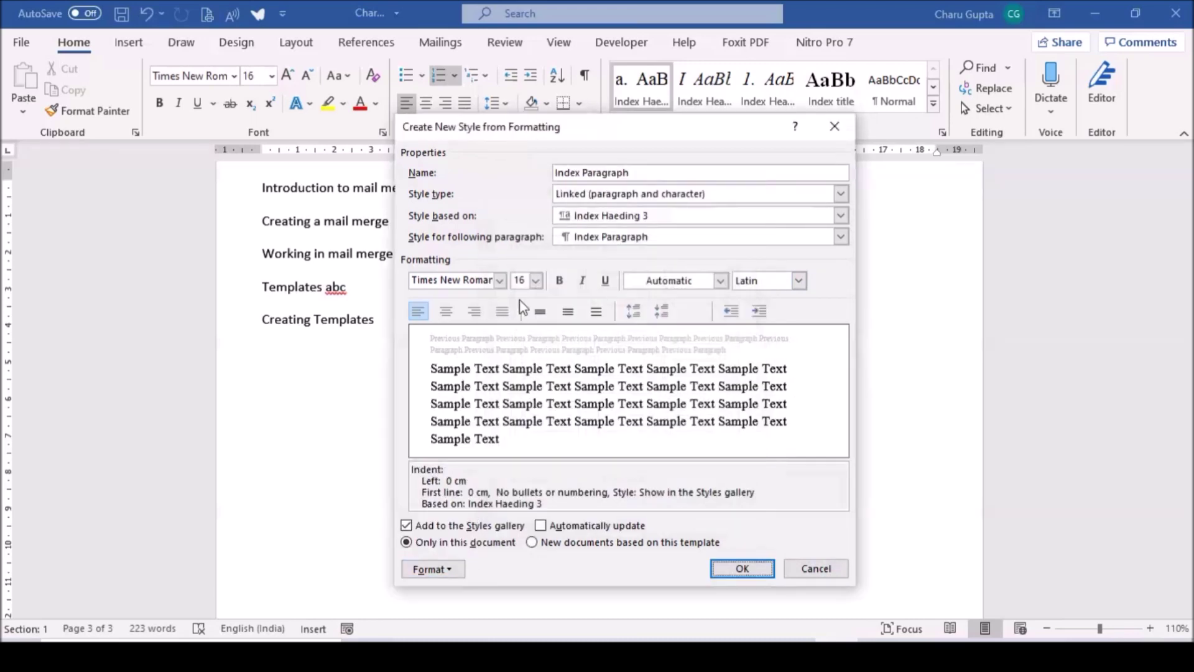
pyautogui.click(535, 280)
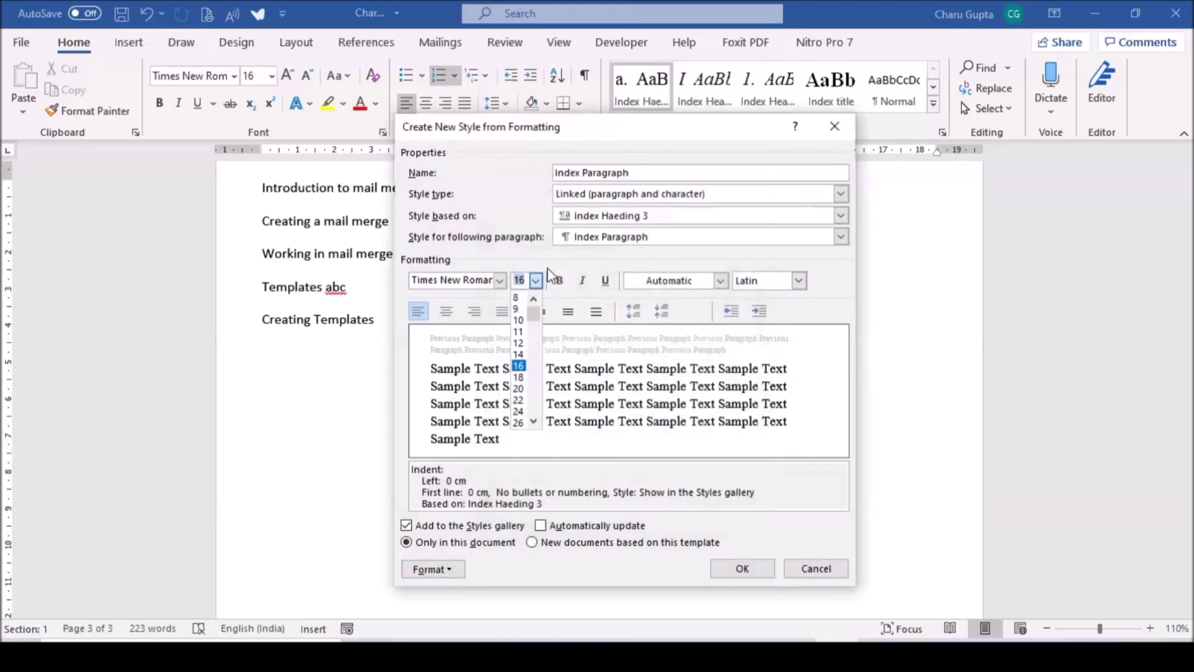
pyautogui.click(519, 343)
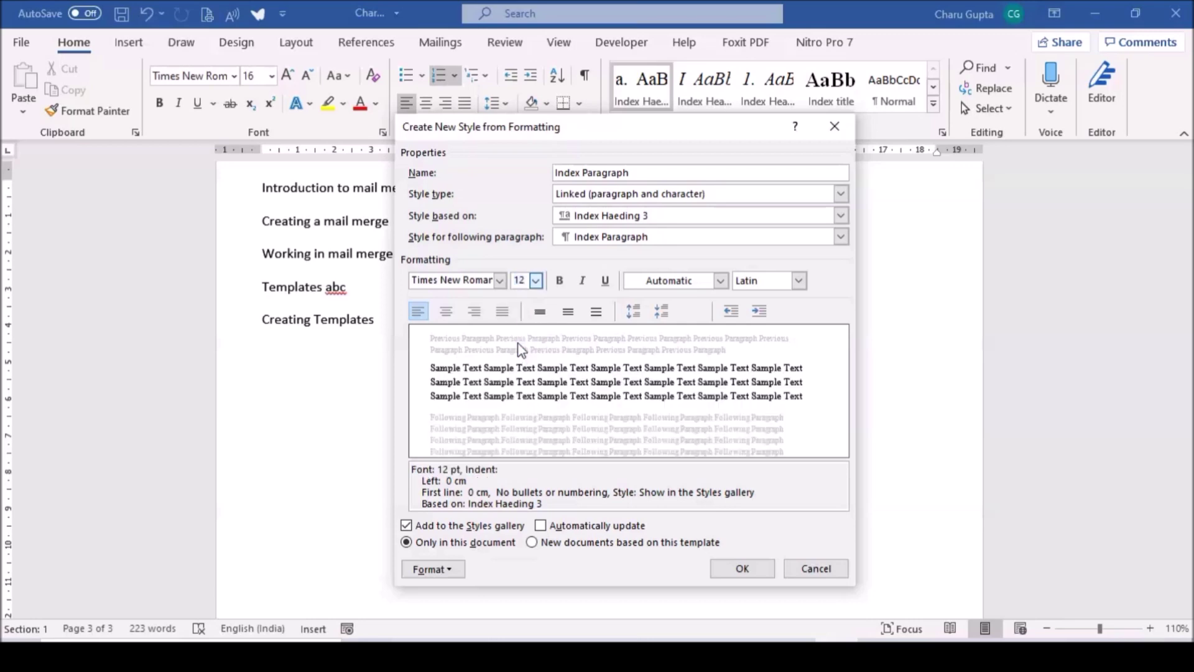
pyautogui.click(740, 569)
pyautogui.moveTo(1188, 488); pyautogui.dragTo(1189, 180)
pyautogui.click(355, 237)
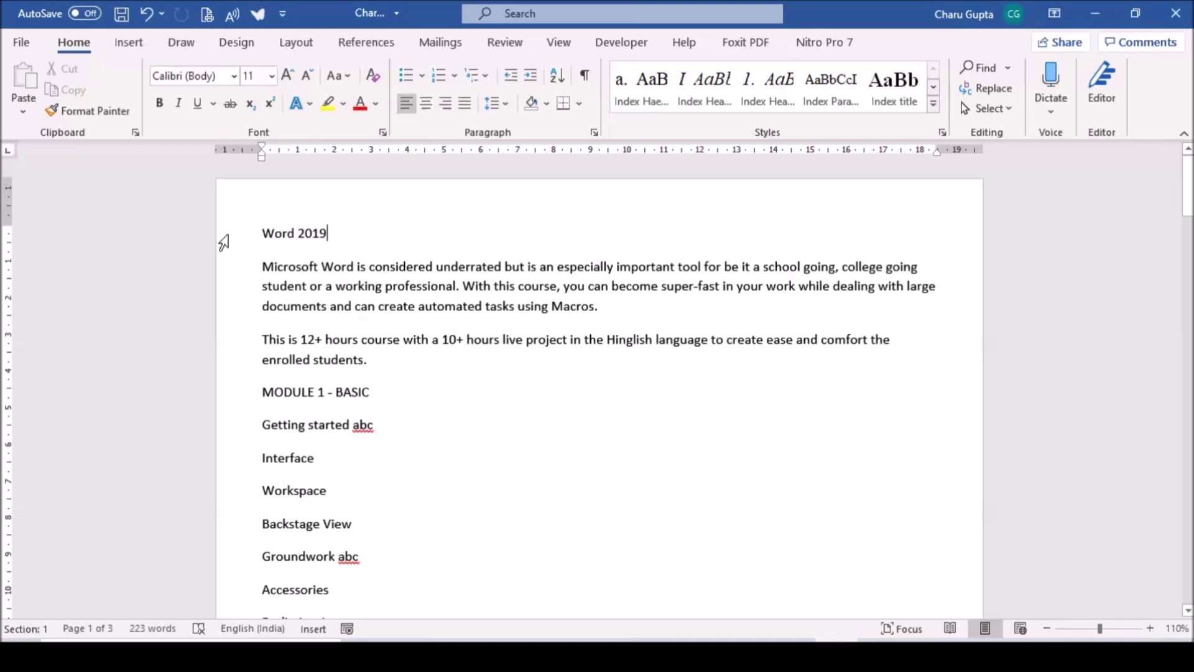
# Apply Index Title to Word 2019 and Index Paragraph to the two introductory paragraphs.
pyautogui.click(223, 242)
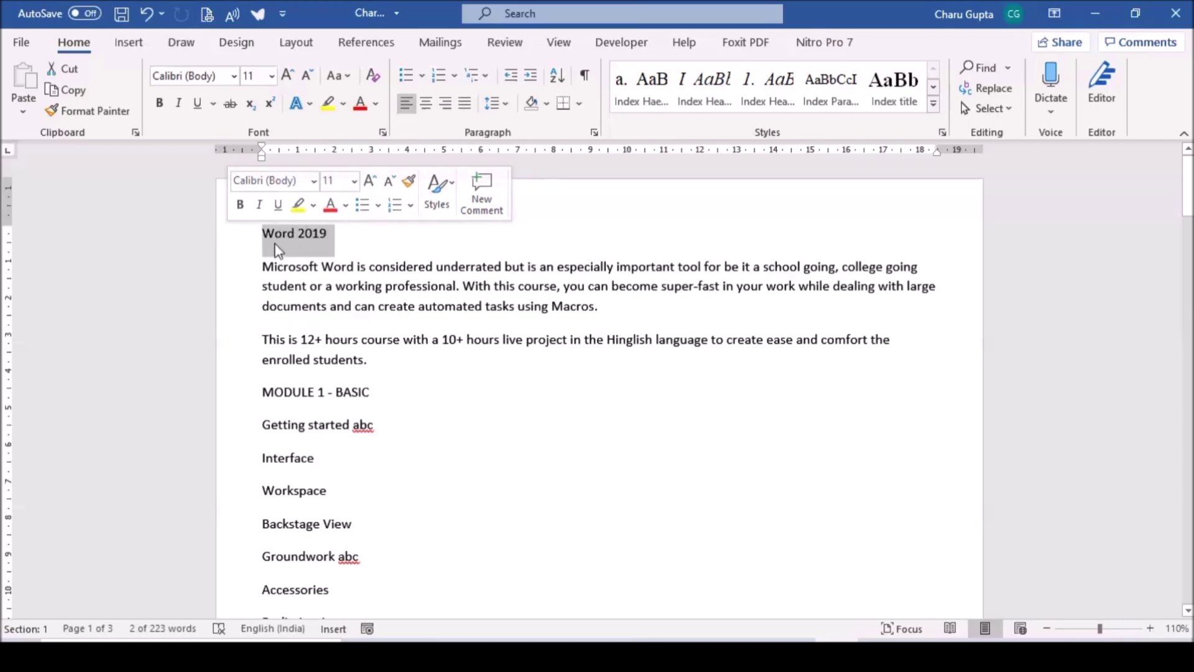
pyautogui.click(896, 92)
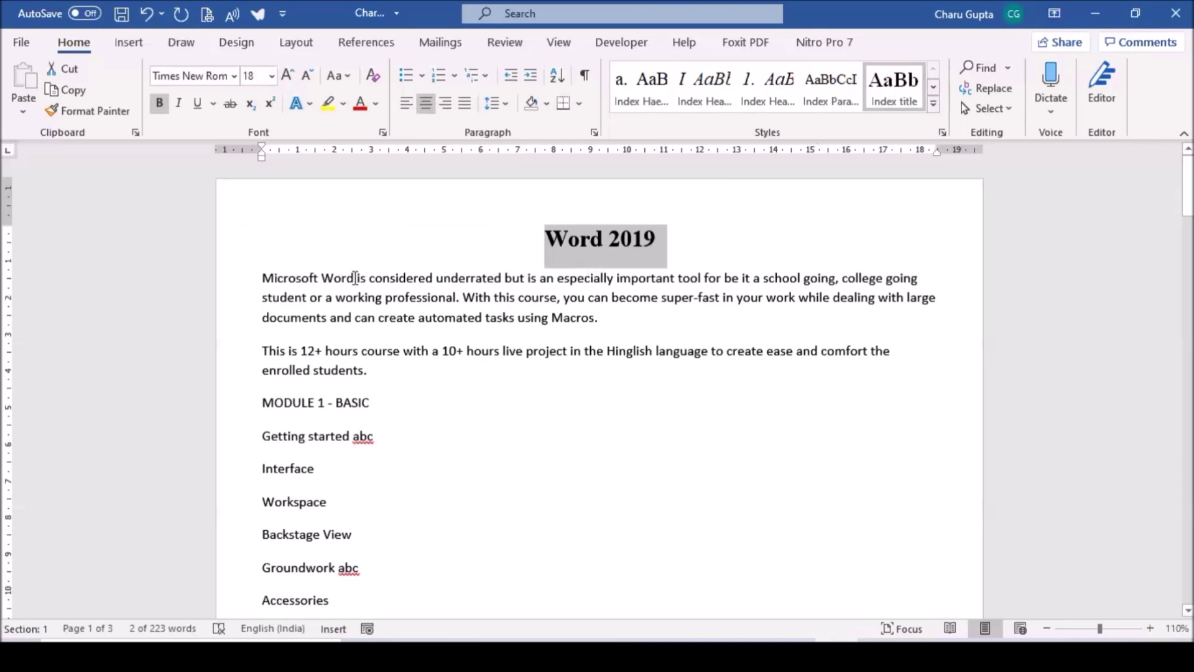
pyautogui.moveTo(221, 283); pyautogui.dragTo(216, 377)
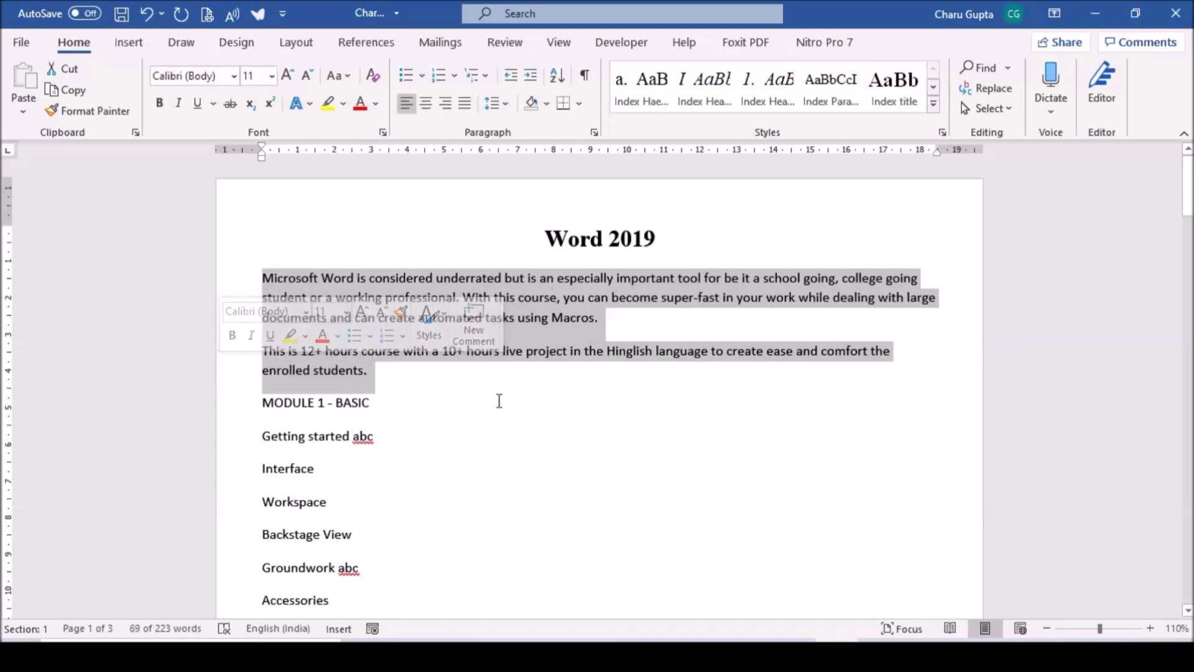
pyautogui.click(816, 92)
pyautogui.click(307, 352)
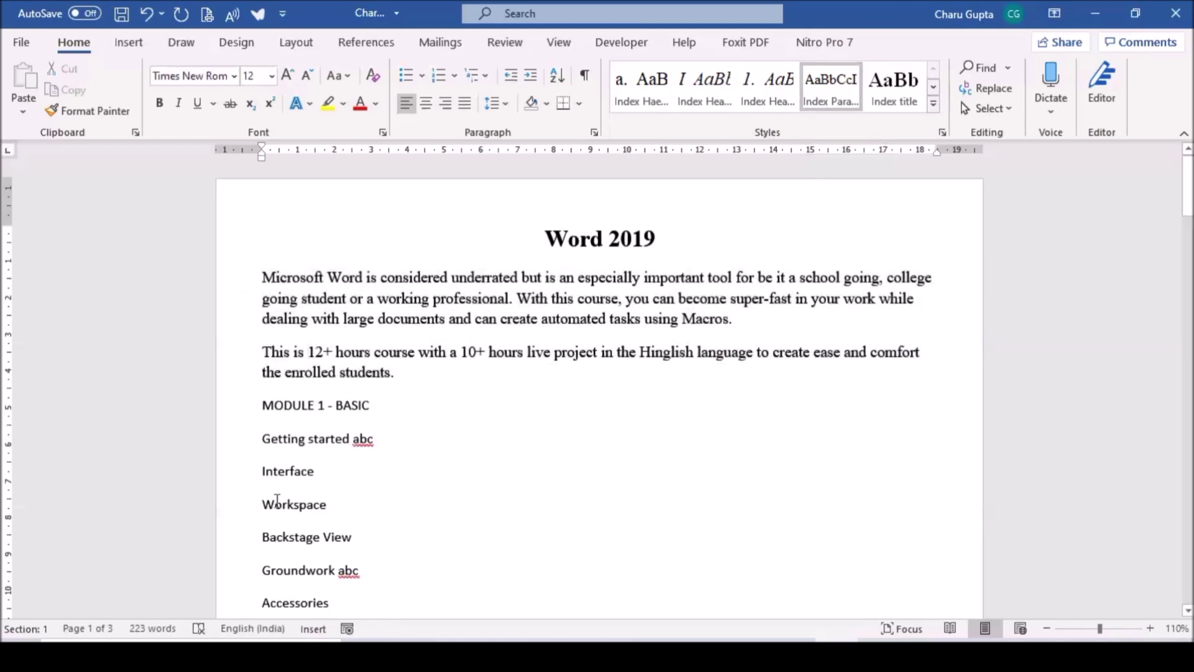
pyautogui.click(219, 416)
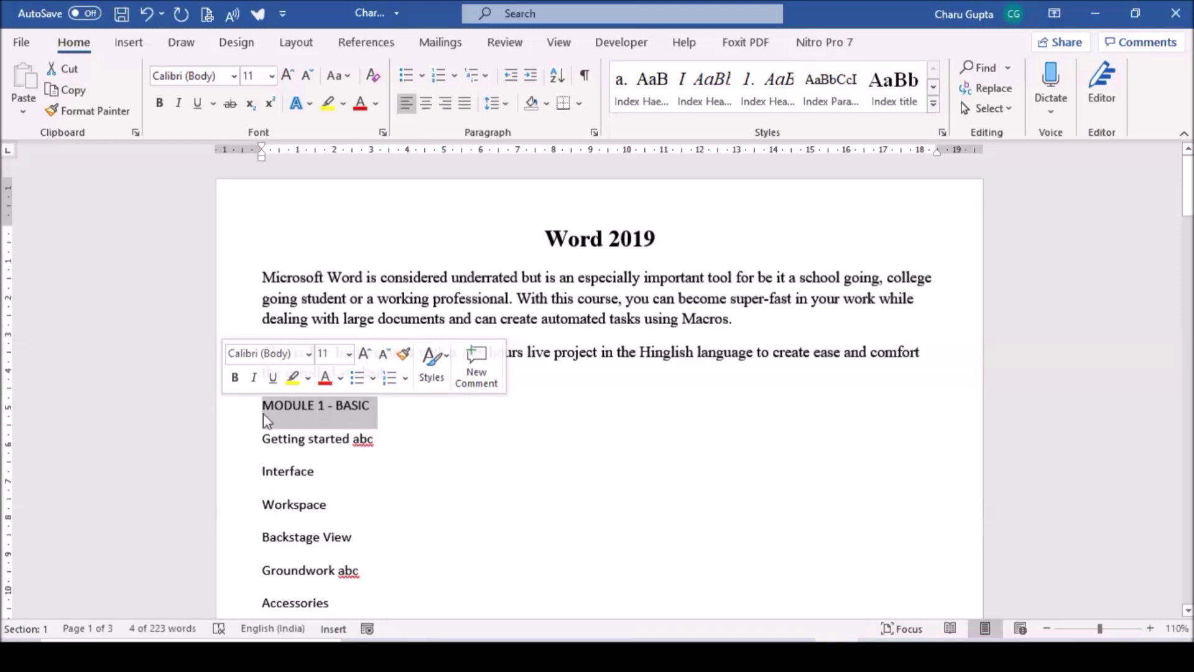
# Add the MODULE 2 - INTERMEDIATE and MODULE 3 - ADVANCE lines to the MODULE 1 selection.
pyautogui.scroll(-3, 421, 499)
pyautogui.scroll(-3, 425, 503)
pyautogui.scroll(-5, 426, 503)
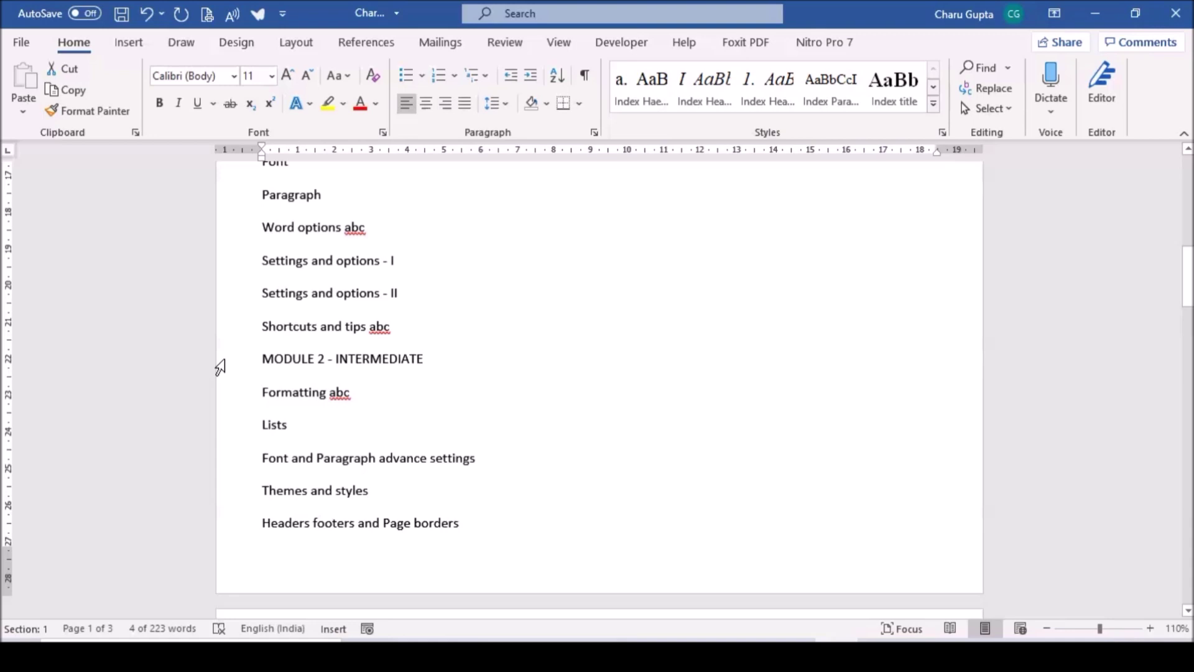
pyautogui.click(220, 367)
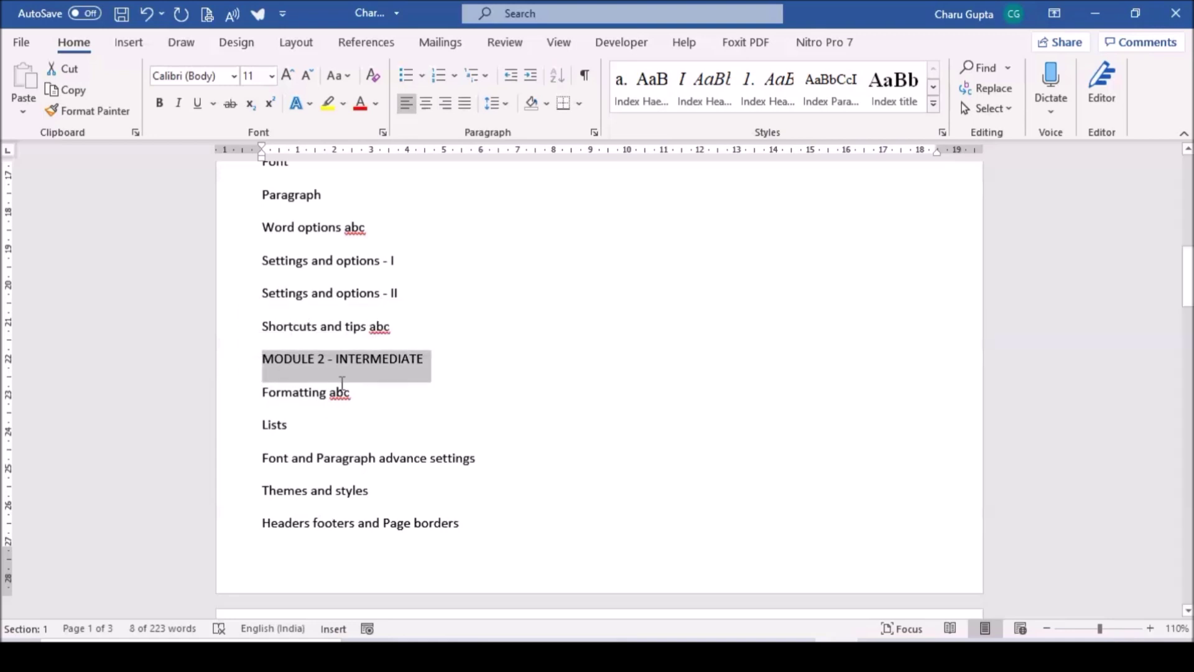
pyautogui.scroll(1, 424, 434)
pyautogui.scroll(5, 424, 434)
pyautogui.scroll(4, 424, 434)
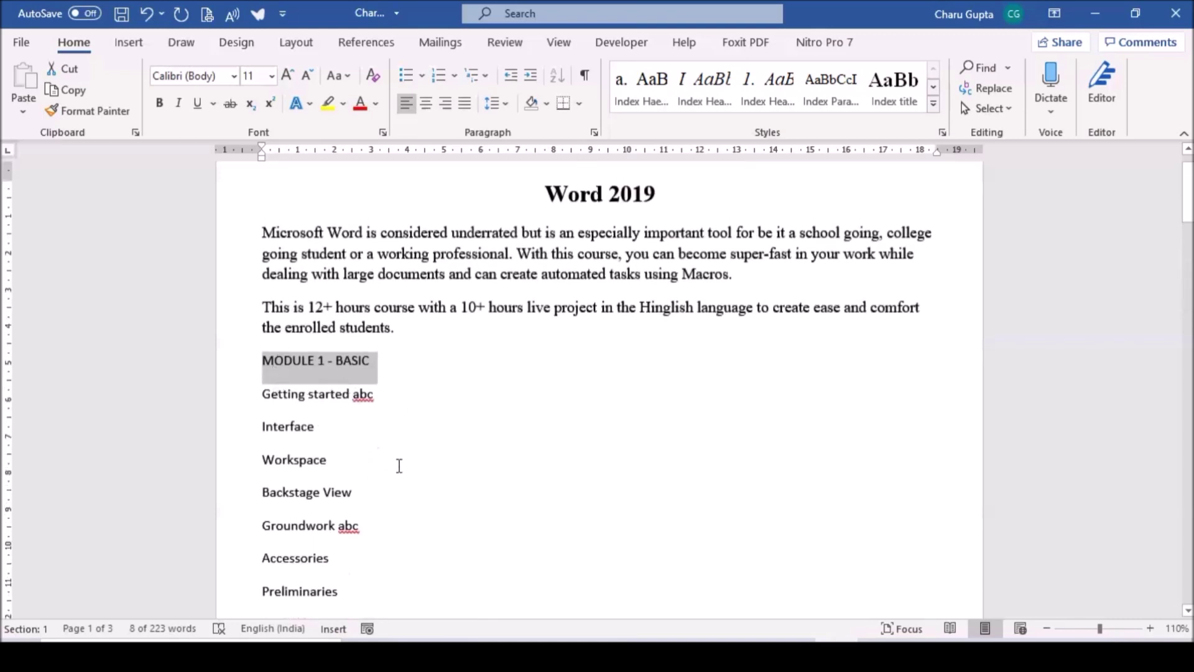
pyautogui.scroll(-4, 398, 465)
pyautogui.scroll(-4, 397, 466)
pyautogui.scroll(-8, 397, 465)
pyautogui.scroll(-3, 399, 467)
pyautogui.scroll(-2, 399, 467)
pyautogui.scroll(-2, 399, 467)
pyautogui.scroll(1, 399, 466)
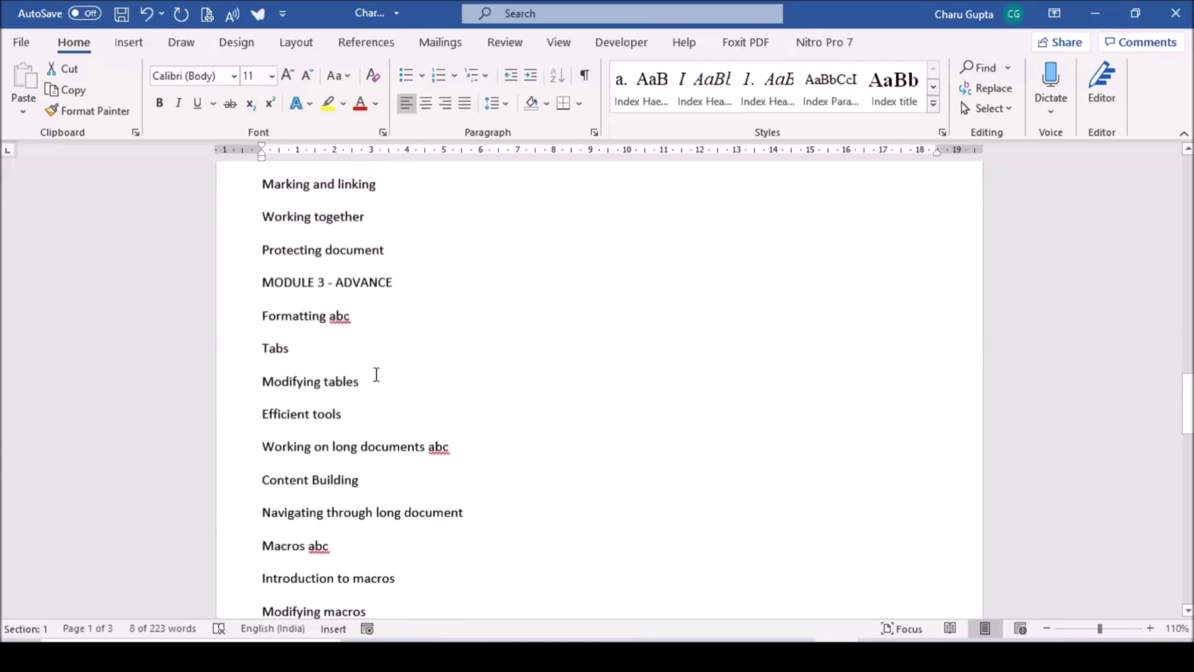
pyautogui.click(226, 291)
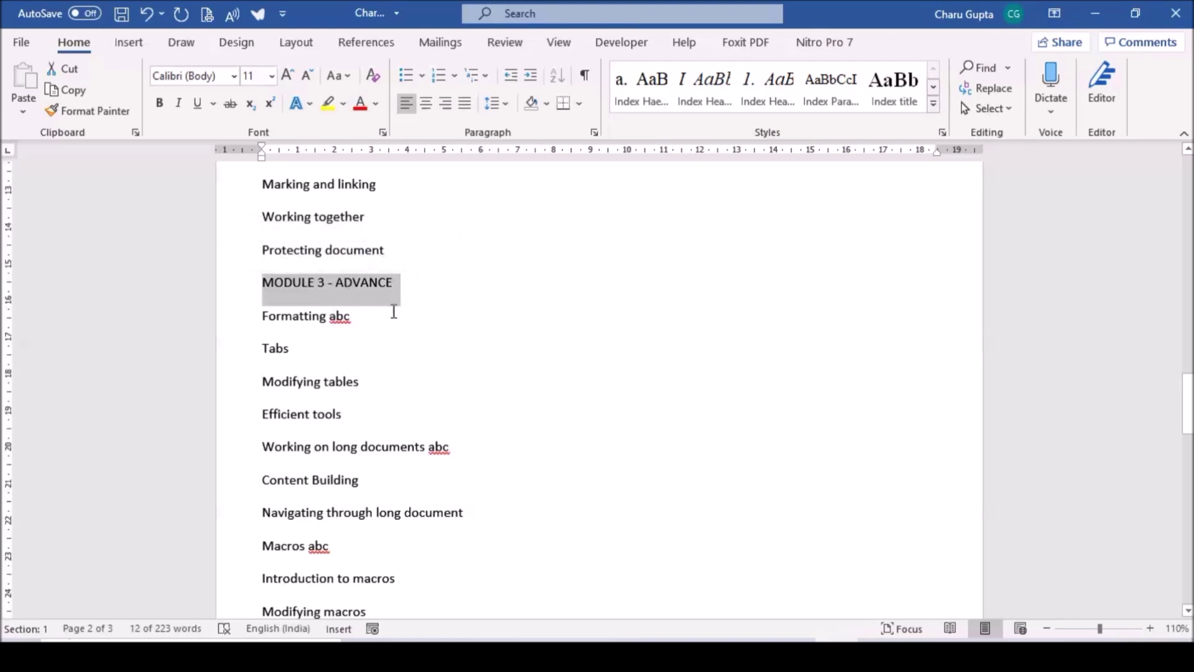
# Apply Index Heading 1 so the modules become italic headings numbered I, II and III, then deselect.
pyautogui.click(688, 86)
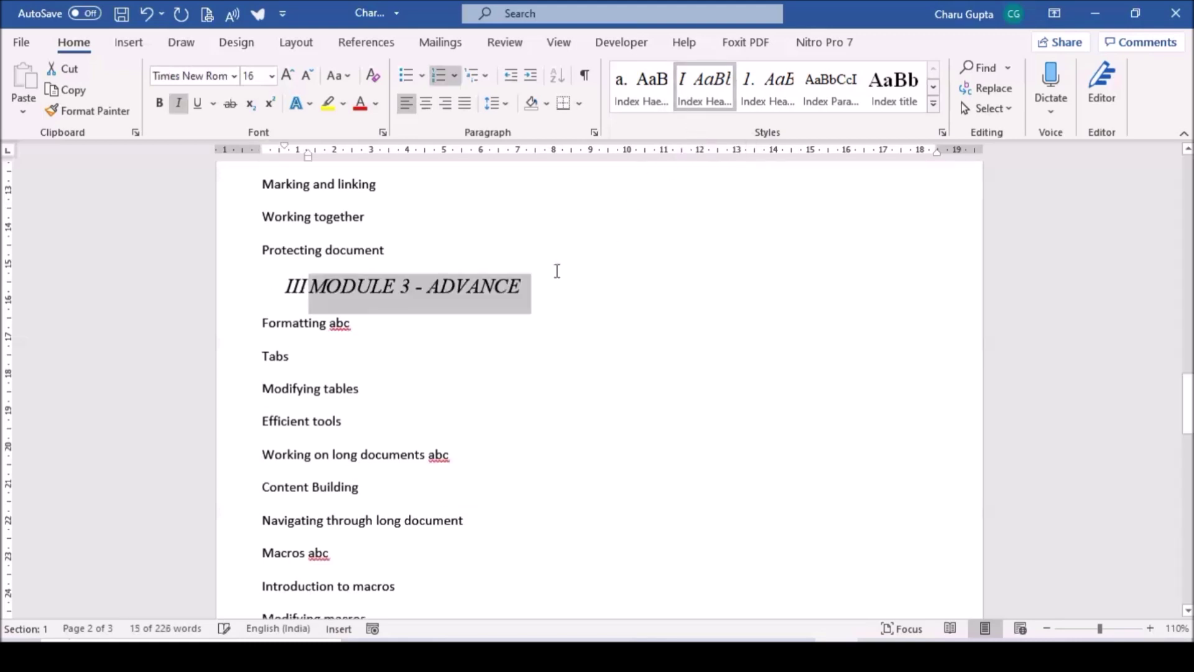
pyautogui.scroll(4, 560, 423)
pyautogui.scroll(5, 569, 441)
pyautogui.scroll(5, 570, 445)
pyautogui.scroll(3, 572, 448)
pyautogui.scroll(2, 576, 453)
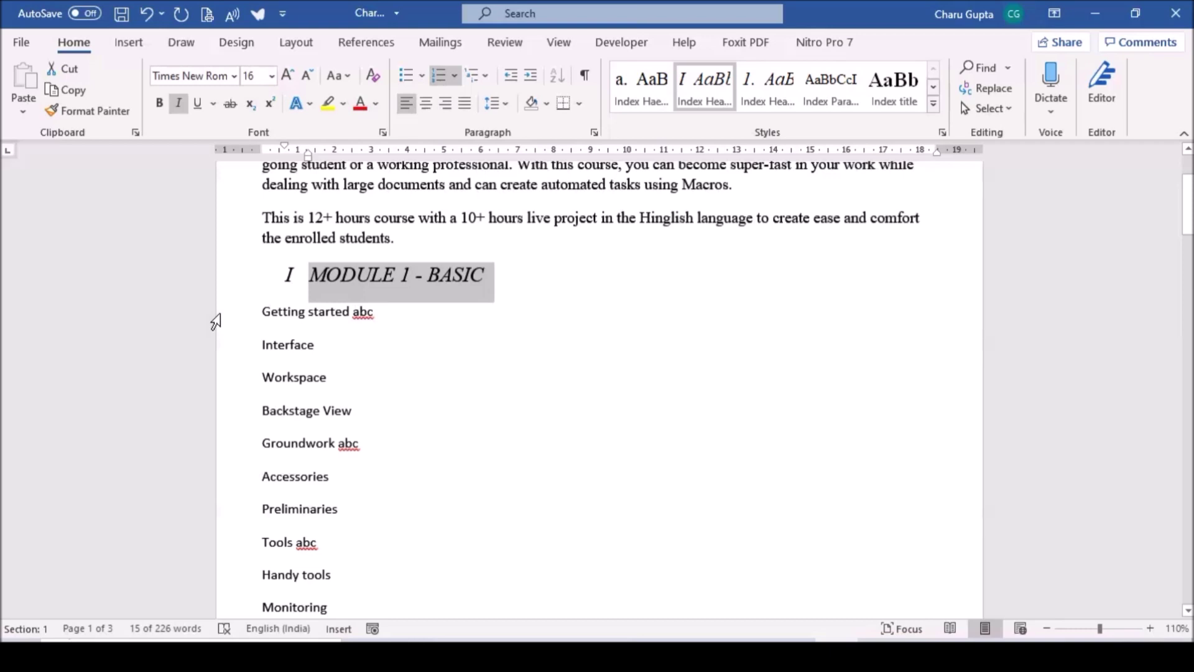
pyautogui.press('Down')
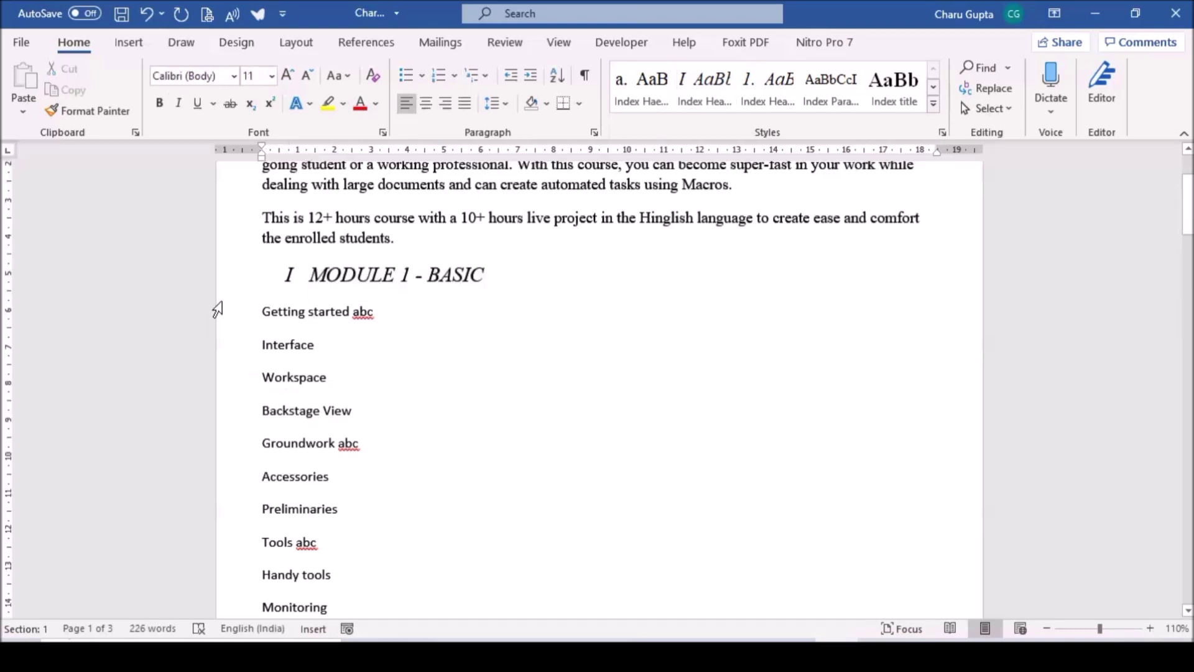
# Select the Getting started, Groundwork, Tools and Formatting 'abc' topic lines.
pyautogui.click(241, 325)
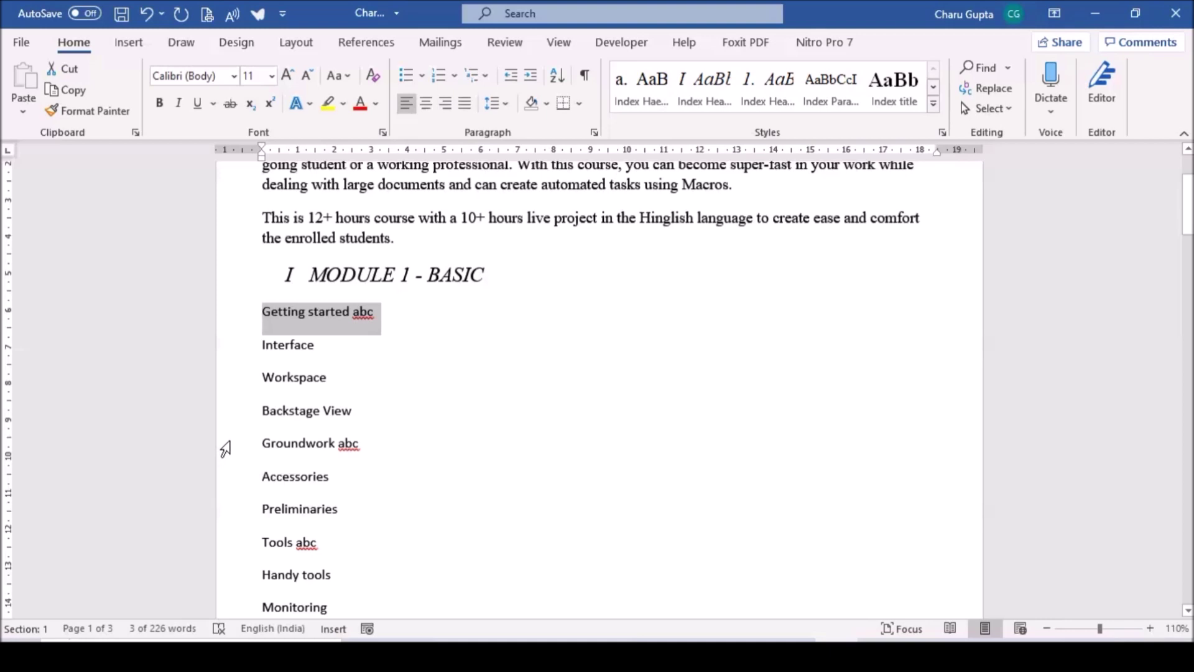
pyautogui.keyDown('ctrl'); pyautogui.click(225, 450); pyautogui.keyUp('ctrl')
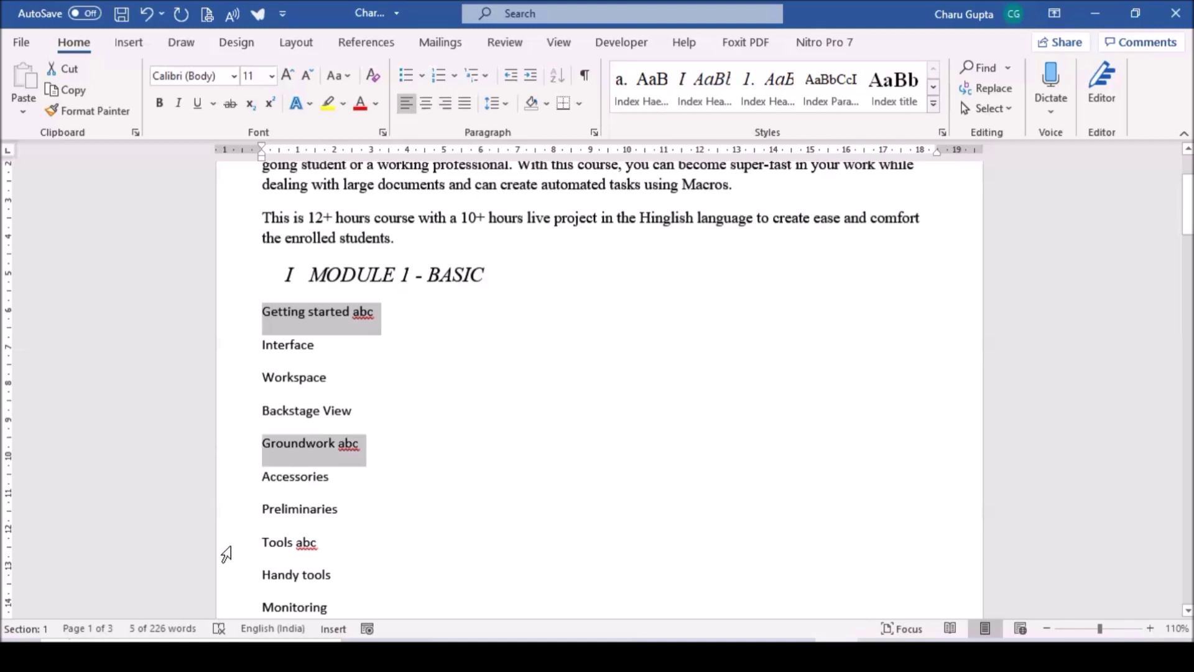
pyautogui.keyDown('ctrl'); pyautogui.click(227, 551); pyautogui.keyUp('ctrl')
pyautogui.scroll(-2, 224, 516)
pyautogui.scroll(-1, 221, 486)
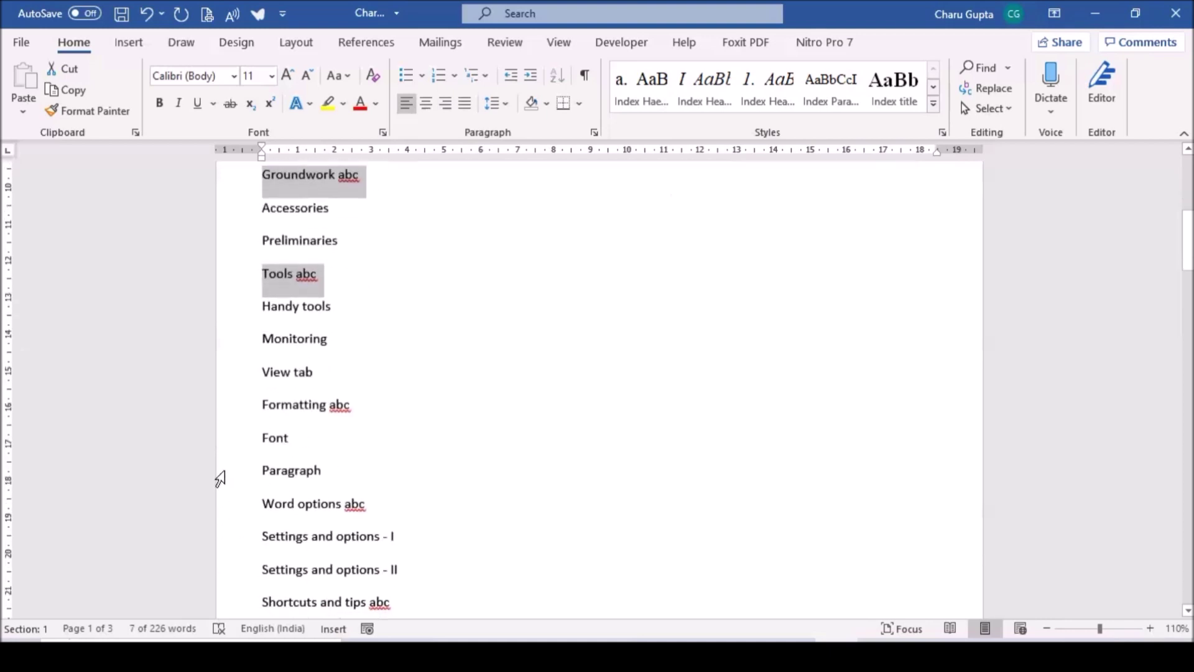
pyautogui.keyDown('ctrl'); pyautogui.click(219, 410); pyautogui.keyUp('ctrl')
pyautogui.keyDown('ctrl'); pyautogui.scroll(2, 219, 410); pyautogui.keyUp('ctrl')
pyautogui.scroll(-2, 178, 459)
pyautogui.scroll(-1, 179, 443)
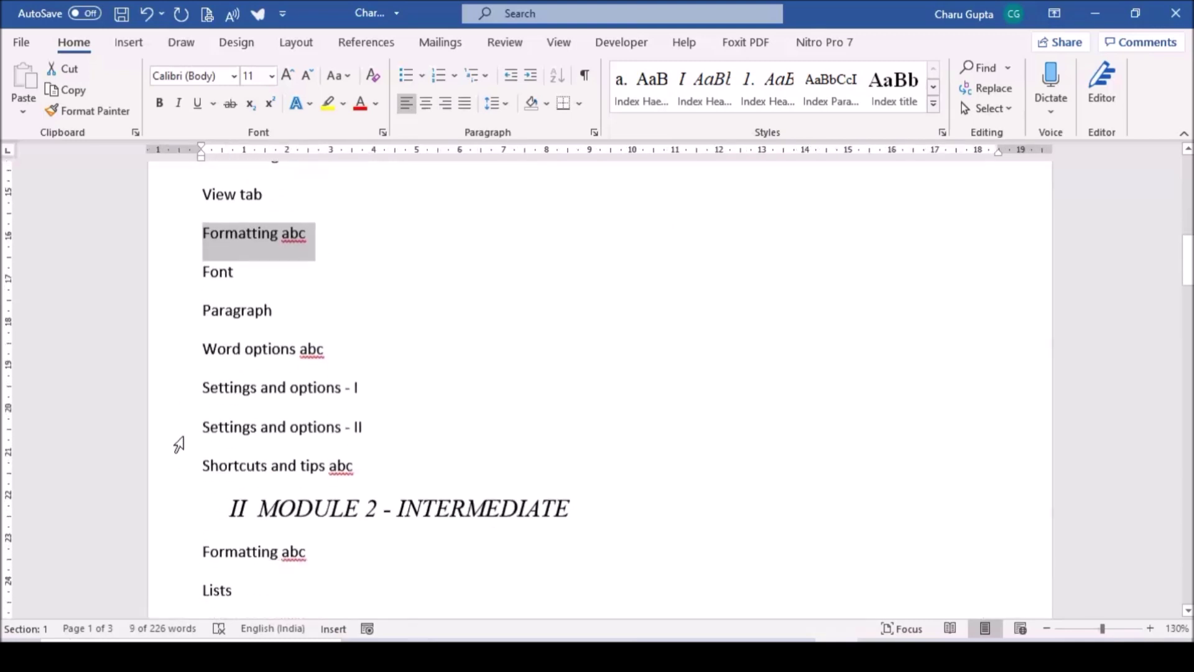
# Add Word options and the remaining 'abc' topic lines through Templates to the selection.
pyautogui.keyDown('ctrl'); pyautogui.click(182, 360); pyautogui.keyUp('ctrl')
pyautogui.keyDown('ctrl'); pyautogui.click(181, 552); pyautogui.keyUp('ctrl')
pyautogui.scroll(-5, 182, 484)
pyautogui.keyDown('ctrl'); pyautogui.click(181, 526); pyautogui.keyUp('ctrl')
pyautogui.scroll(-5, 165, 451)
pyautogui.keyDown('ctrl'); pyautogui.click(203, 472); pyautogui.keyUp('ctrl')
pyautogui.keyDown('ctrl'); pyautogui.click(166, 471); pyautogui.keyUp('ctrl')
pyautogui.scroll(-5, 167, 439)
pyautogui.keyDown('ctrl'); pyautogui.click(166, 427); pyautogui.keyUp('ctrl')
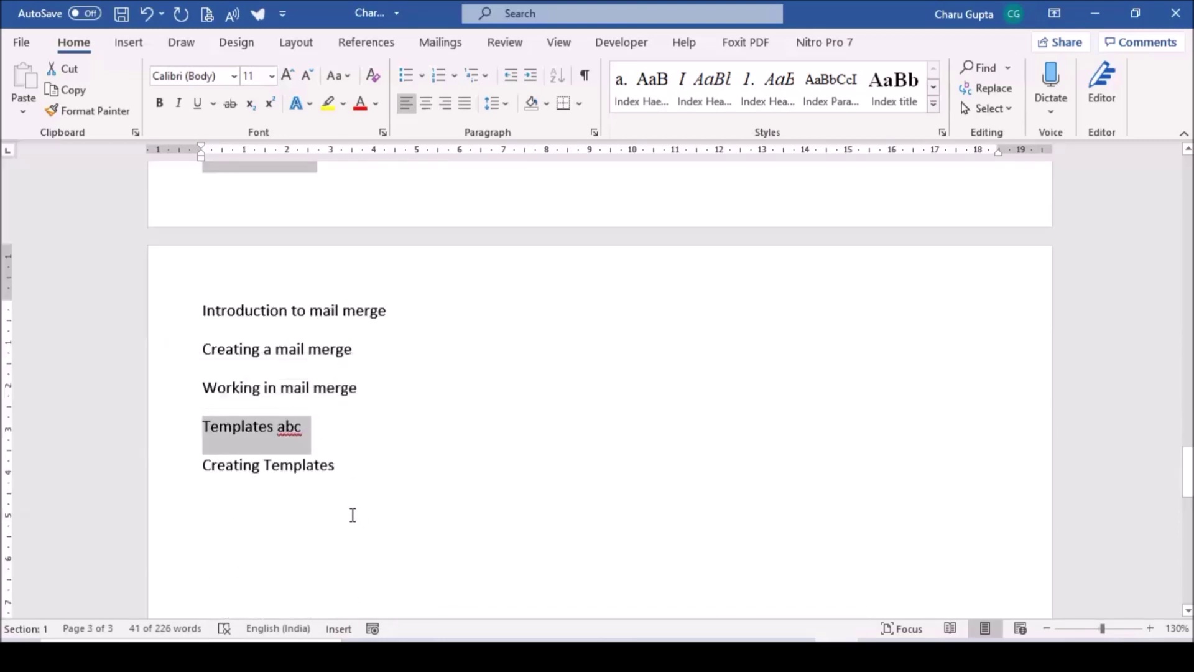
pyautogui.scroll(5, 348, 516)
pyautogui.scroll(5, 342, 513)
pyautogui.scroll(5, 355, 522)
pyautogui.scroll(5, 372, 533)
pyautogui.scroll(5, 373, 535)
pyautogui.scroll(5, 370, 537)
pyautogui.scroll(5, 367, 578)
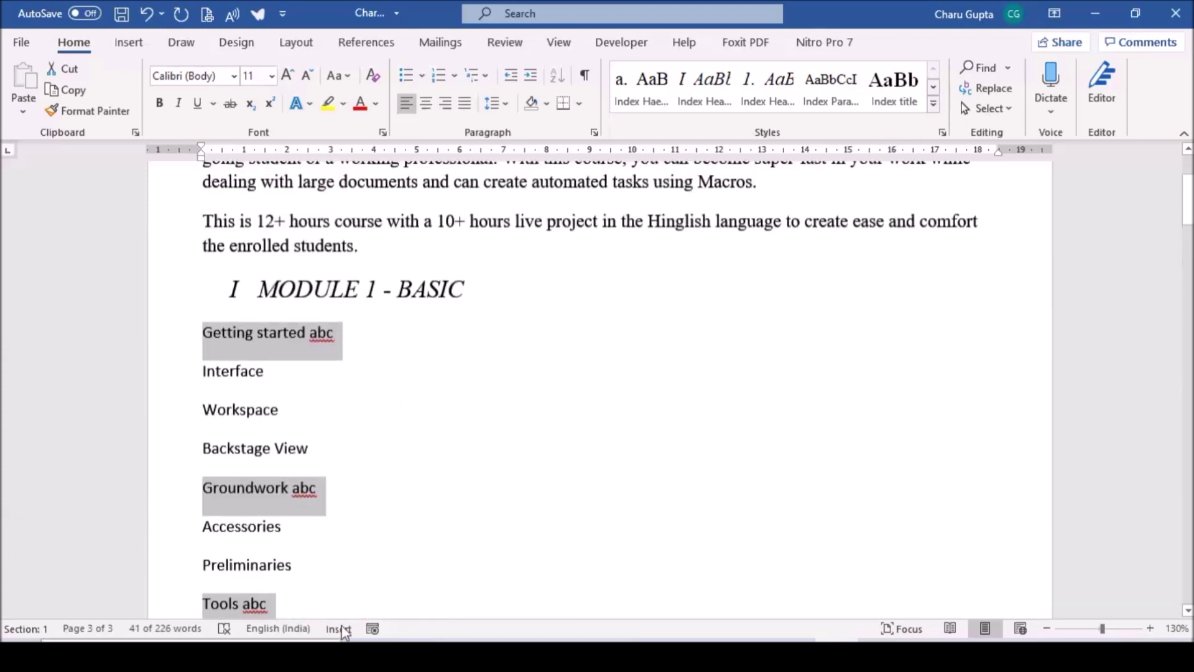
# Apply Index Heading 2 so the topics are numbered 1 through 15, then deselect.
pyautogui.click(759, 92)
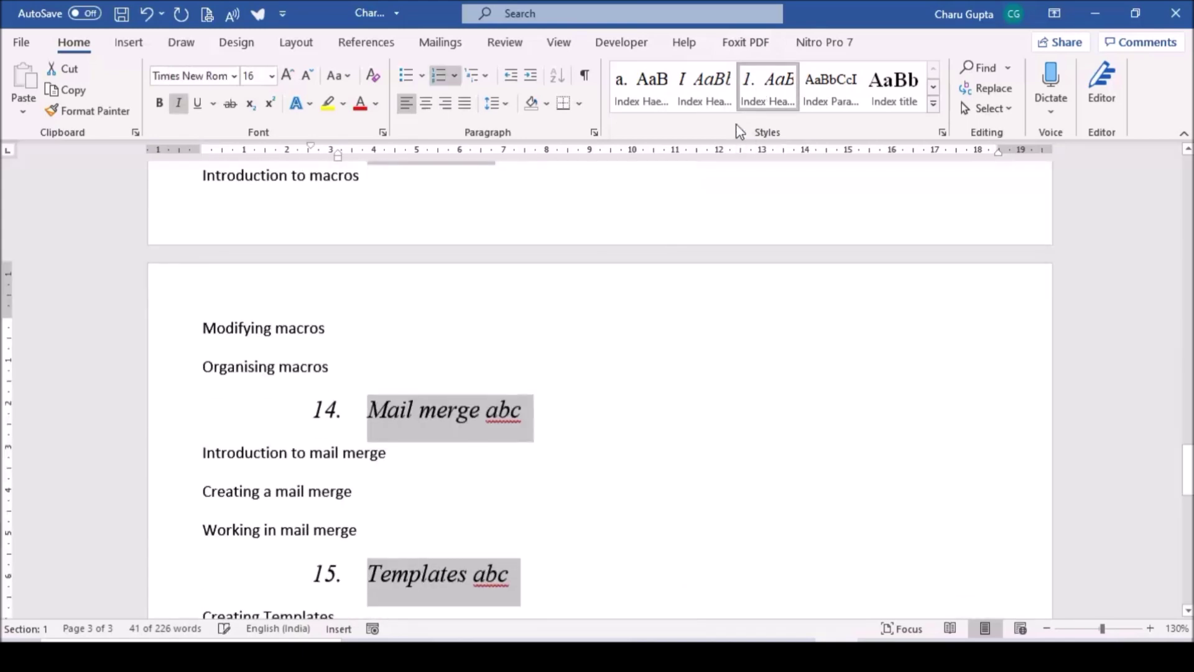
pyautogui.scroll(5, 481, 480)
pyautogui.scroll(5, 480, 479)
pyautogui.scroll(5, 480, 482)
pyautogui.scroll(5, 480, 482)
pyautogui.scroll(10, 461, 468)
pyautogui.click(306, 437)
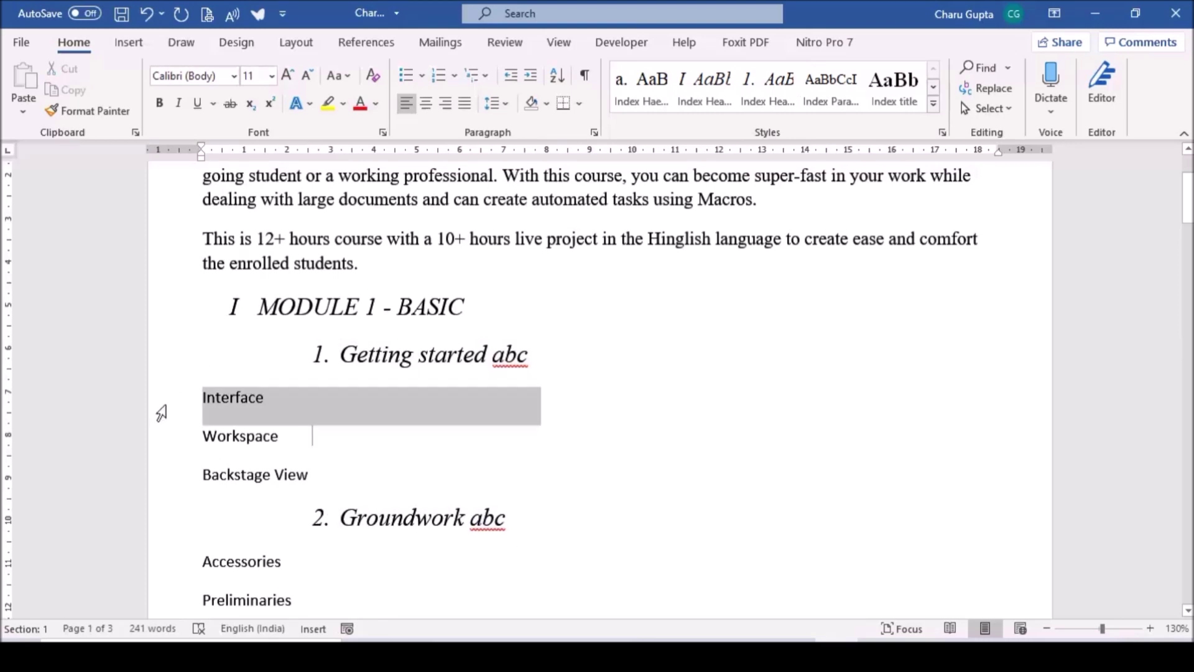
# Select every sub-topic line, from Interface, Accessories and Lists through Themes and beyond.
pyautogui.moveTo(160, 398); pyautogui.dragTo(168, 480)
pyautogui.scroll(-3, 170, 477)
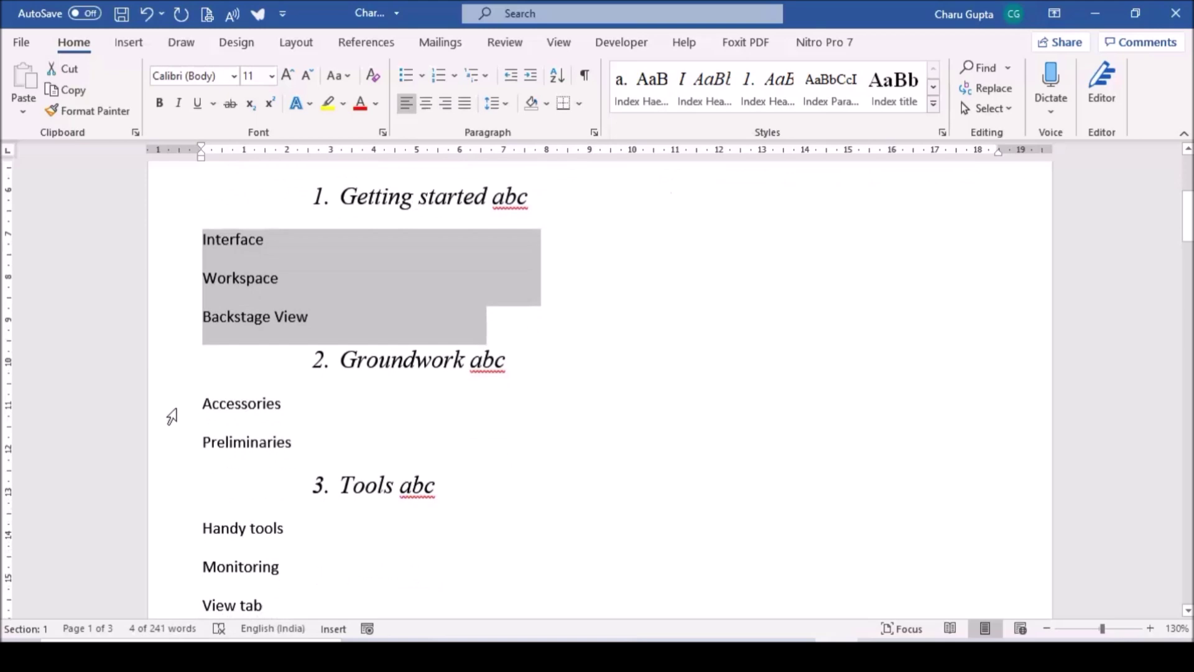
pyautogui.moveTo(168, 404); pyautogui.dragTo(168, 459)
pyautogui.scroll(-5, 173, 387)
pyautogui.moveTo(172, 387); pyautogui.dragTo(165, 479)
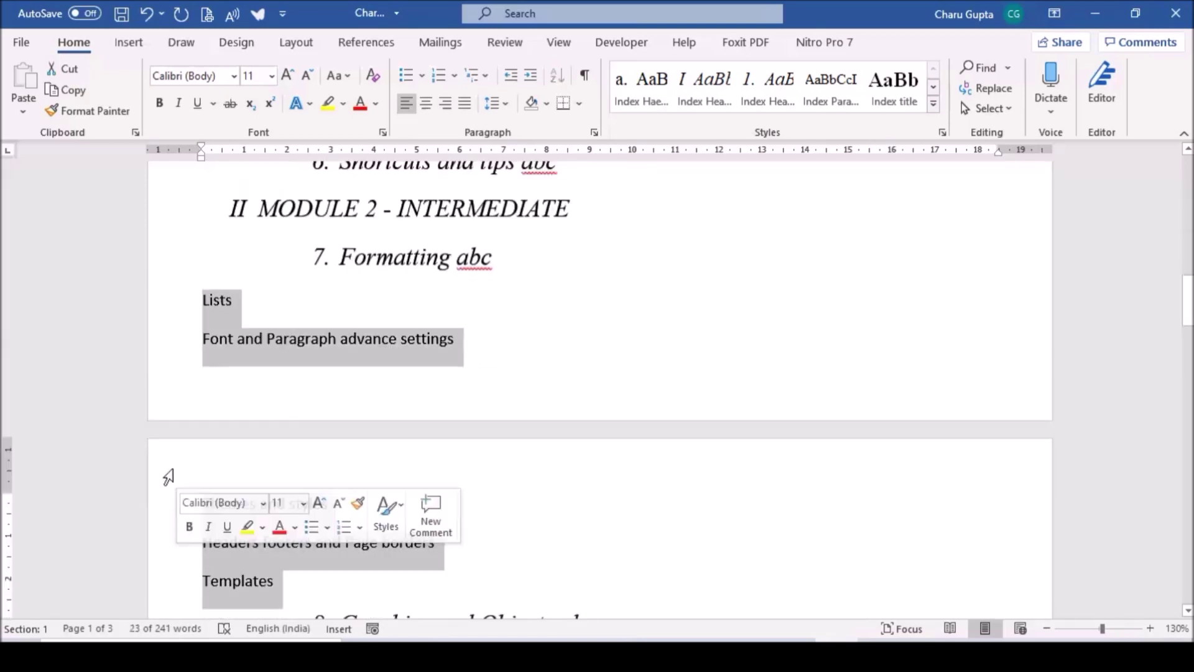
pyautogui.scroll(-10, 166, 374)
pyautogui.scroll(-6, 174, 261)
pyautogui.scroll(-4, 174, 280)
pyautogui.moveTo(174, 301); pyautogui.dragTo(197, 453)
pyautogui.scroll(-4, 187, 374)
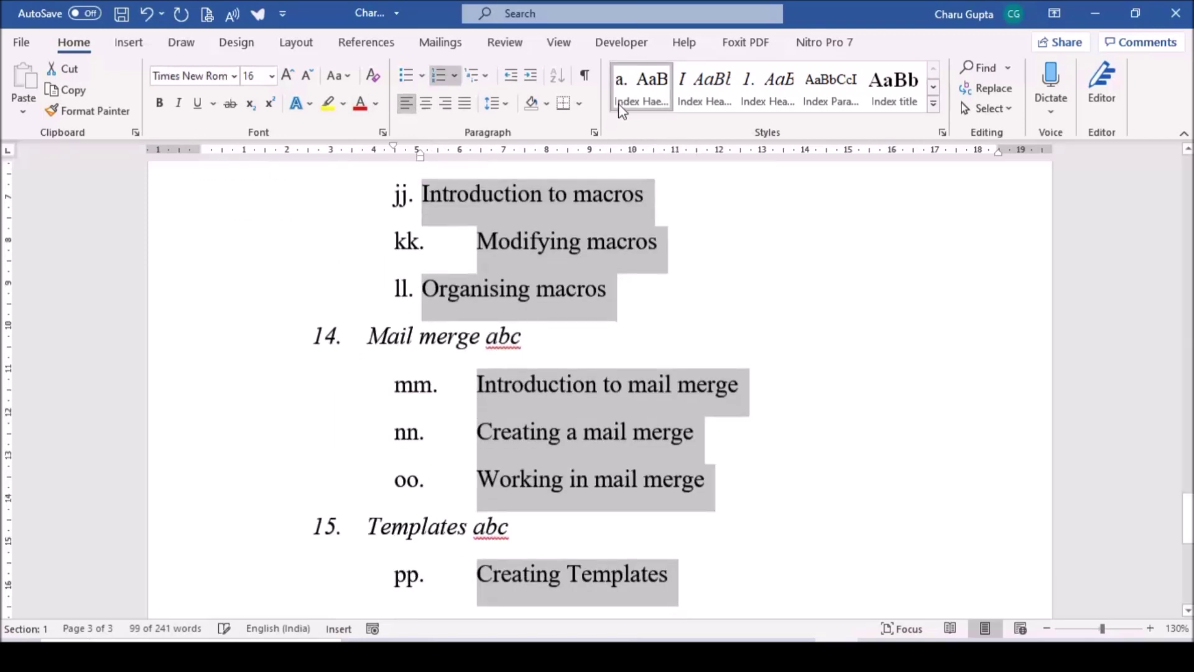
# Deselect the newly lettered a.–pp. sub-items and put the caret in the Getting started heading.
pyautogui.click(567, 349)
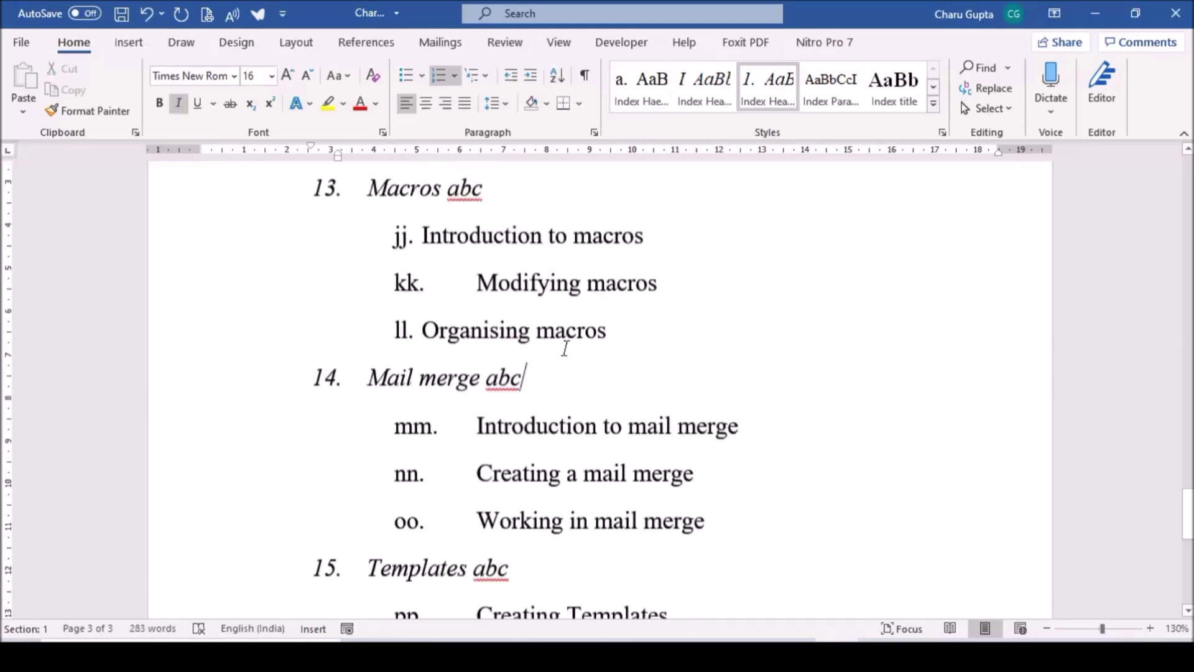
pyautogui.scroll(8, 563, 346)
pyautogui.moveTo(1189, 439); pyautogui.dragTo(1189, 150)
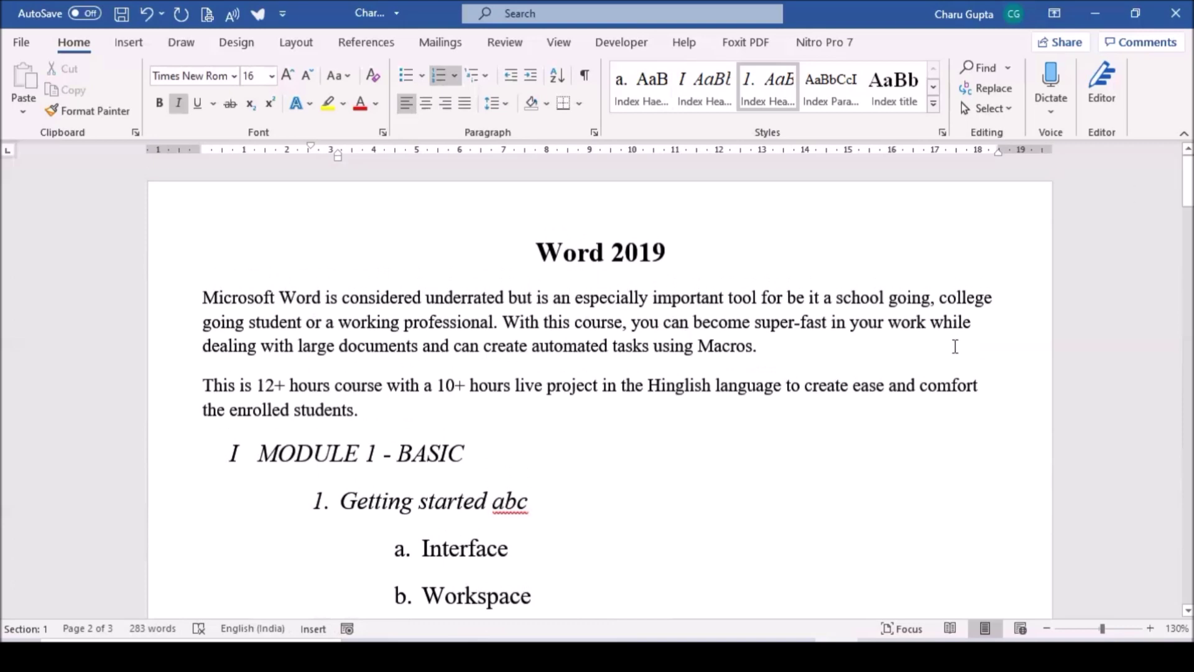
pyautogui.click(421, 500)
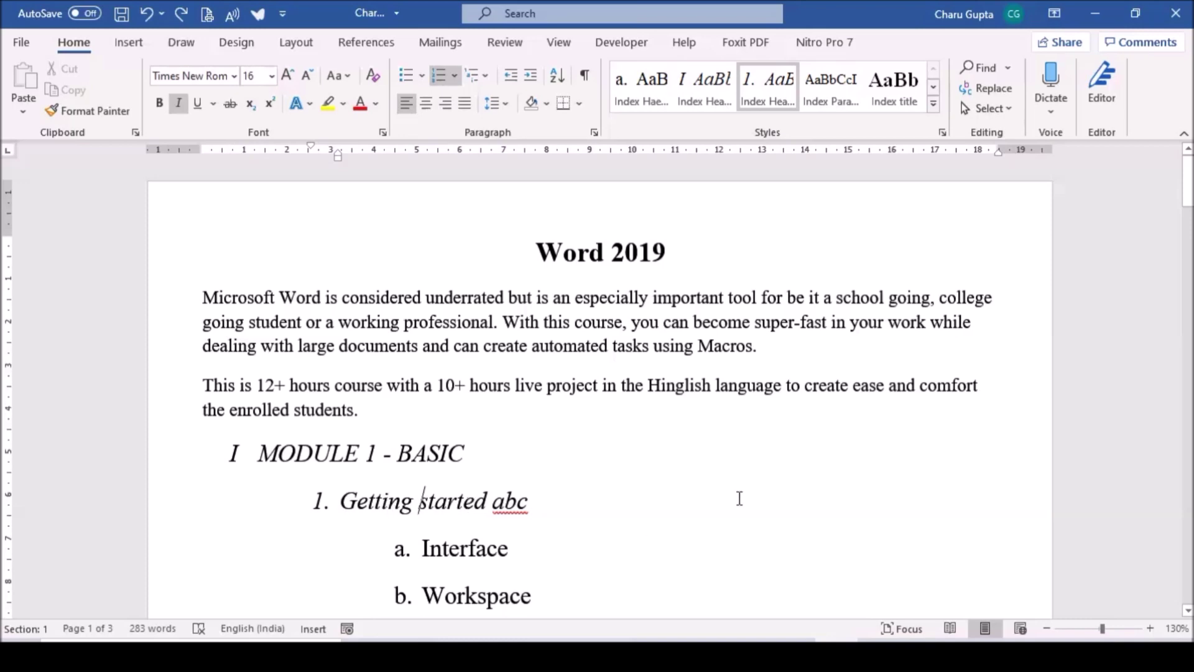
# Change the Index Heading 2 style's font colour to dark orange.
pyautogui.rightClick(773, 97)
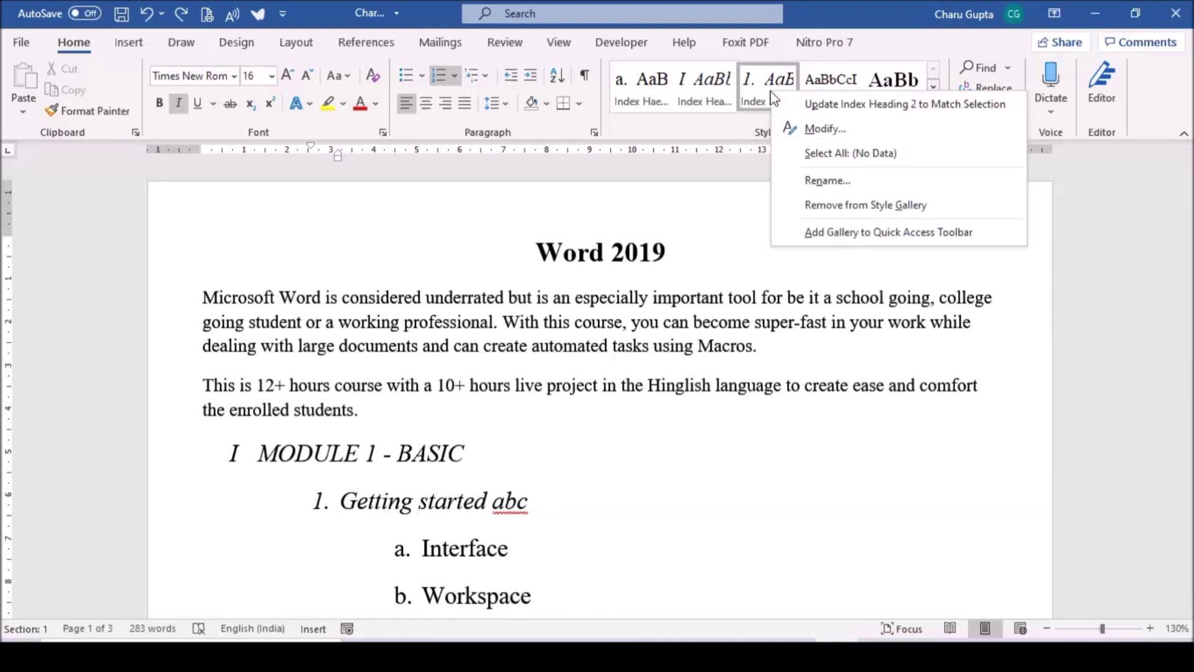
pyautogui.click(822, 131)
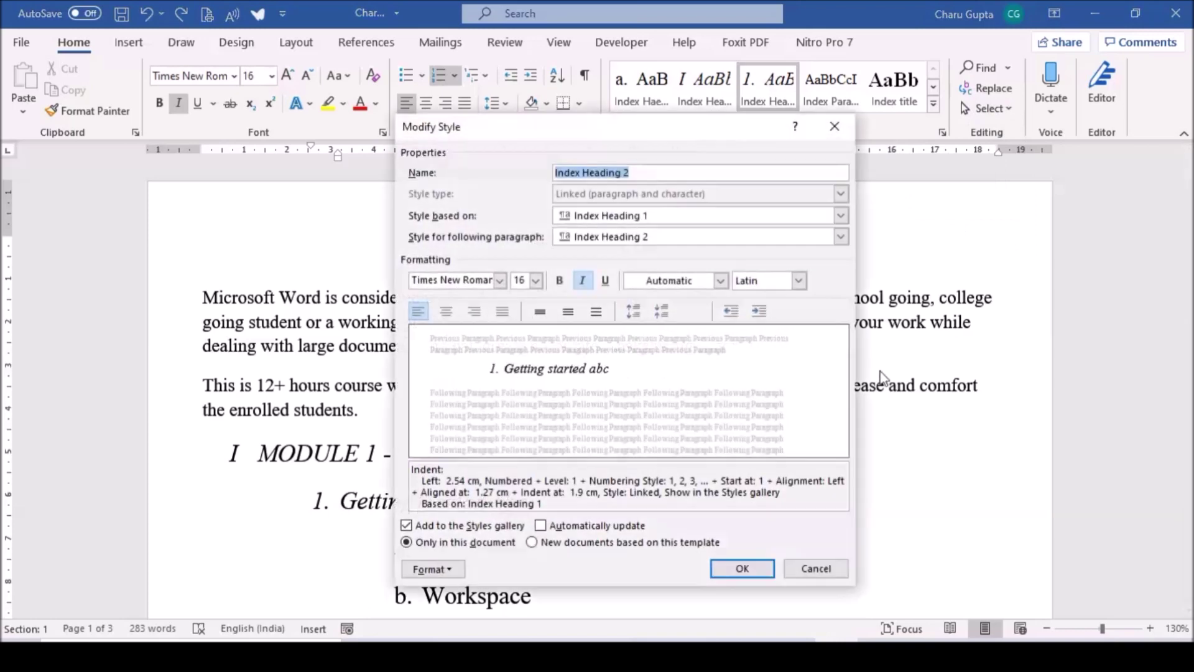
pyautogui.click(721, 282)
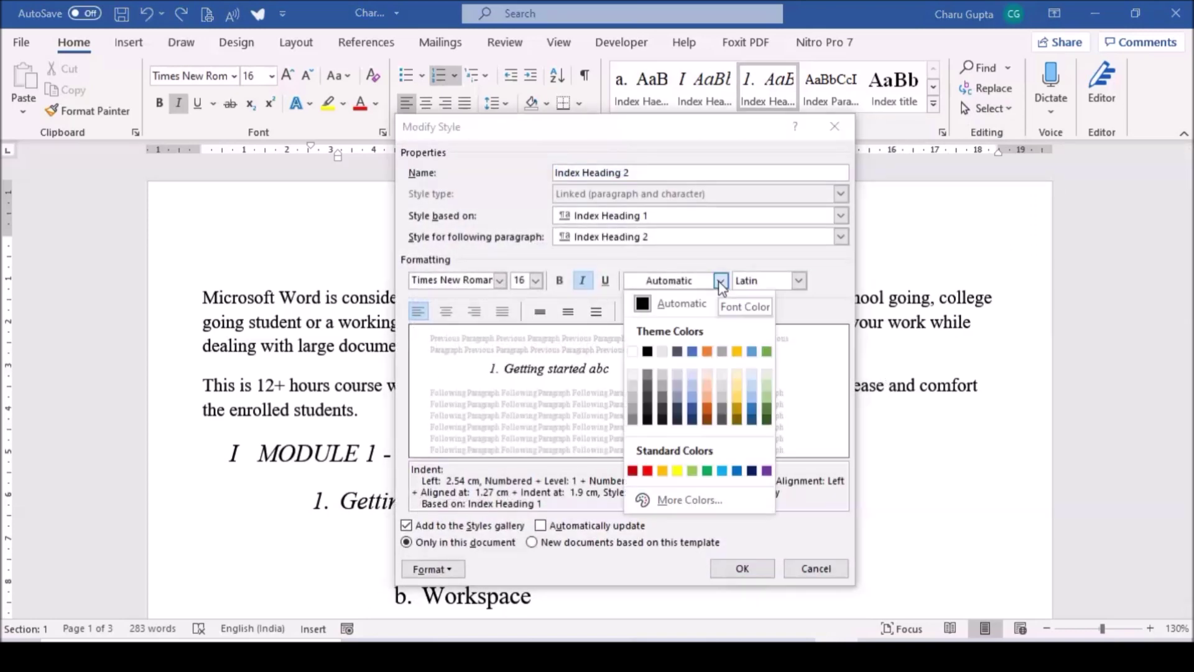
pyautogui.click(707, 421)
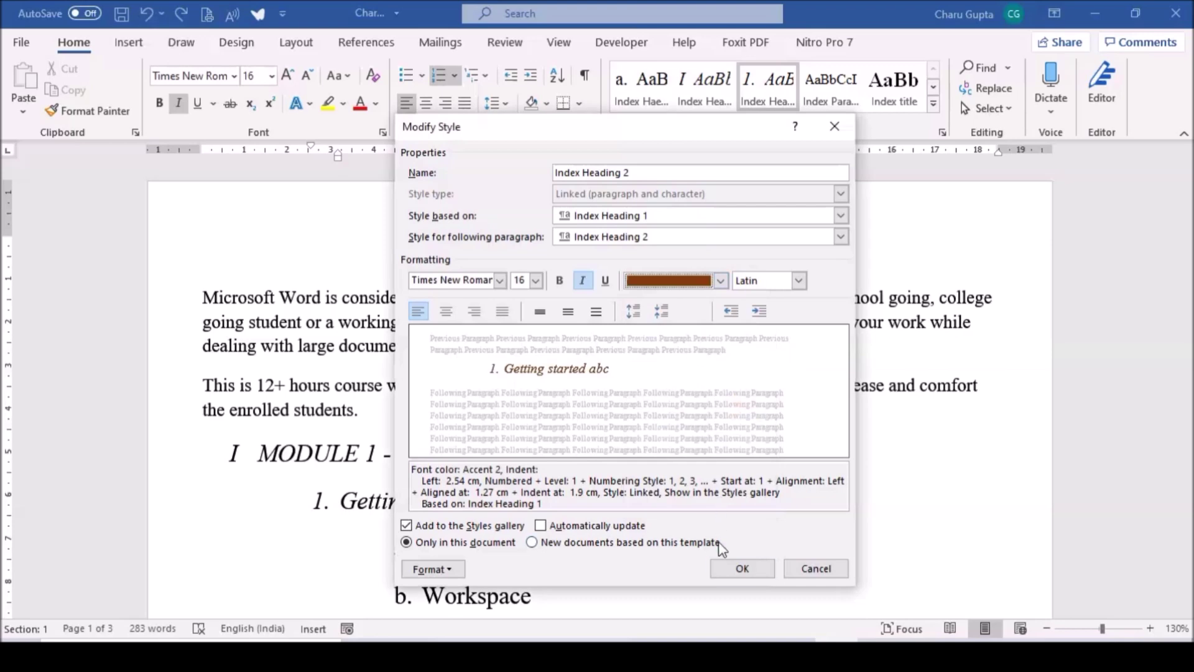
pyautogui.click(732, 568)
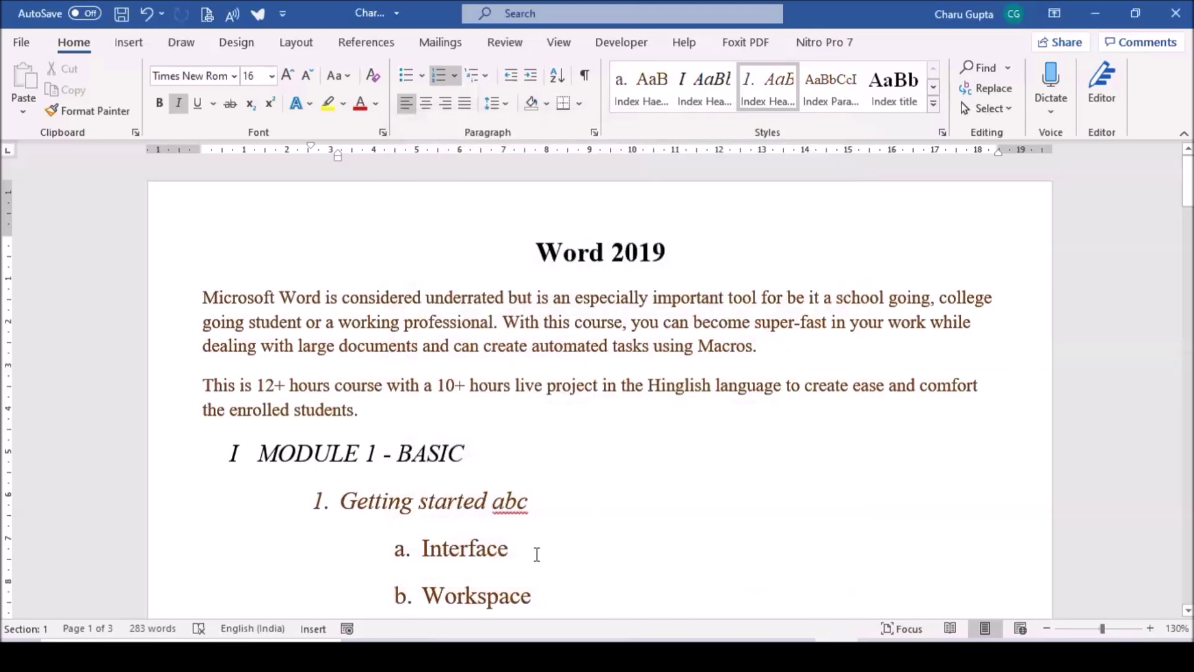
# Make the Index Paragraph style's font colour dark blue.
pyautogui.scroll(-3, 535, 555)
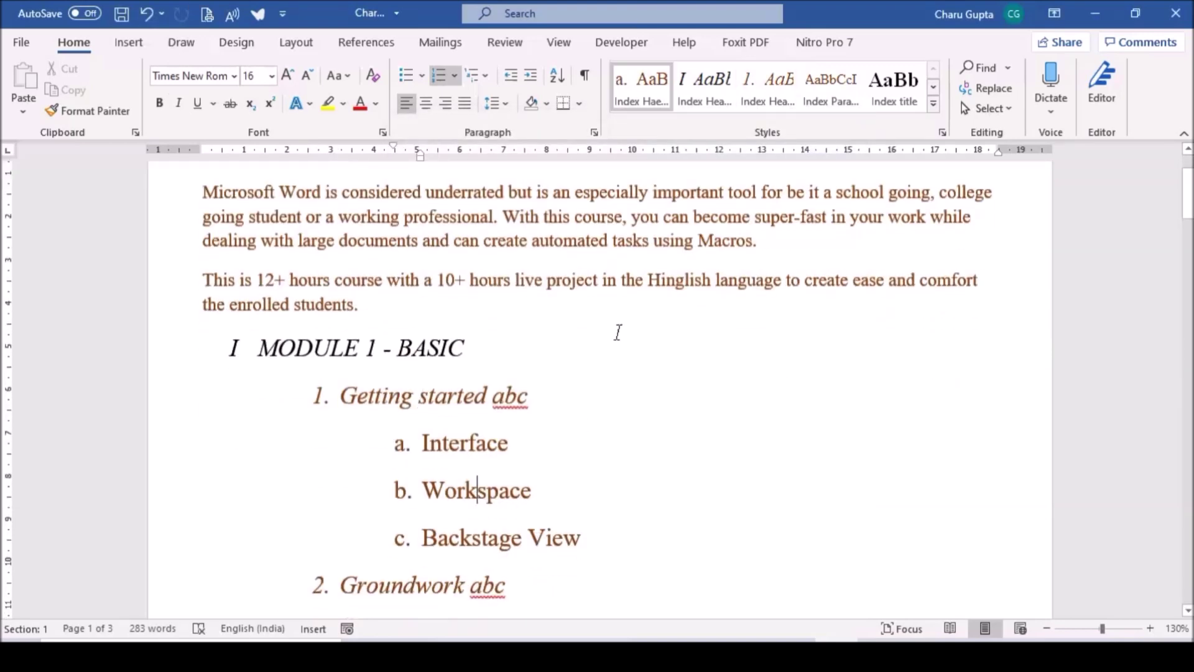
pyautogui.click(612, 244)
pyautogui.click(506, 467)
pyautogui.click(633, 219)
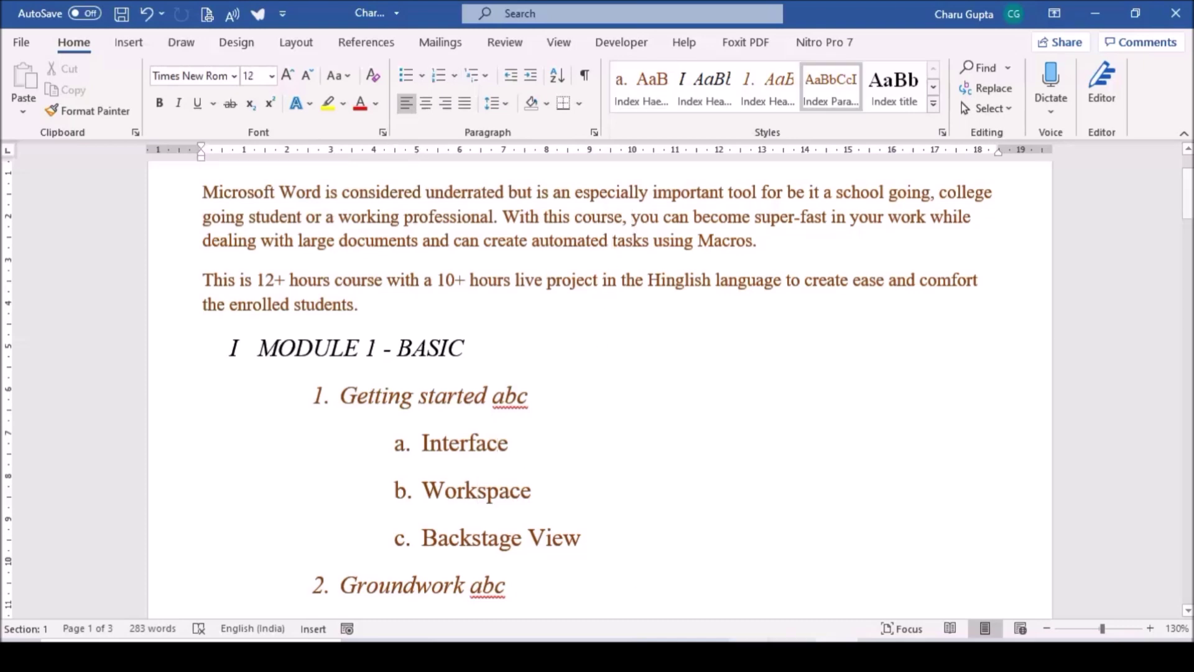
pyautogui.rightClick(831, 90)
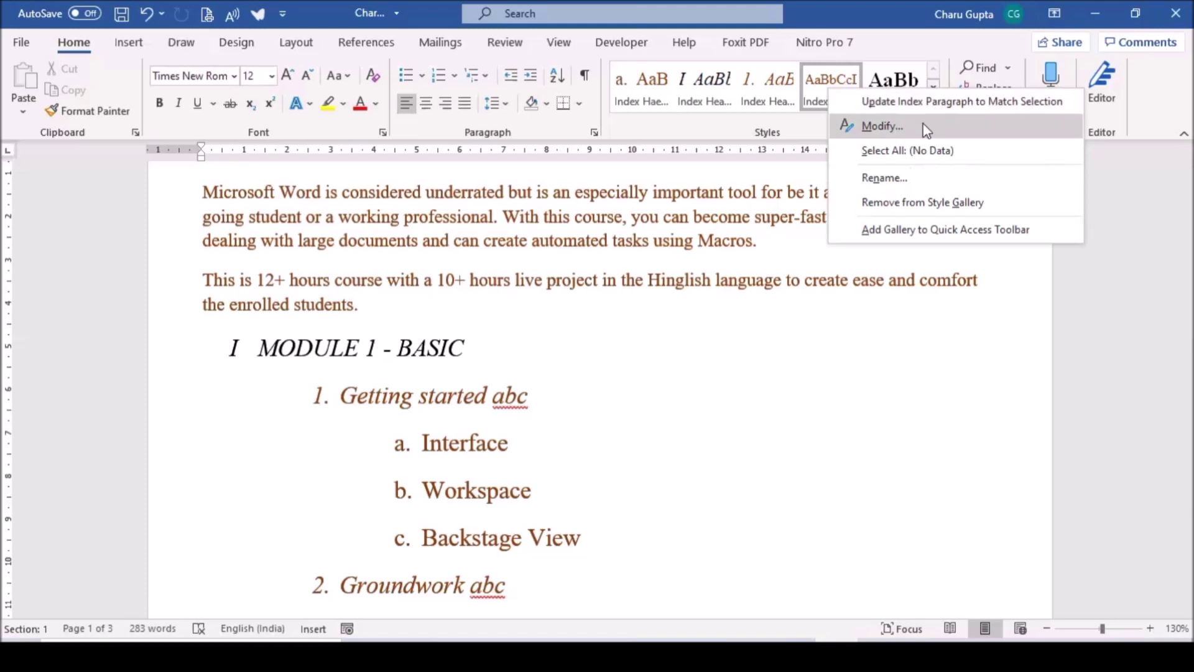
pyautogui.click(882, 126)
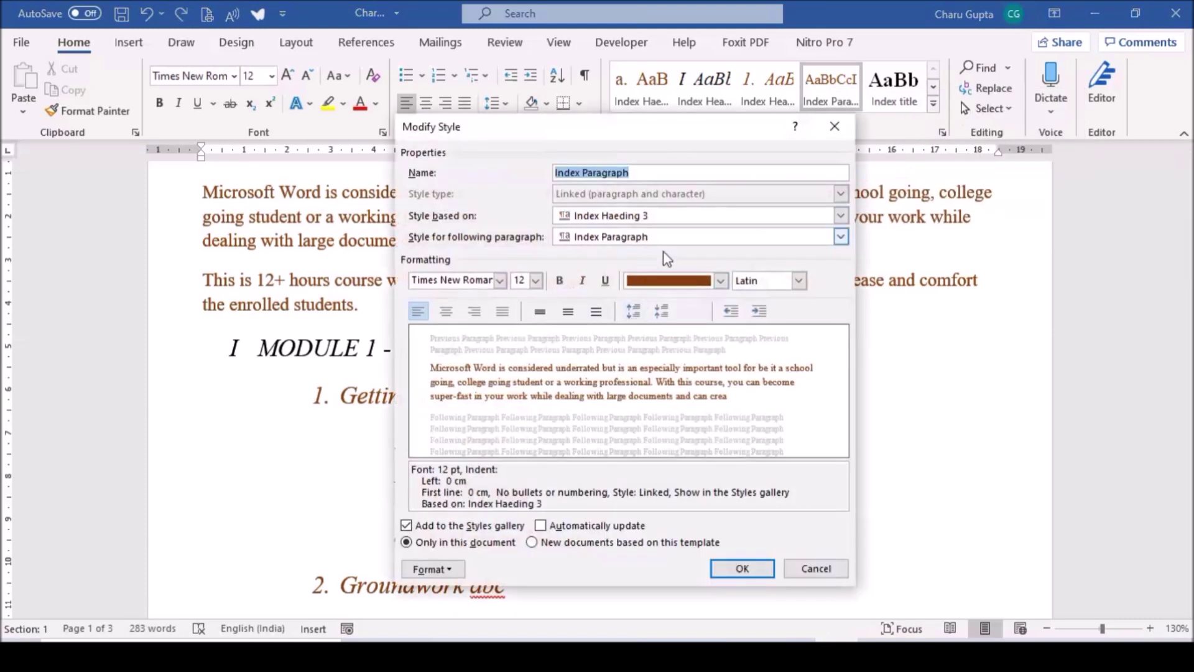
pyautogui.click(720, 280)
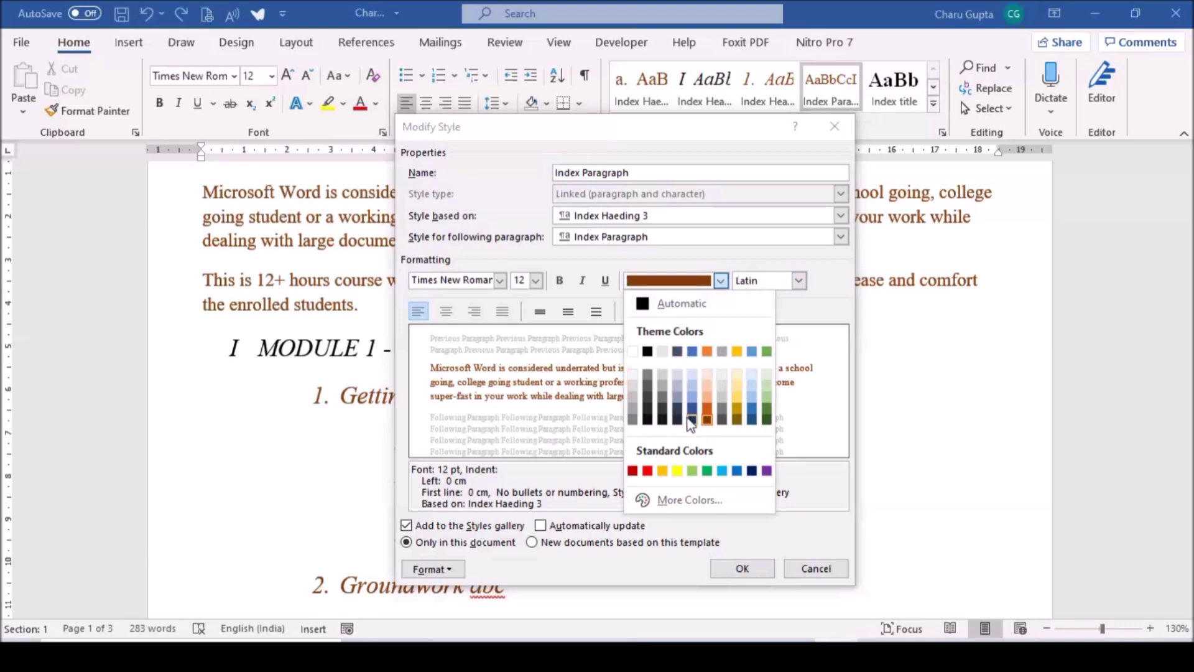
pyautogui.click(689, 419)
pyautogui.click(733, 566)
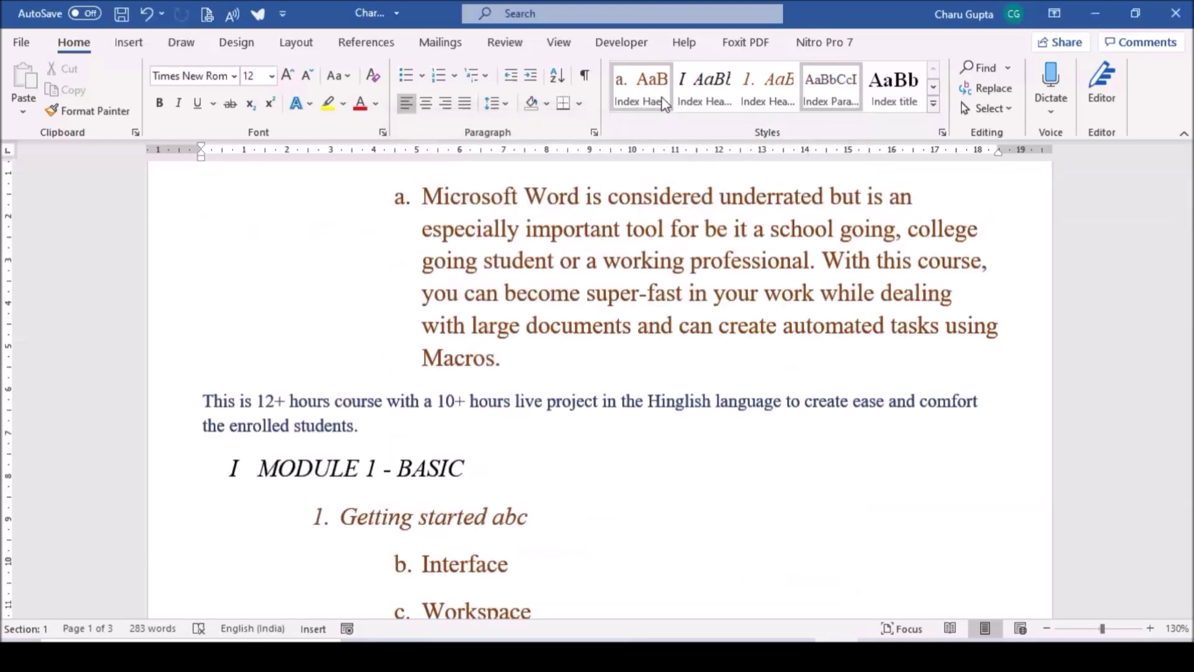
# Recolour the Index Haeding 3 style dark green and review the lettered subtopics.
pyautogui.rightClick(664, 104)
pyautogui.click(744, 135)
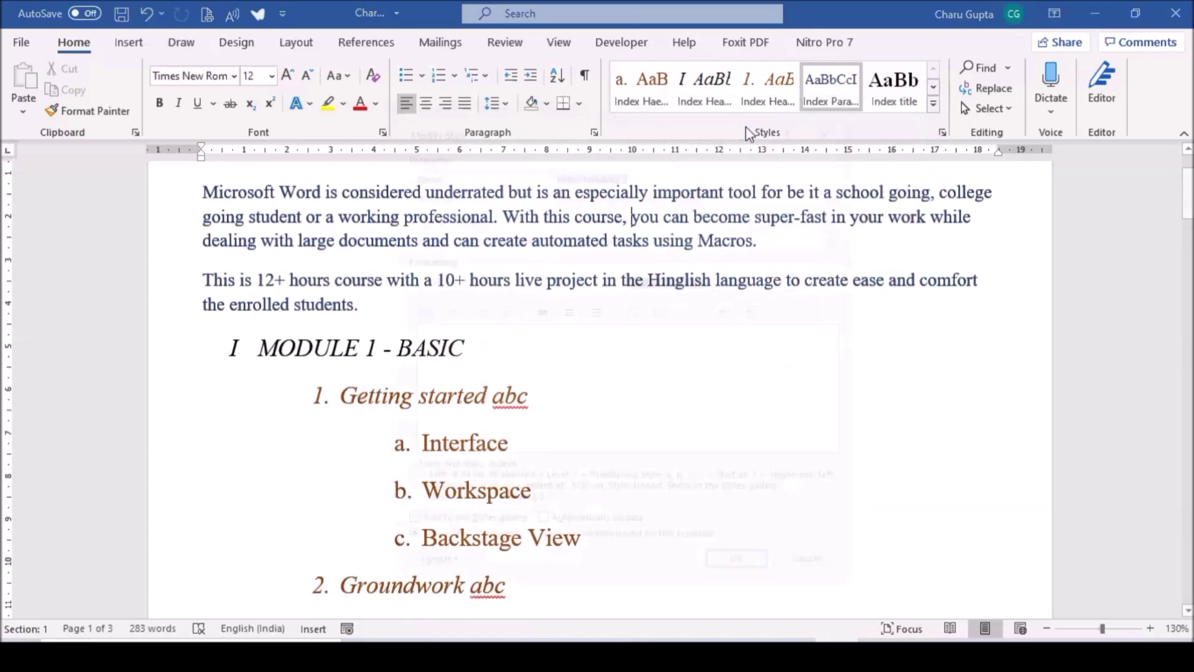
pyautogui.click(721, 280)
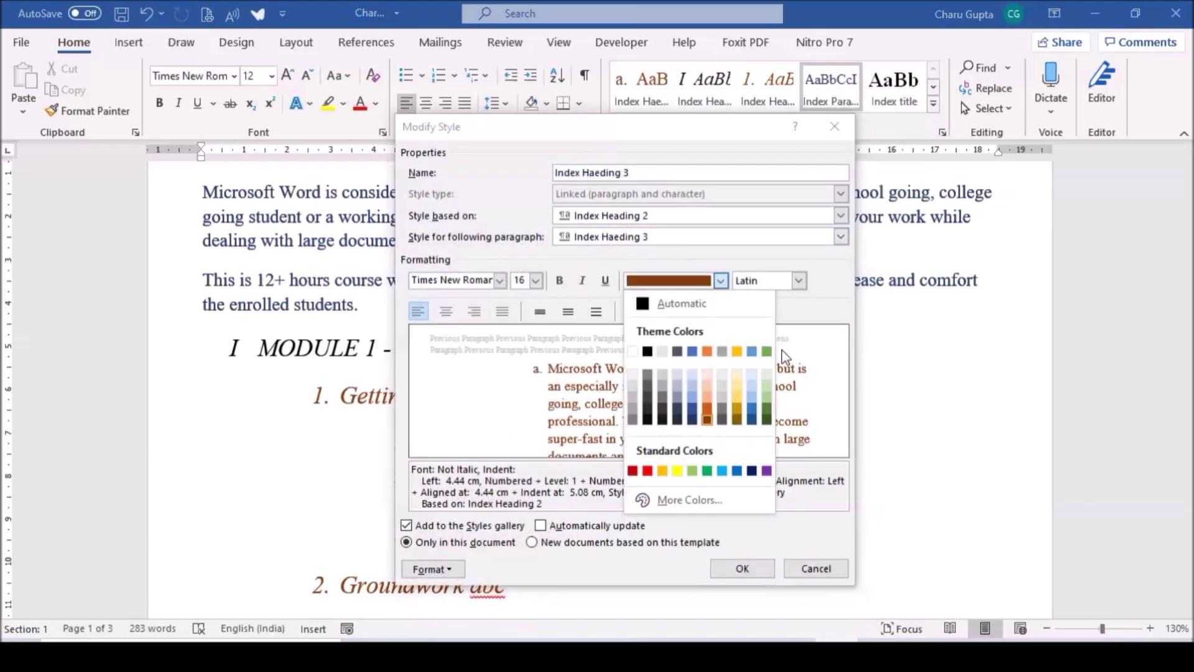
pyautogui.click(753, 421)
pyautogui.click(736, 581)
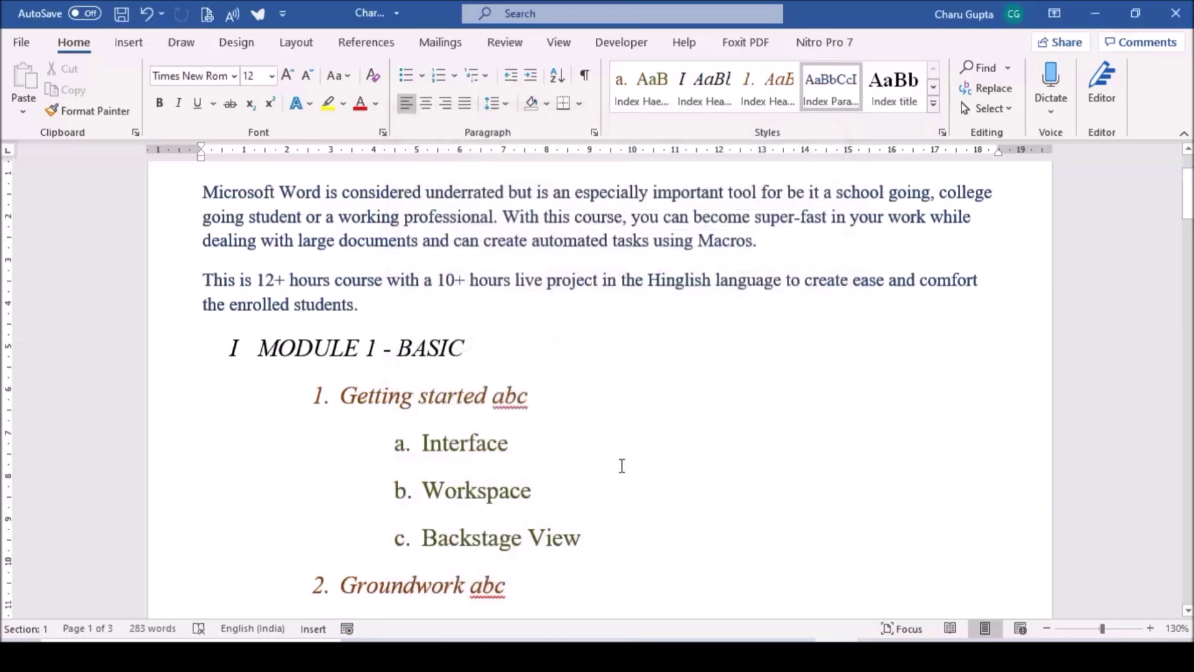
pyautogui.scroll(1, 622, 466)
pyautogui.scroll(-2, 622, 465)
pyautogui.scroll(-3, 622, 466)
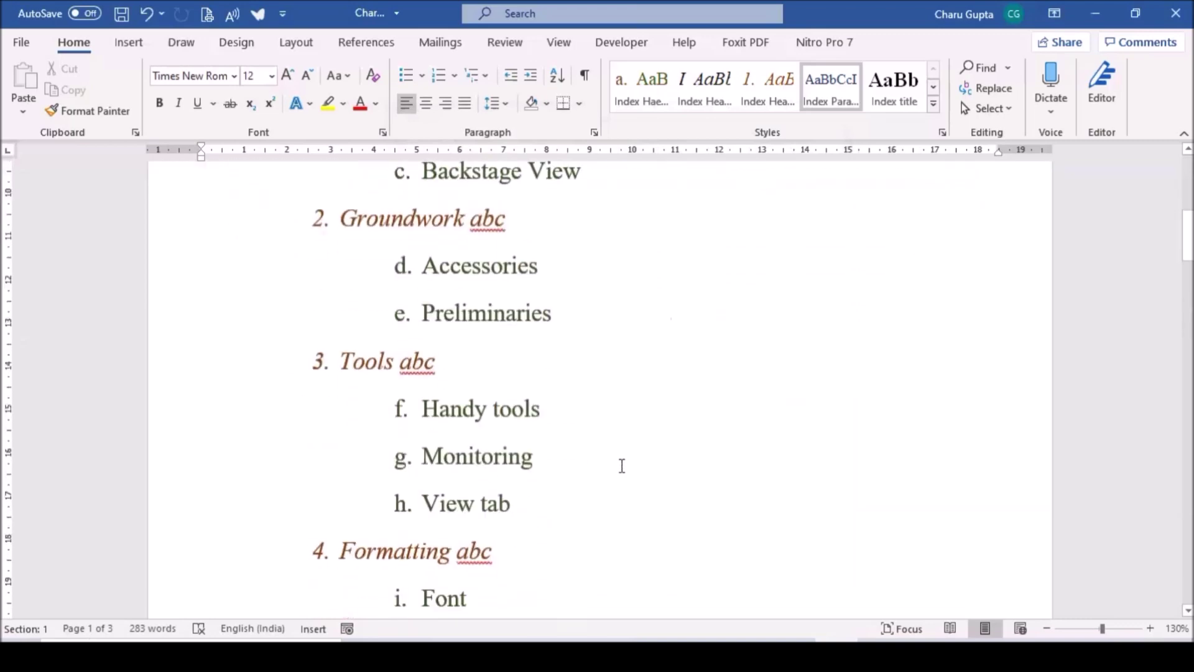
pyautogui.scroll(-3, 622, 466)
pyautogui.scroll(5, 622, 466)
pyautogui.scroll(4, 621, 466)
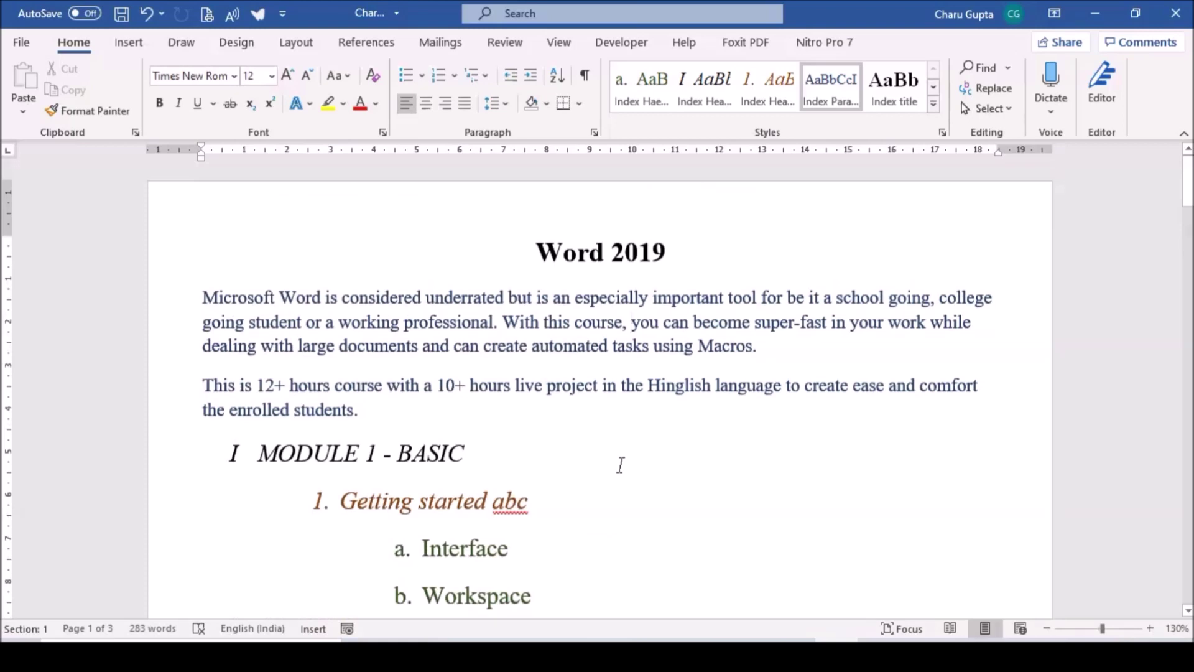
# Scroll through the outline to check the lettered subtopics across all three modules, up to ee. Tabs.
pyautogui.scroll(-4, 621, 466)
pyautogui.scroll(1, 621, 465)
pyautogui.scroll(3, 621, 465)
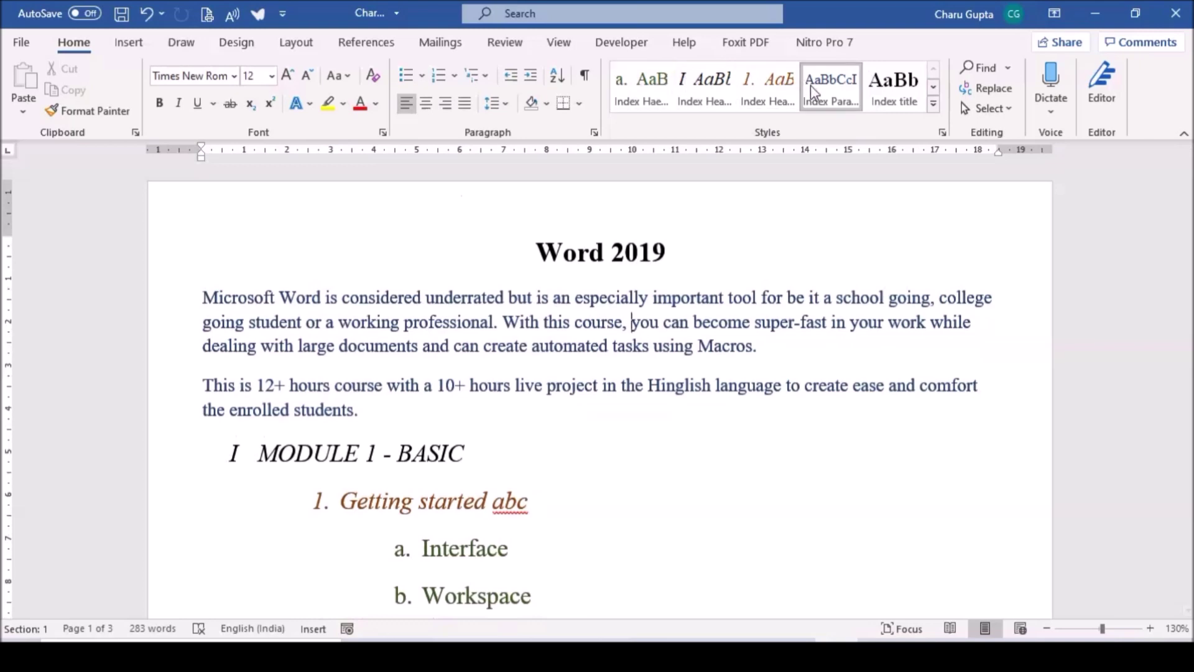
pyautogui.scroll(-3, 724, 386)
pyautogui.scroll(-1, 724, 386)
pyautogui.scroll(-1, 723, 386)
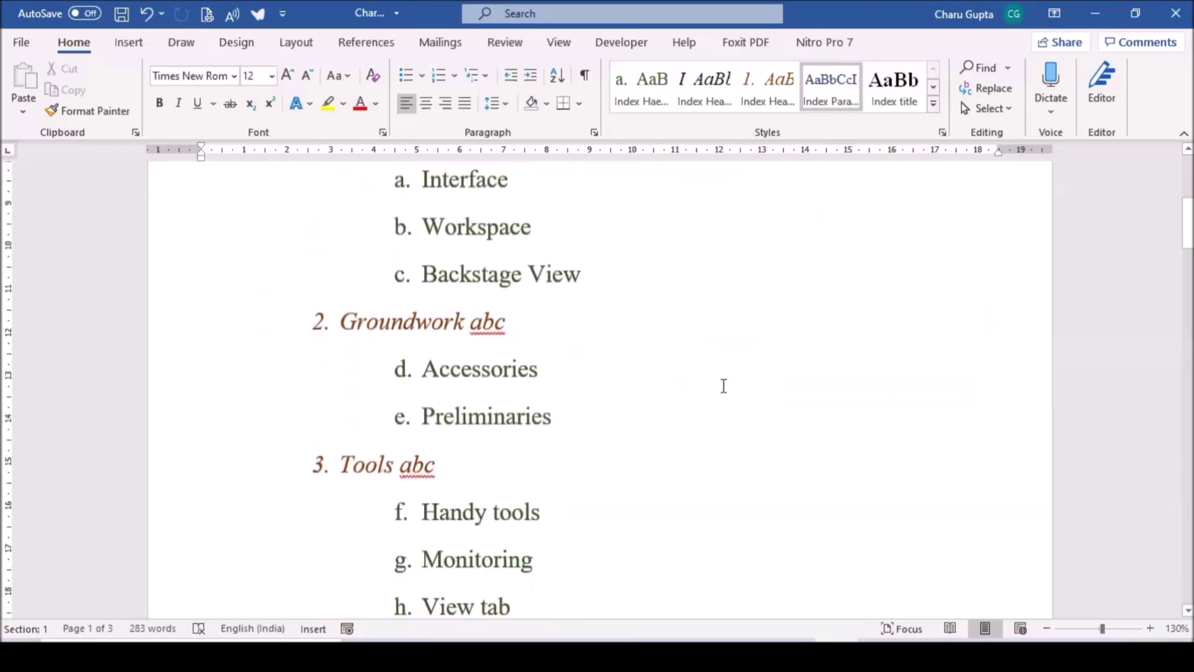
pyautogui.scroll(-2, 723, 386)
pyautogui.scroll(-1, 724, 386)
pyautogui.scroll(-1, 724, 385)
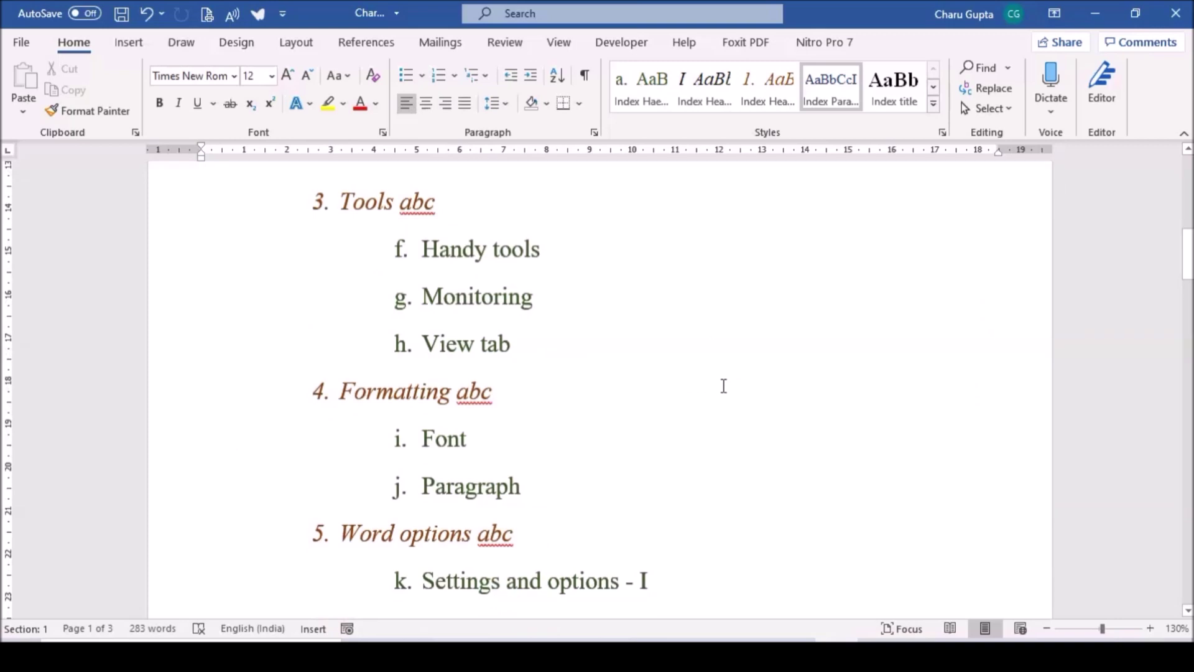
pyautogui.scroll(-3, 724, 386)
pyautogui.scroll(-4, 724, 386)
pyautogui.scroll(-1, 723, 386)
pyautogui.scroll(-3, 724, 386)
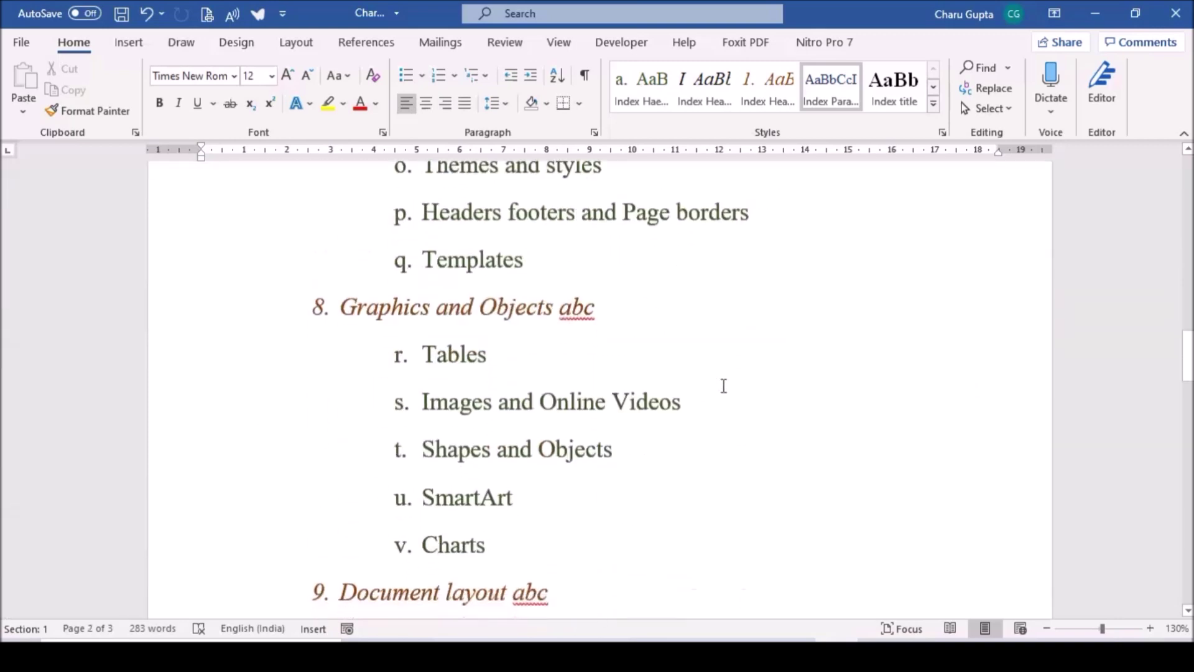
pyautogui.scroll(-3, 724, 386)
pyautogui.scroll(-3, 724, 385)
pyautogui.scroll(-3, 724, 386)
pyautogui.scroll(-2, 723, 386)
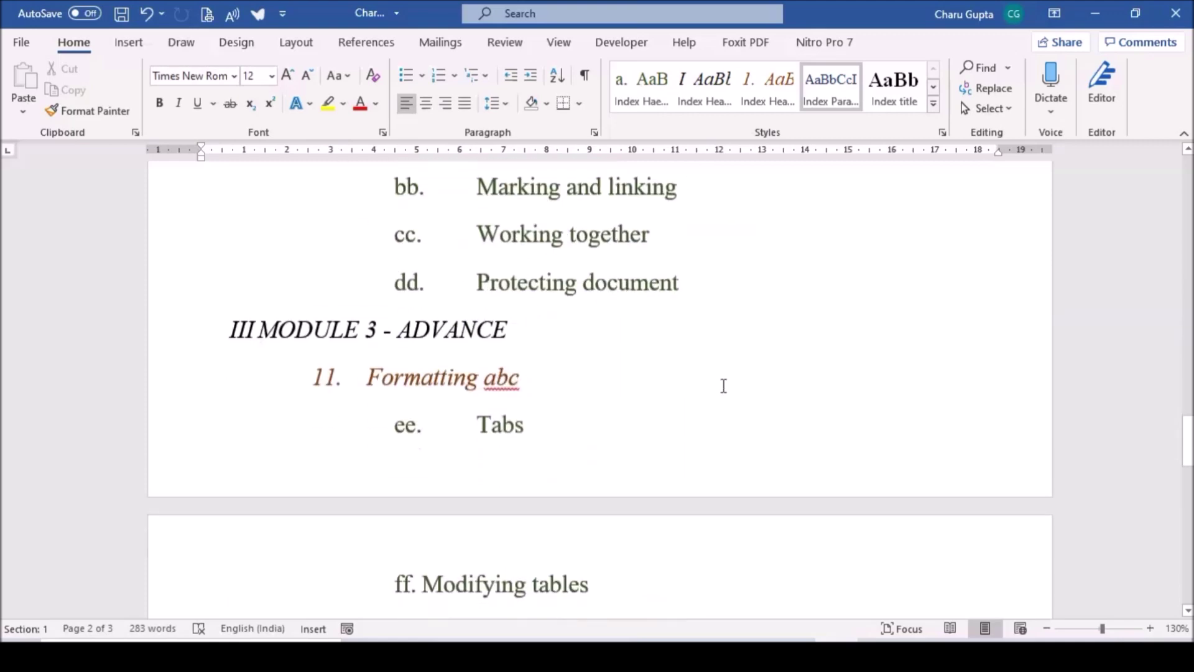
pyautogui.moveTo(1188, 442); pyautogui.dragTo(1171, 169)
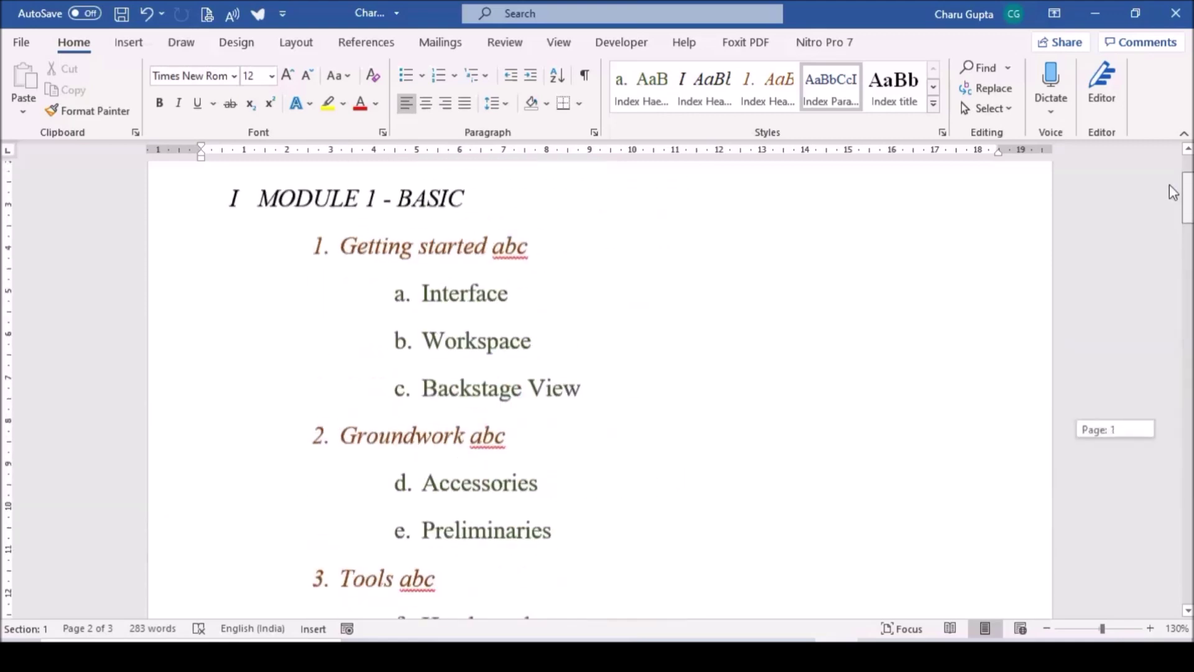
pyautogui.scroll(-2, 702, 454)
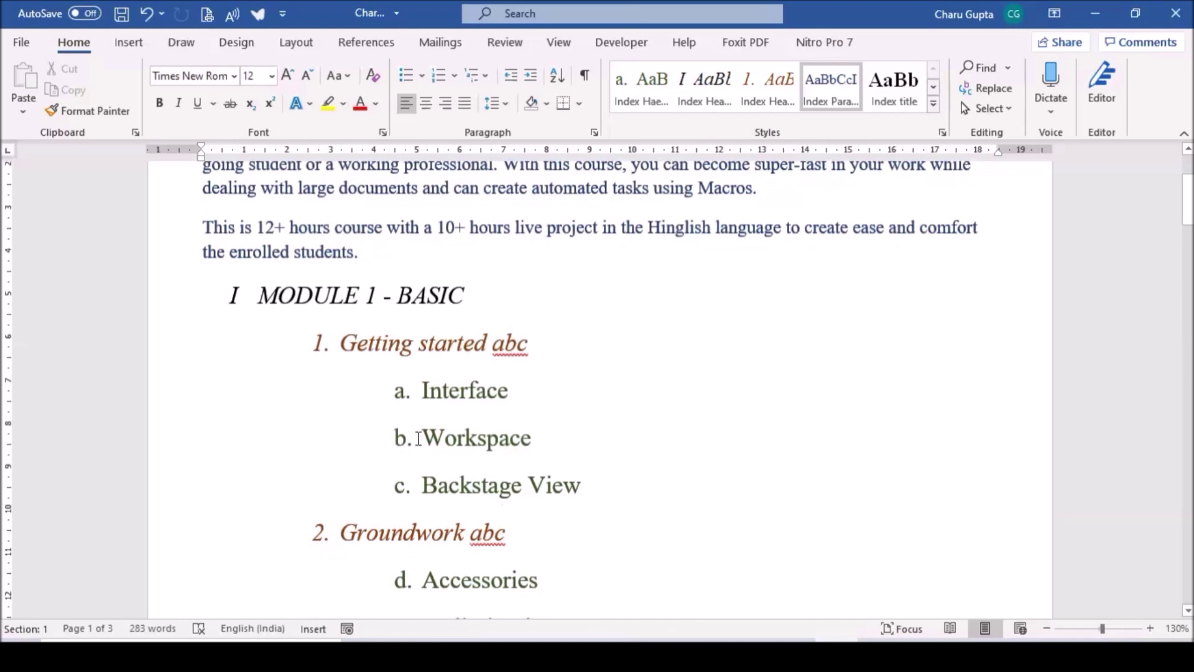
pyautogui.scroll(-1, 419, 439)
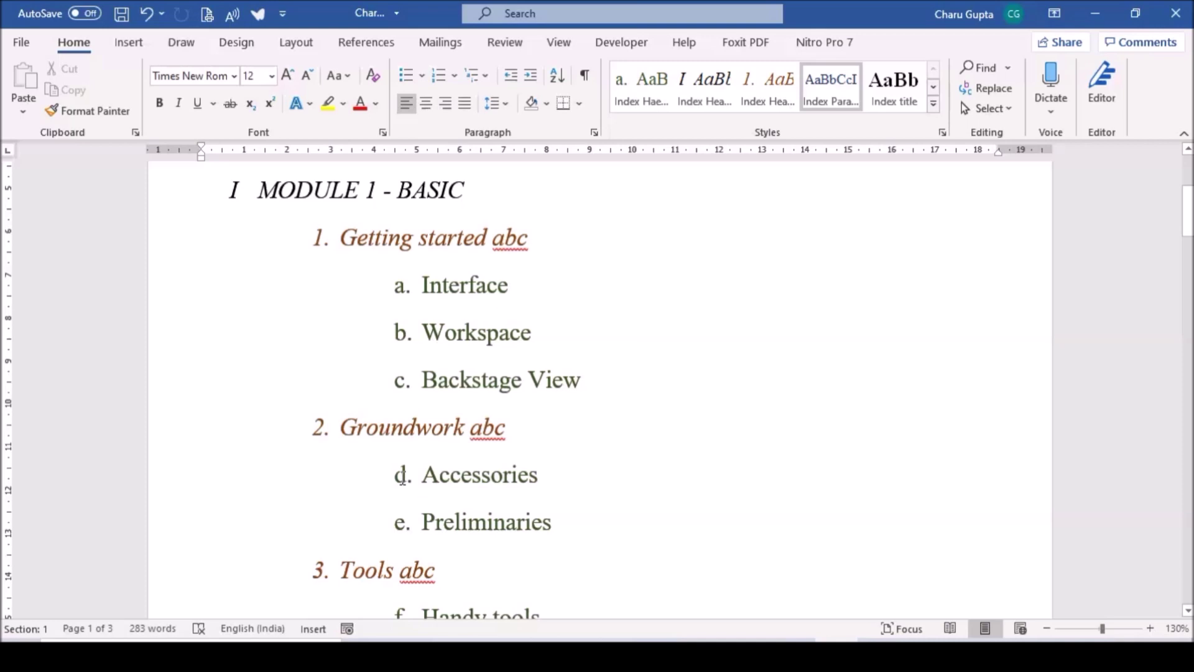
# Restart the Groundwork and Tools sub-list lettering at a.
pyautogui.click(403, 478)
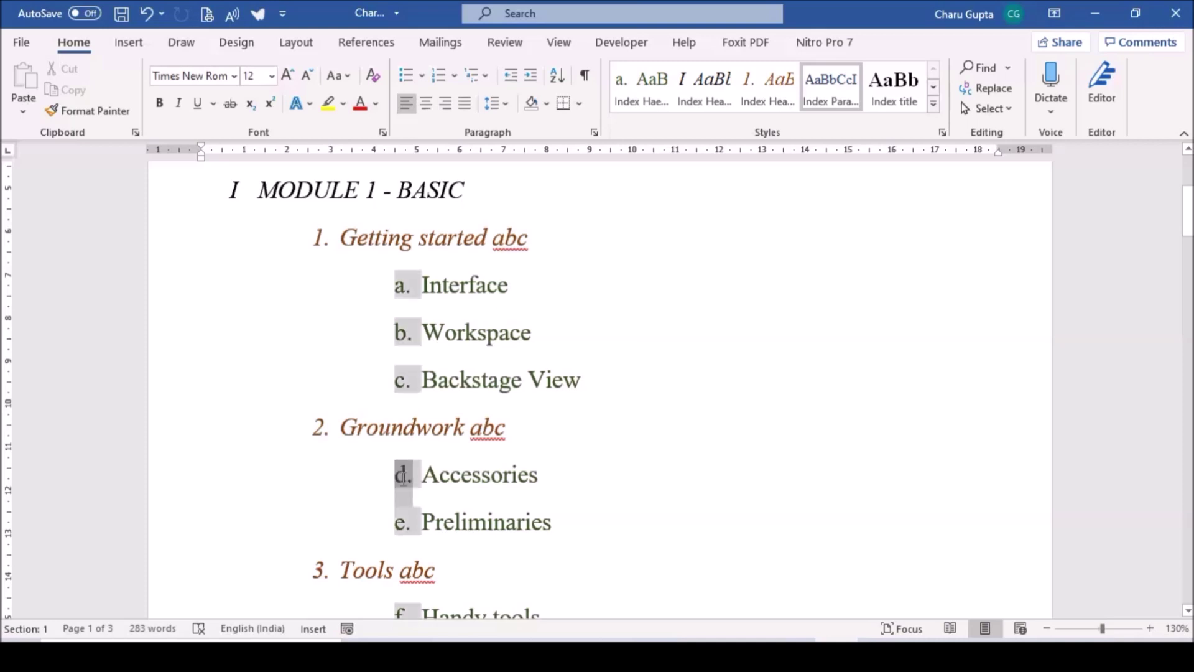
pyautogui.rightClick(403, 477)
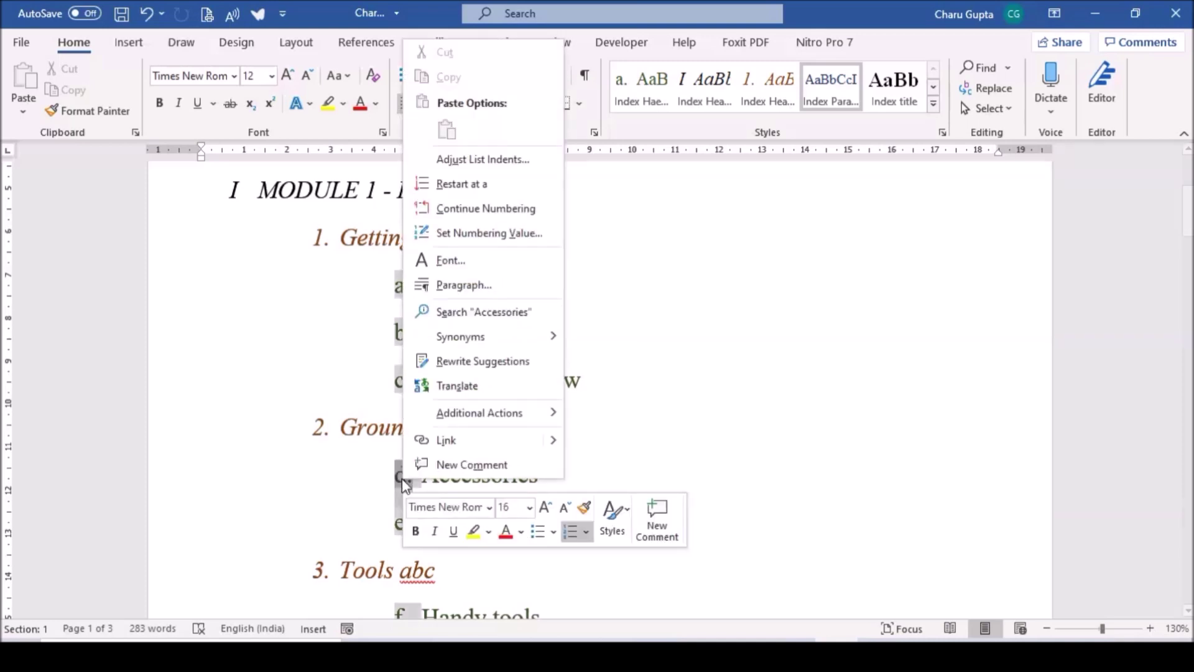
pyautogui.click(476, 184)
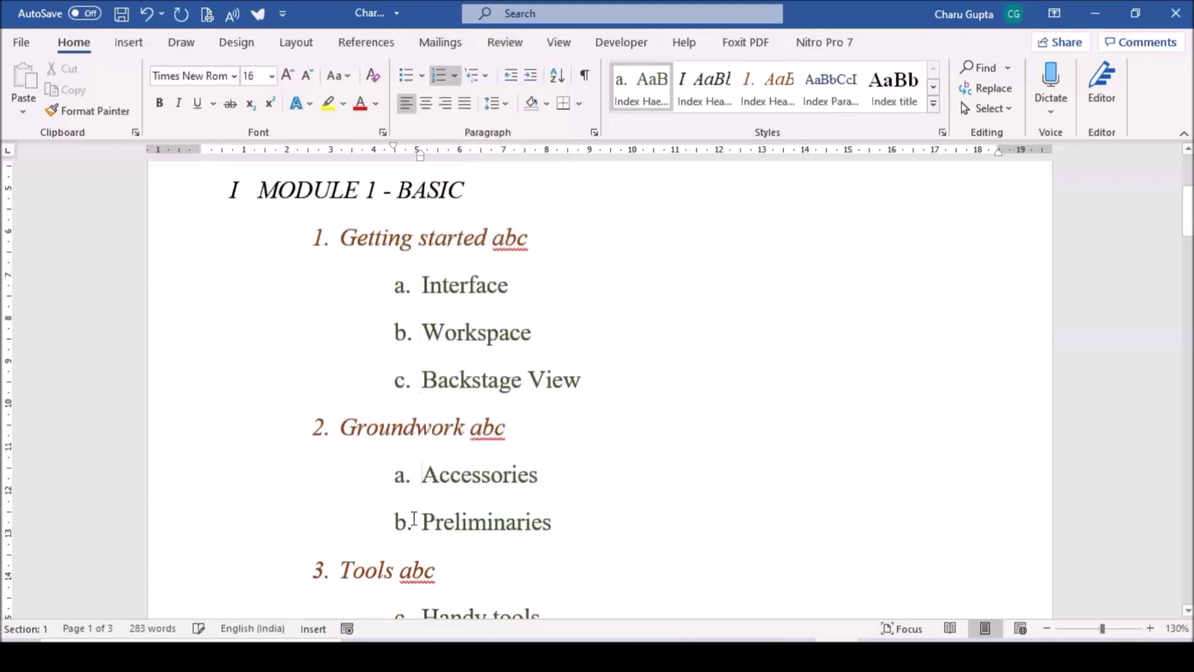
pyautogui.scroll(-2, 427, 514)
pyautogui.scroll(-2, 423, 517)
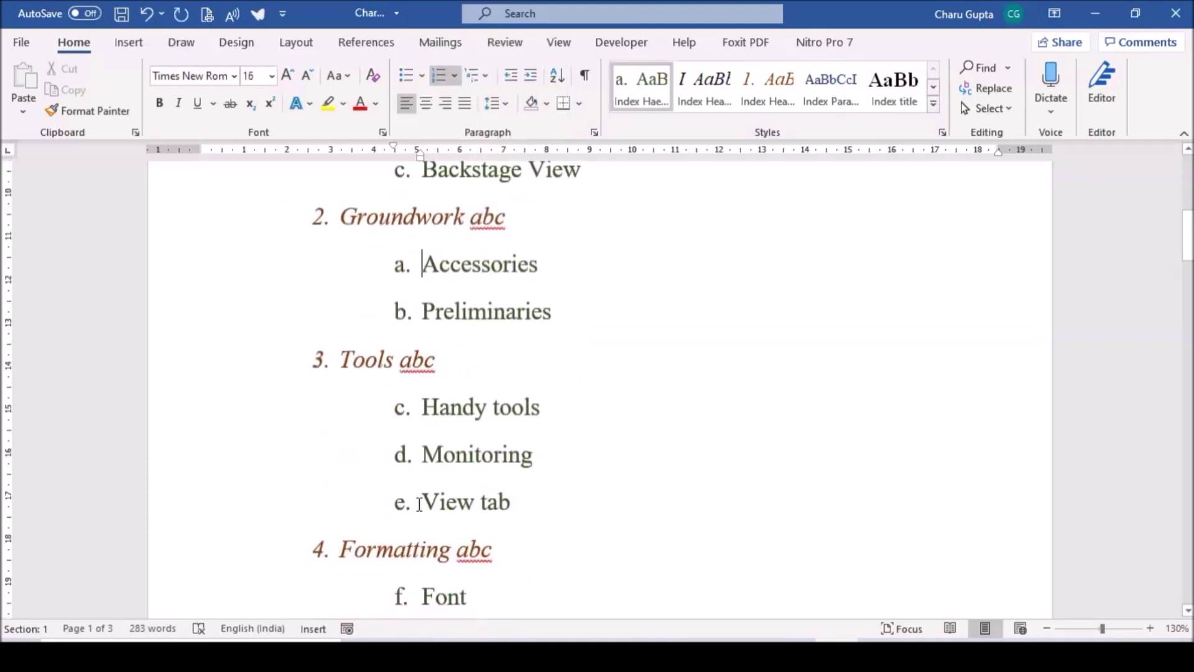
pyautogui.rightClick(399, 407)
pyautogui.click(438, 263)
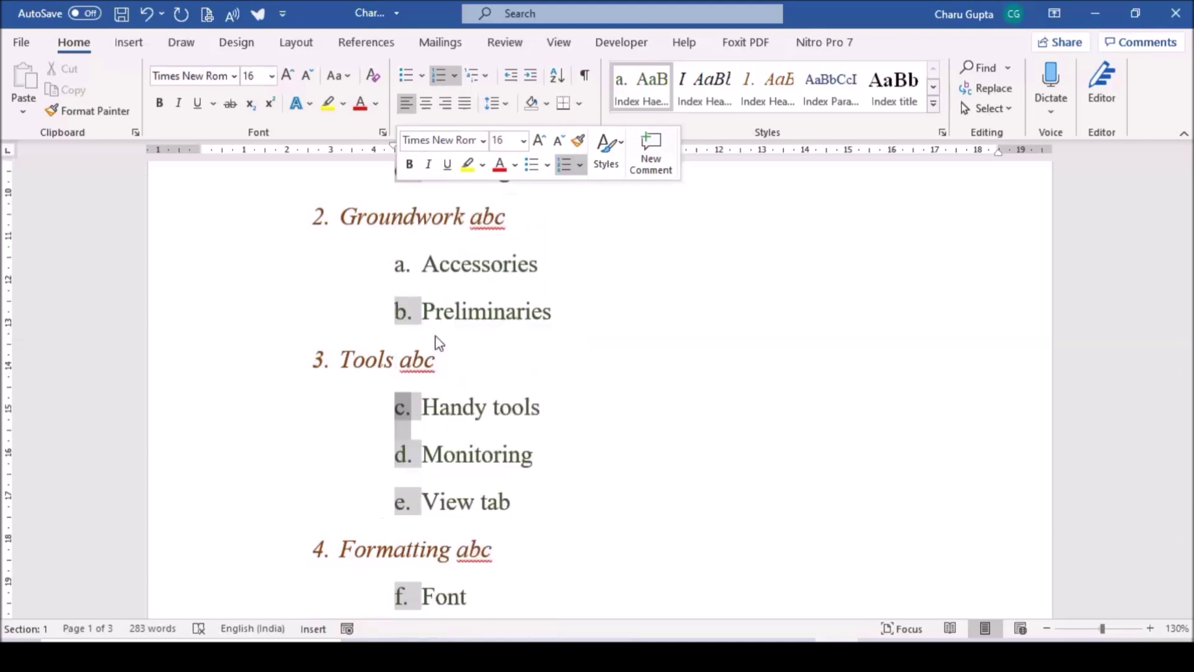
pyautogui.scroll(-3, 436, 436)
pyautogui.scroll(-1, 405, 443)
# Open the Font sub-list's numbering options twice, closing them without changes.
pyautogui.rightClick(404, 443)
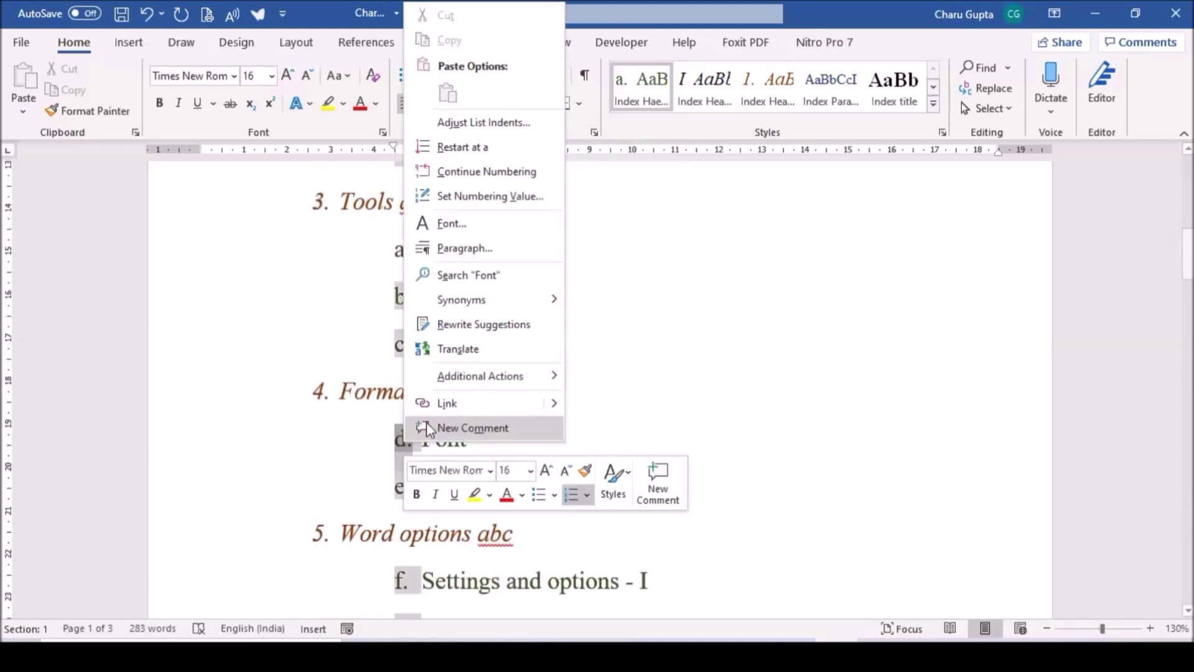
pyautogui.press('Escape')
pyautogui.scroll(-2, 515, 435)
pyautogui.click(401, 426)
pyautogui.rightClick(402, 187)
pyautogui.press('Escape')
pyautogui.scroll(-4, 317, 445)
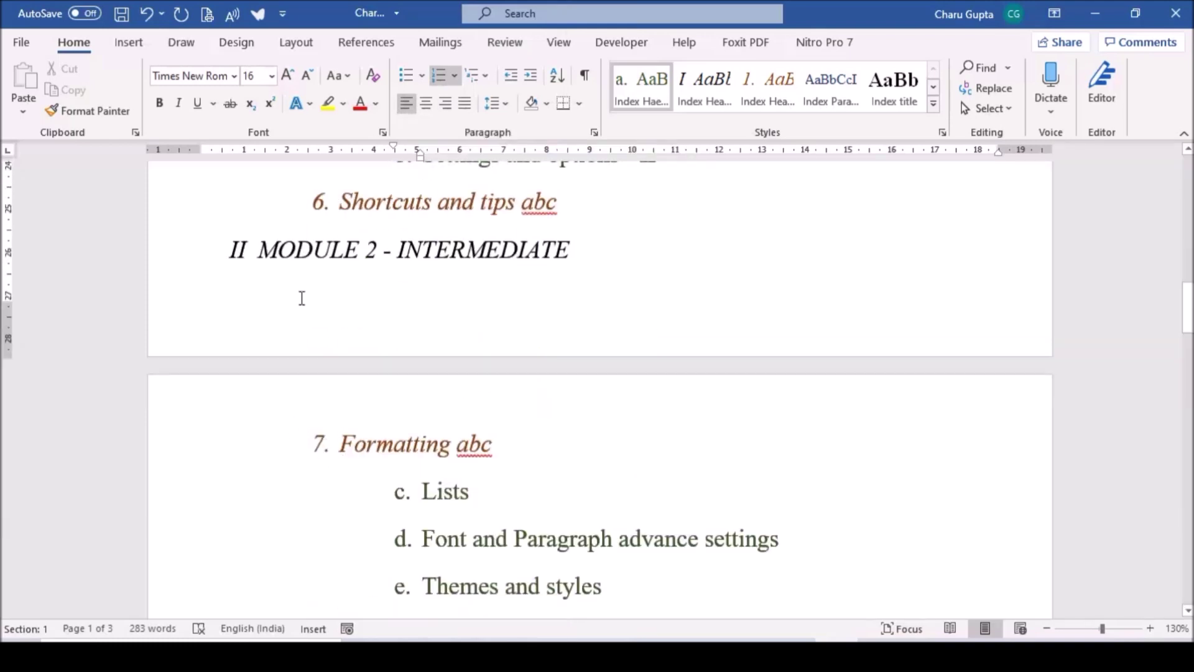
# Restart Module 2's Formatting heading at 1 and align its indent with Module 1's headings.
pyautogui.click(319, 441)
pyautogui.rightClick(319, 441)
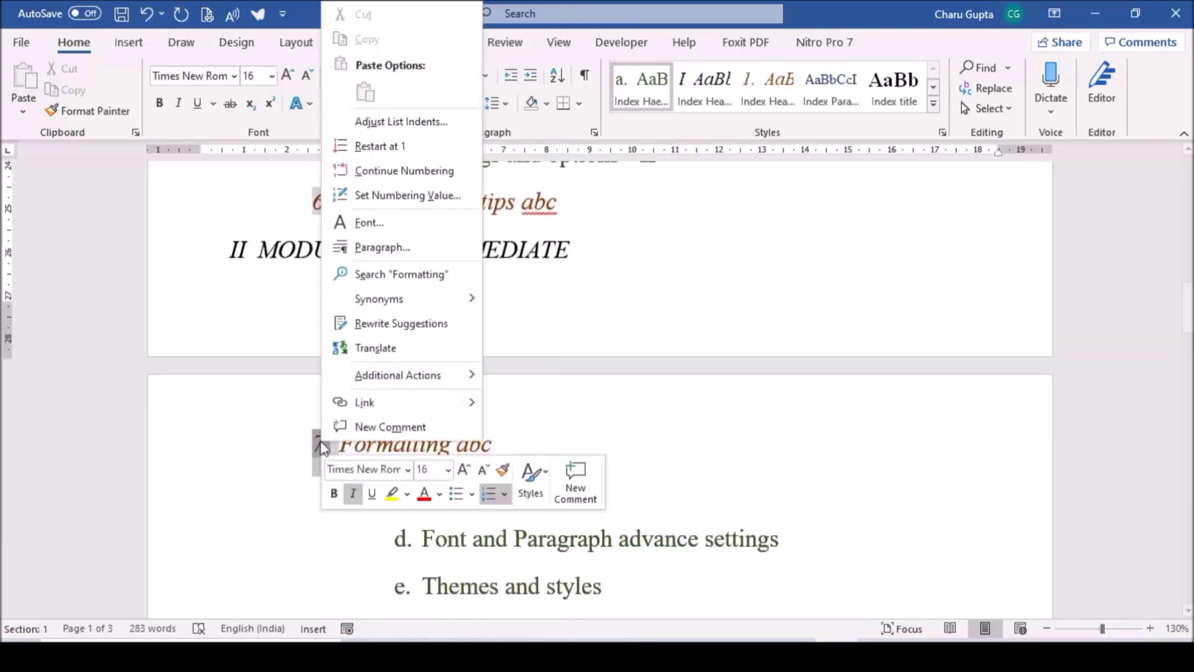
pyautogui.click(393, 154)
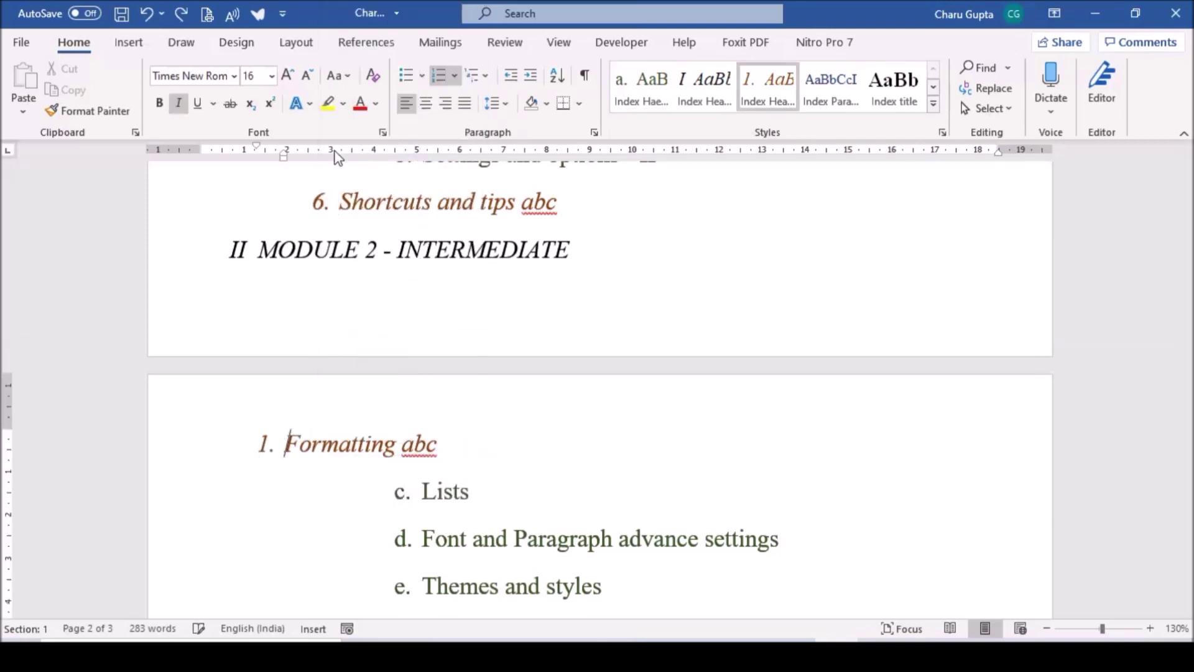
pyautogui.moveTo(256, 148); pyautogui.dragTo(328, 152)
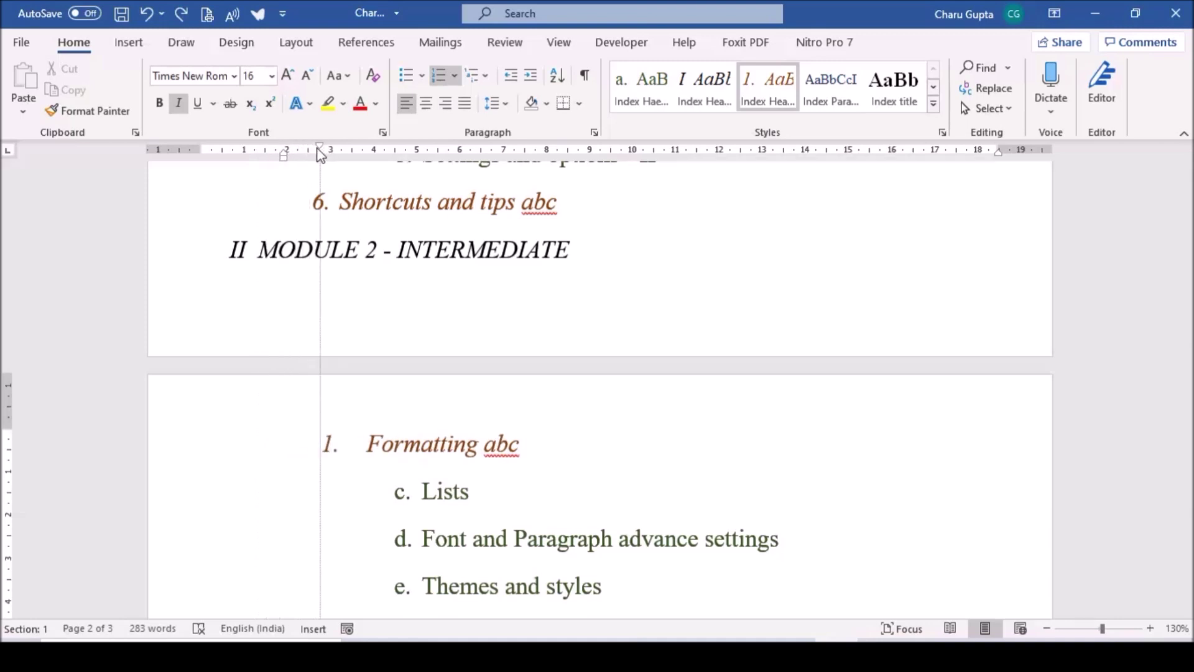
pyautogui.moveTo(326, 153); pyautogui.dragTo(315, 153)
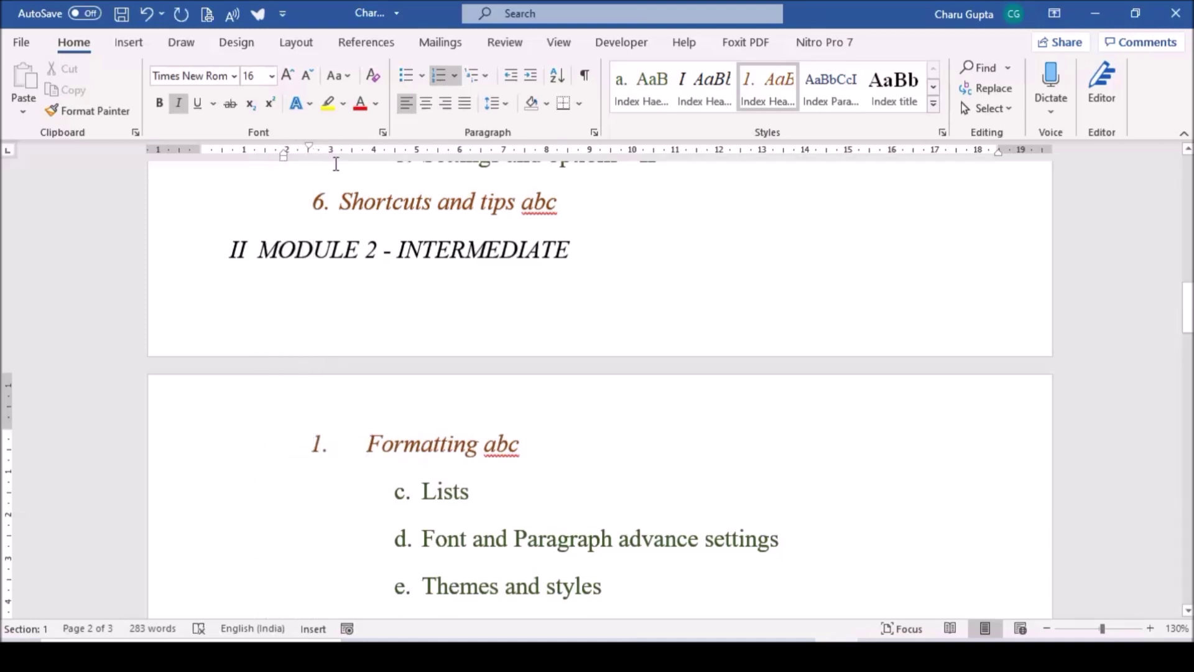
pyautogui.moveTo(285, 156); pyautogui.dragTo(348, 160)
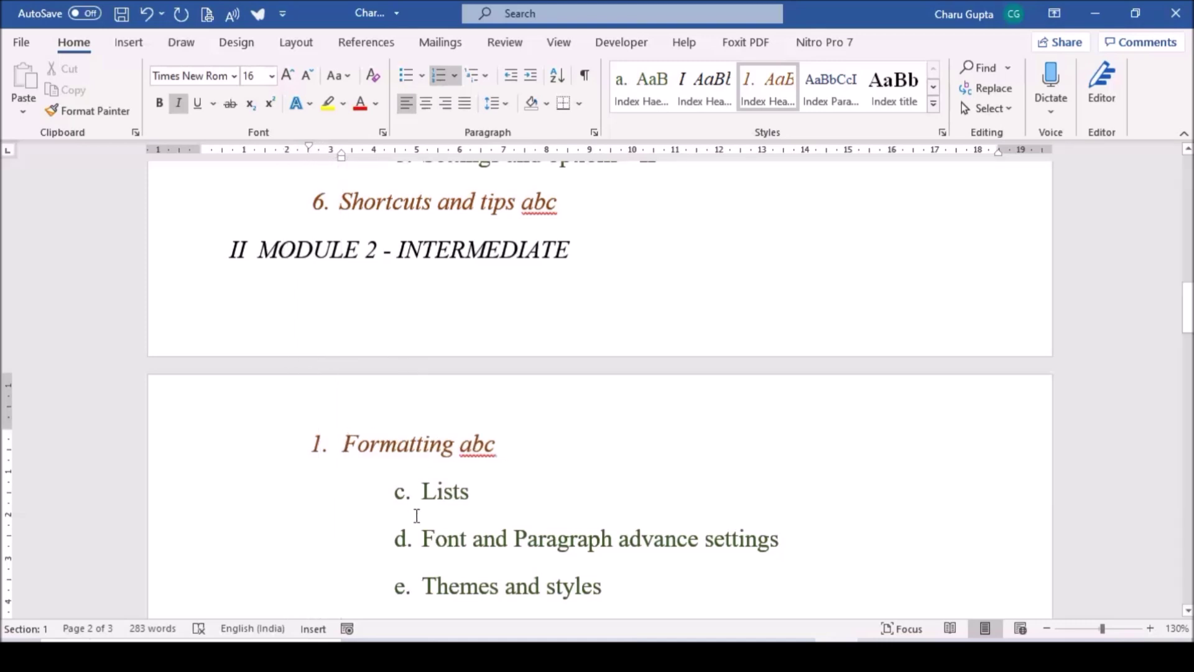
# Renumber the lettering of the Module 2 sub-list from its right-click numbering options.
pyautogui.click(401, 495)
pyautogui.rightClick(400, 495)
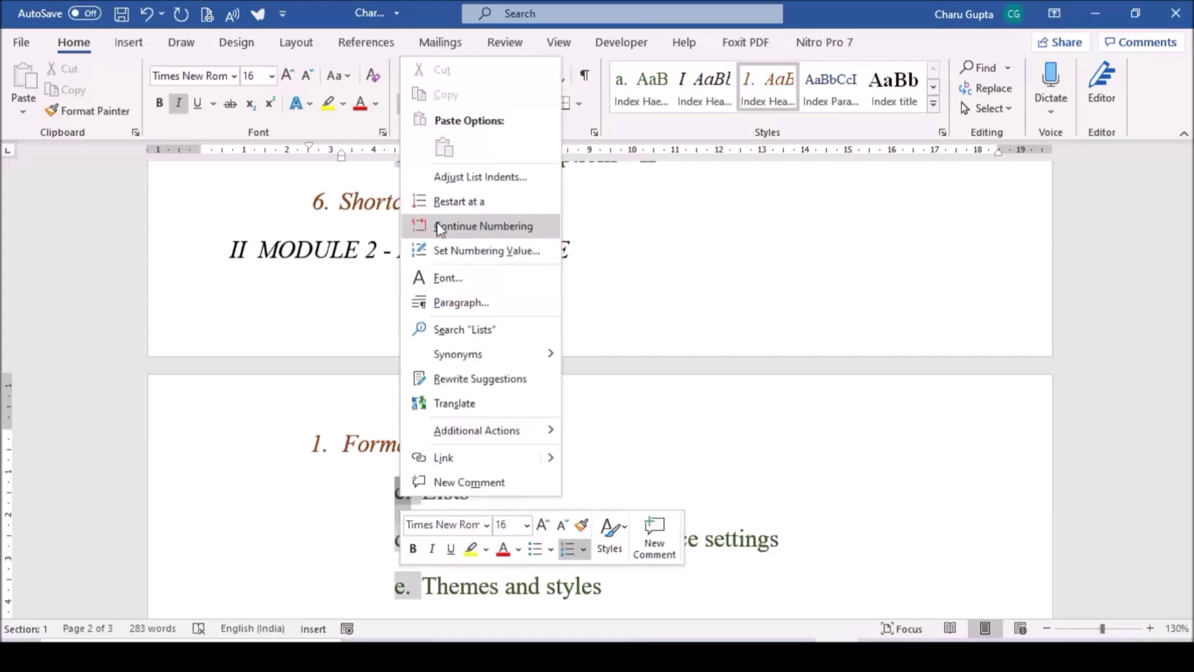
pyautogui.scroll(-5, 446, 258)
pyautogui.scroll(-5, 445, 259)
pyautogui.scroll(-5, 439, 332)
pyautogui.scroll(-5, 430, 342)
pyautogui.scroll(-5, 417, 351)
pyautogui.scroll(-5, 403, 359)
# Return to page 1 at the abc placeholder and bring up Find and Replace.
pyautogui.moveTo(1187, 541); pyautogui.dragTo(1178, 194)
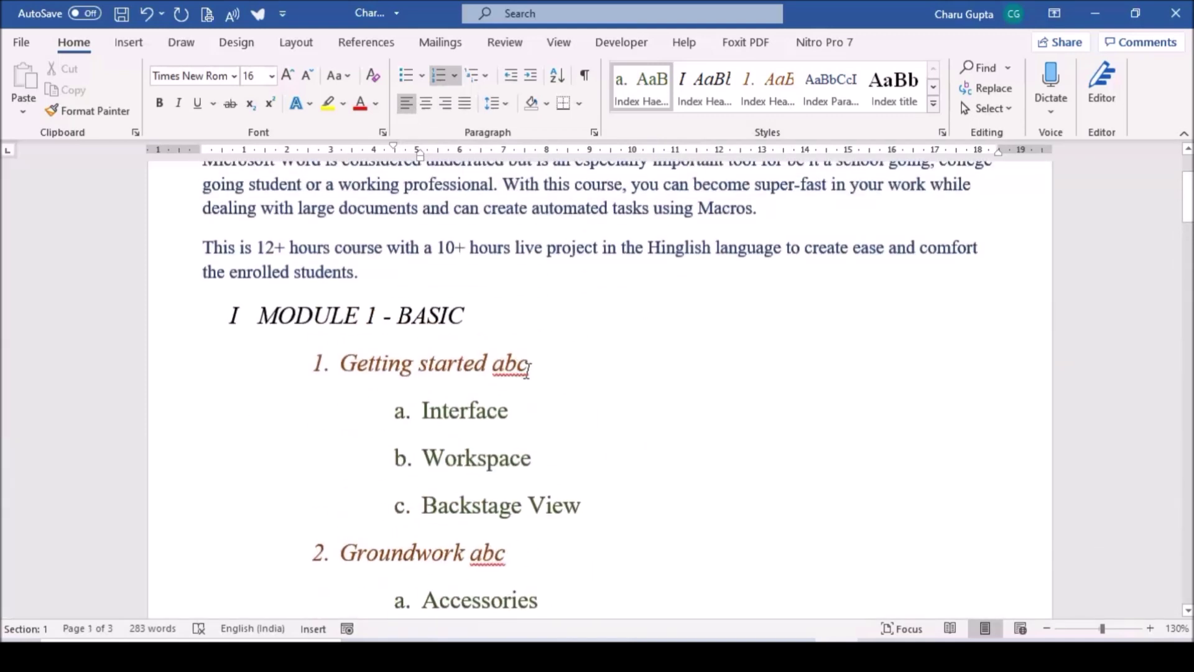
pyautogui.click(496, 371)
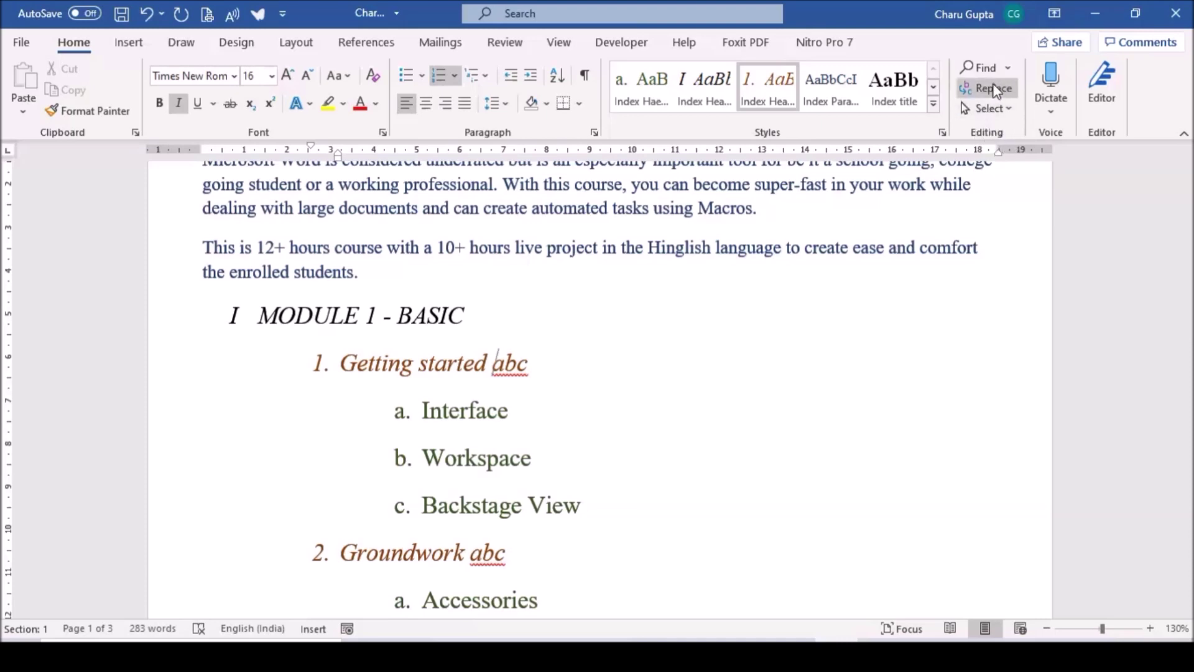
pyautogui.click(994, 92)
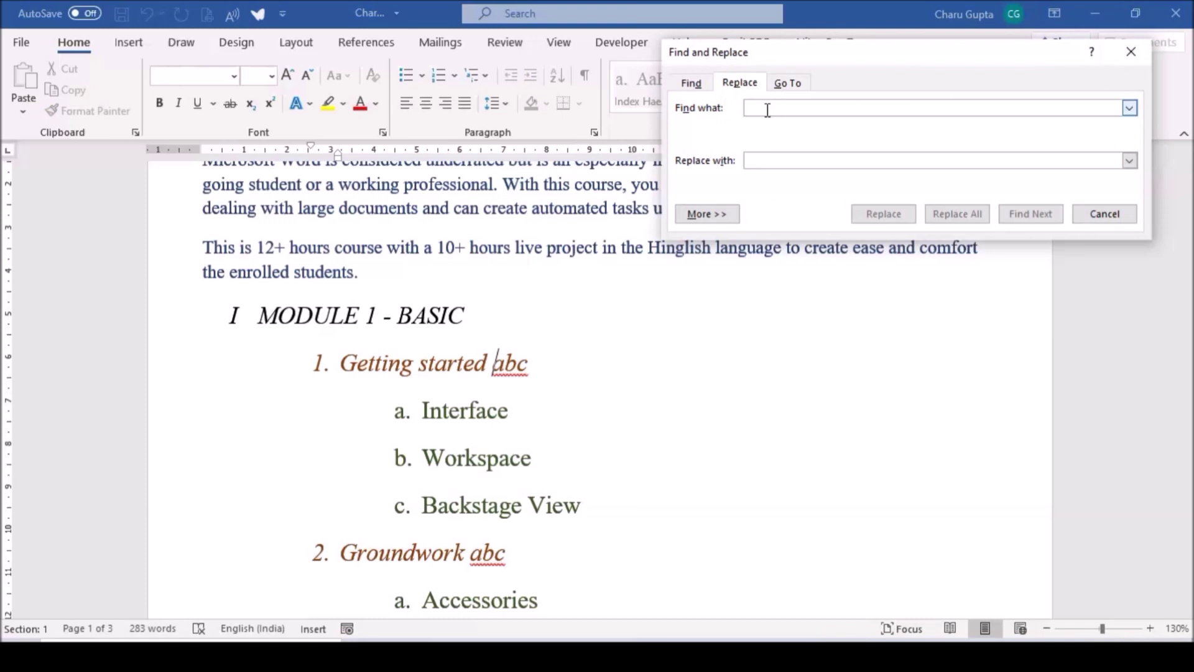
# Replace all 15 occurrences of 'abc' with nothing, then close Find and Replace.
pyautogui.write('abc')
pyautogui.press('Tab')
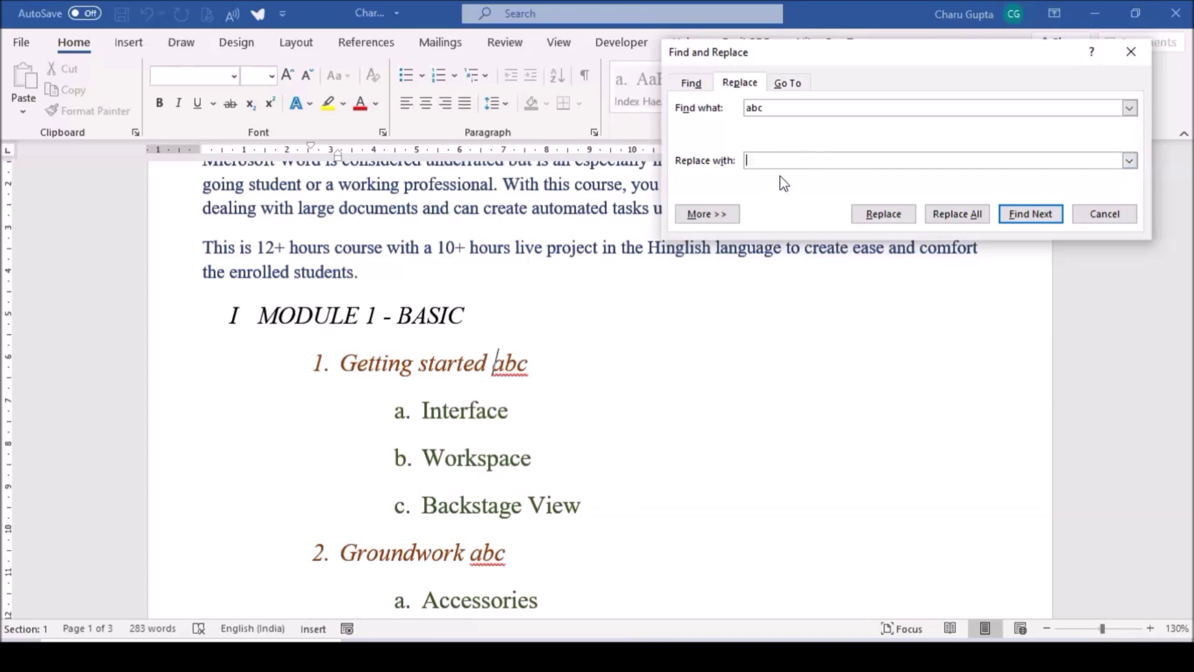
pyautogui.moveTo(771, 108); pyautogui.dragTo(745, 108)
pyautogui.click(770, 109)
pyautogui.click(977, 218)
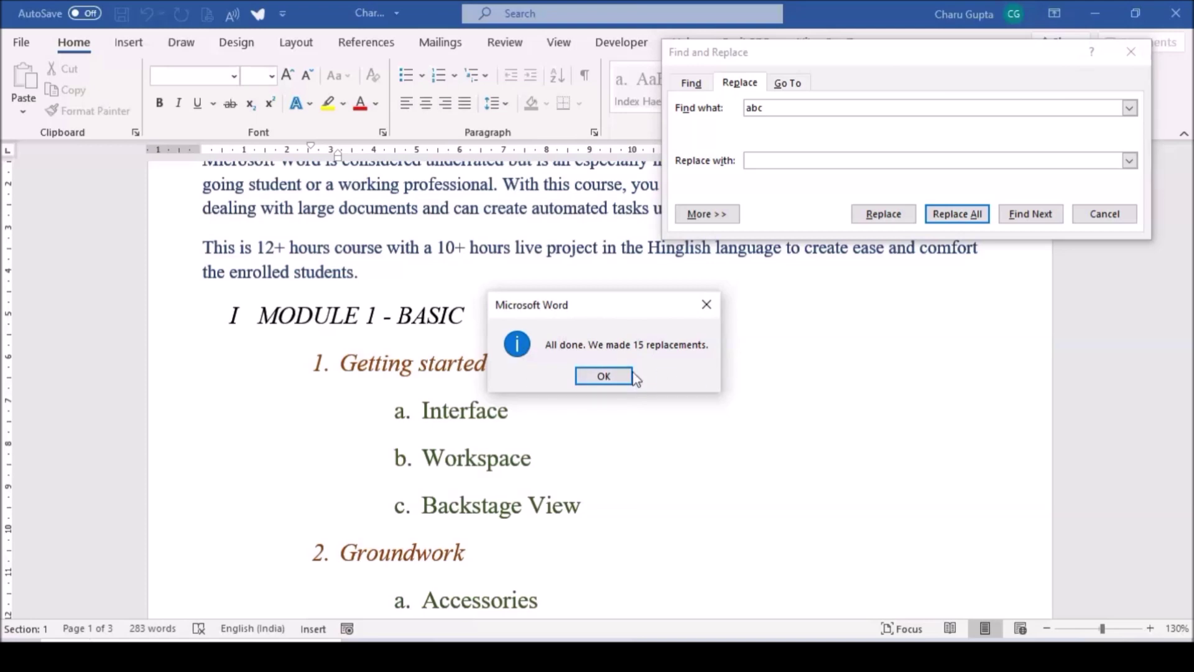
pyautogui.click(622, 378)
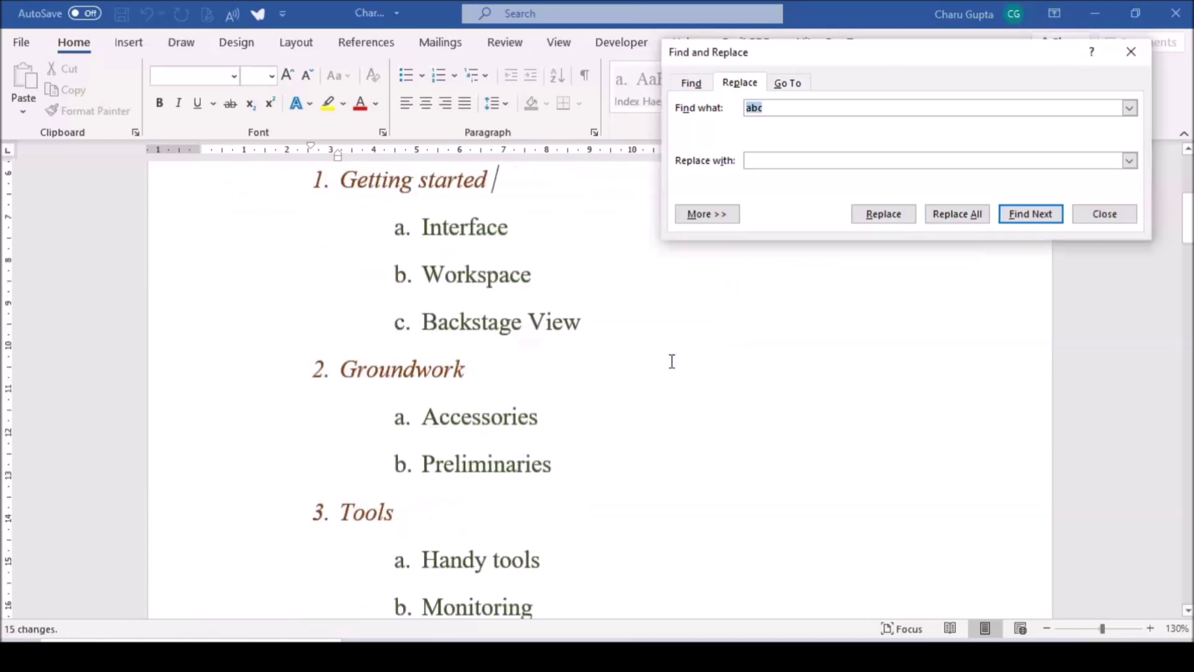
pyautogui.click(1111, 218)
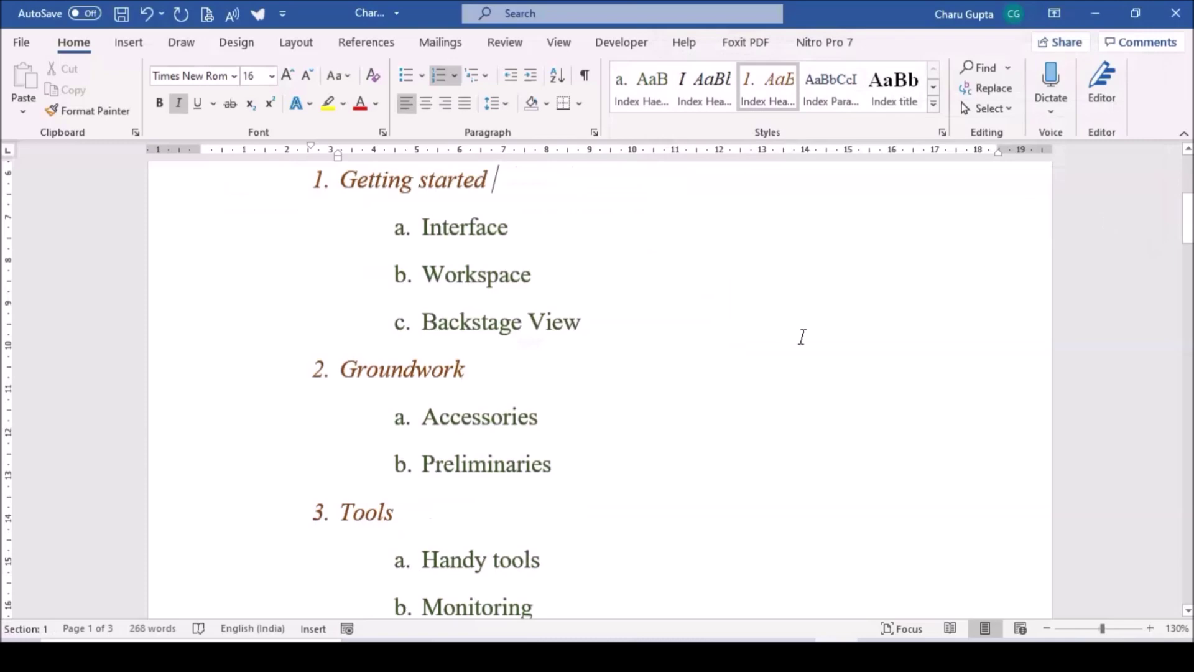
pyautogui.scroll(-1, 801, 336)
pyautogui.scroll(-5, 801, 336)
pyautogui.scroll(-3, 803, 338)
pyautogui.scroll(-3, 803, 338)
pyautogui.scroll(-2, 801, 336)
pyautogui.moveTo(1187, 367); pyautogui.dragTo(1188, 196)
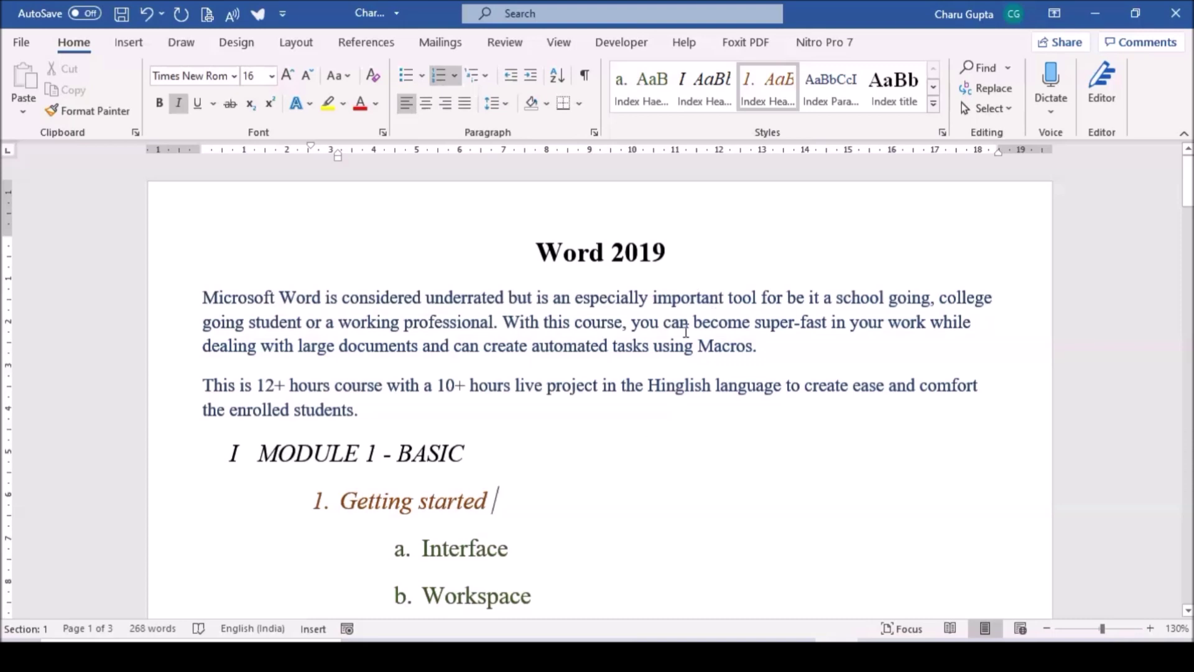
# Modify the Index Heading 2 style to 14 pt font and check the Getting started heading.
pyautogui.rightClick(771, 93)
pyautogui.click(824, 130)
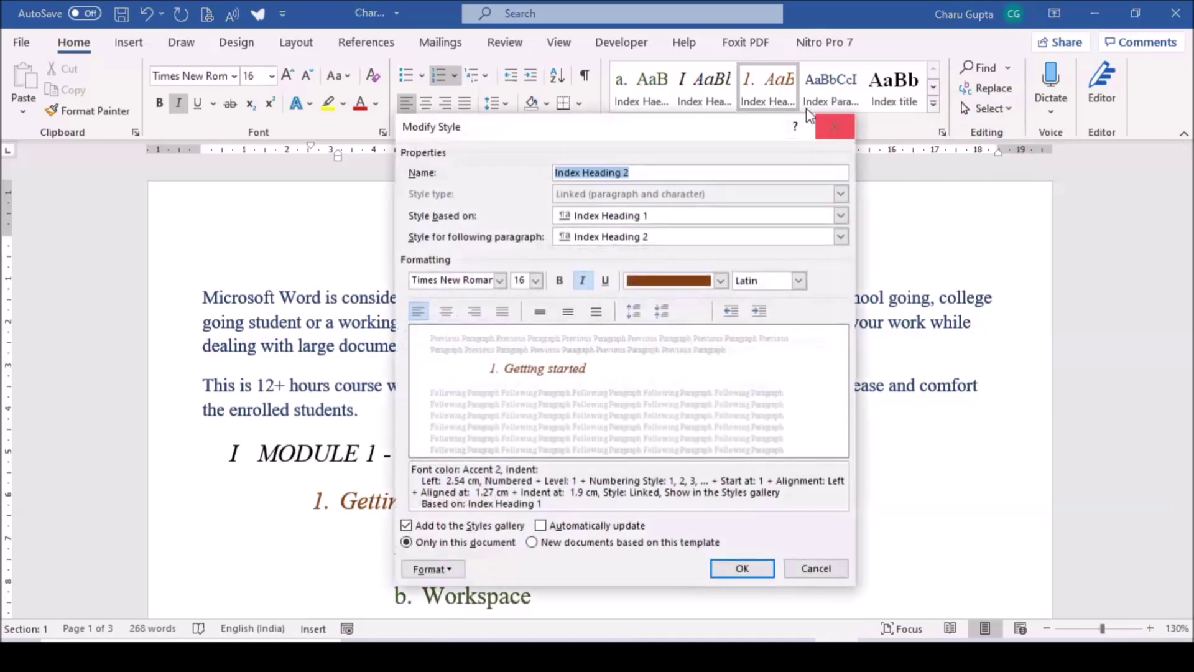
pyautogui.click(535, 281)
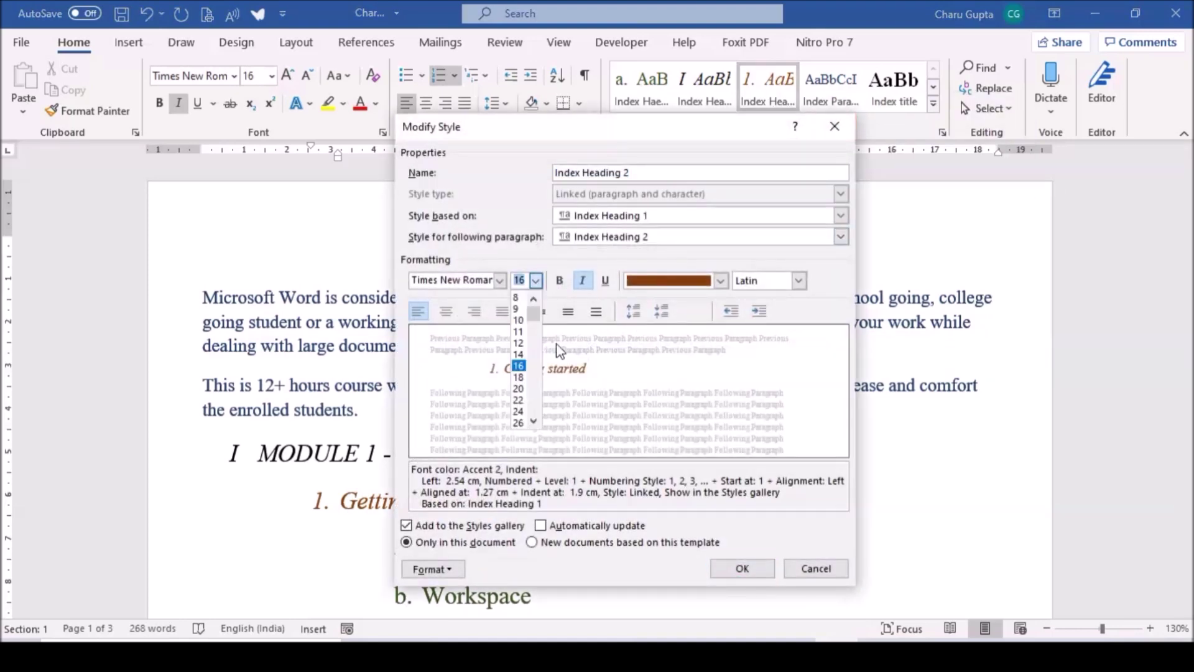
pyautogui.click(519, 355)
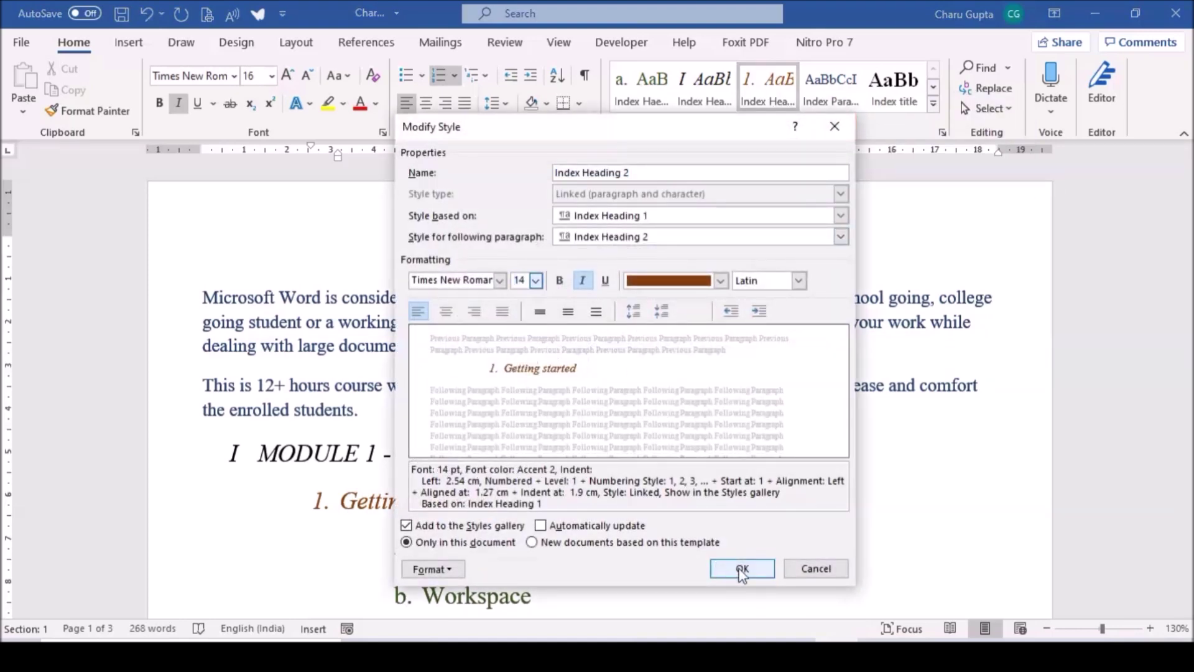
pyautogui.click(742, 568)
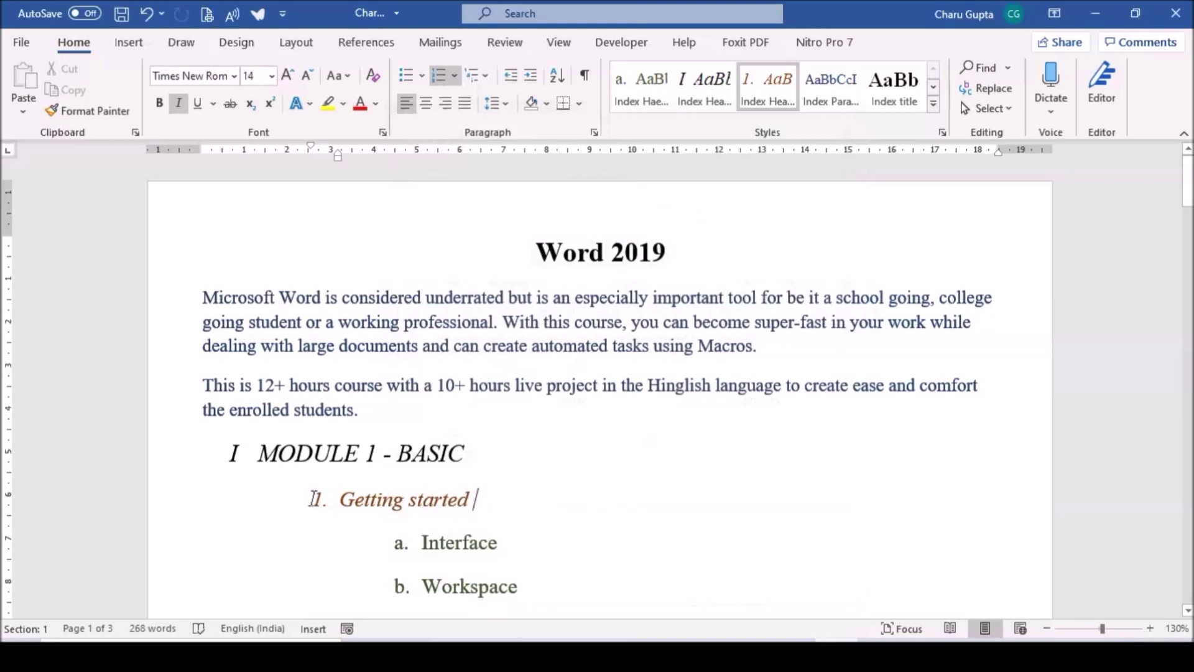
pyautogui.click(438, 499)
pyautogui.scroll(-4, 445, 467)
pyautogui.click(365, 487)
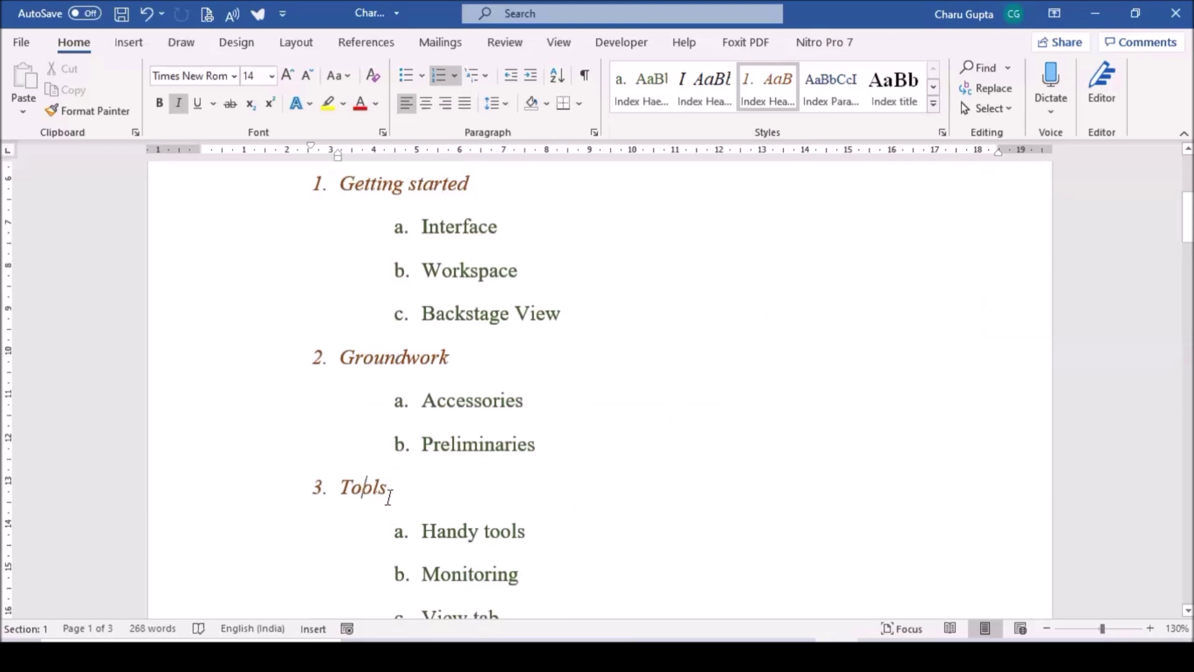
pyautogui.scroll(1, 428, 501)
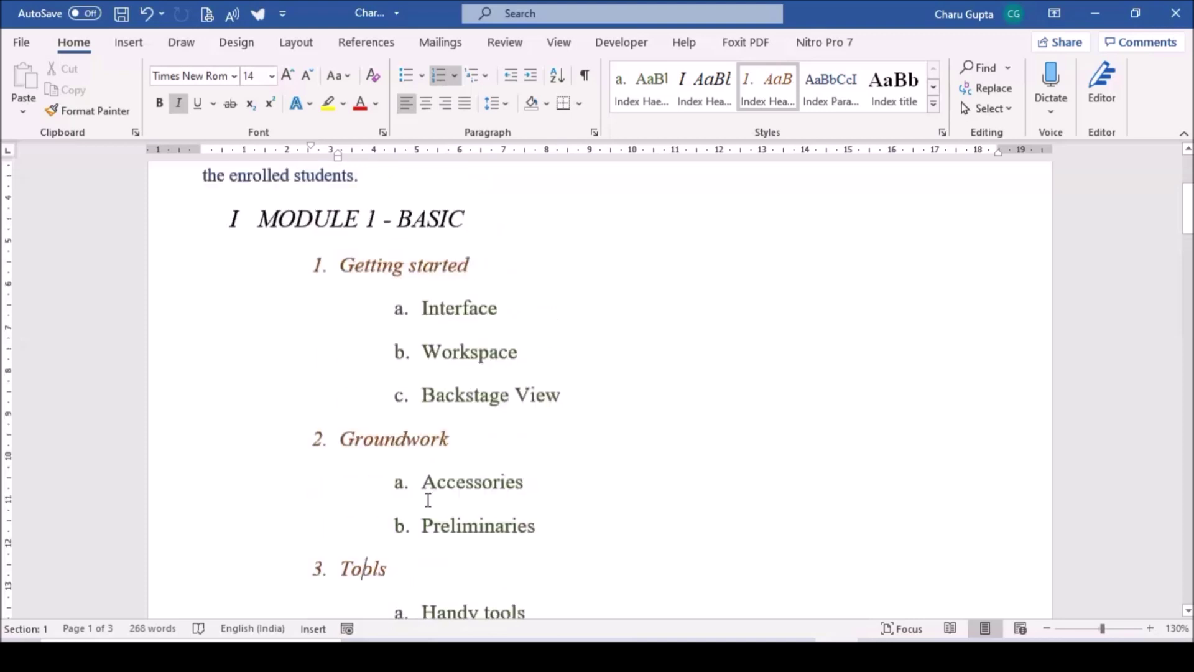
pyautogui.scroll(3, 428, 500)
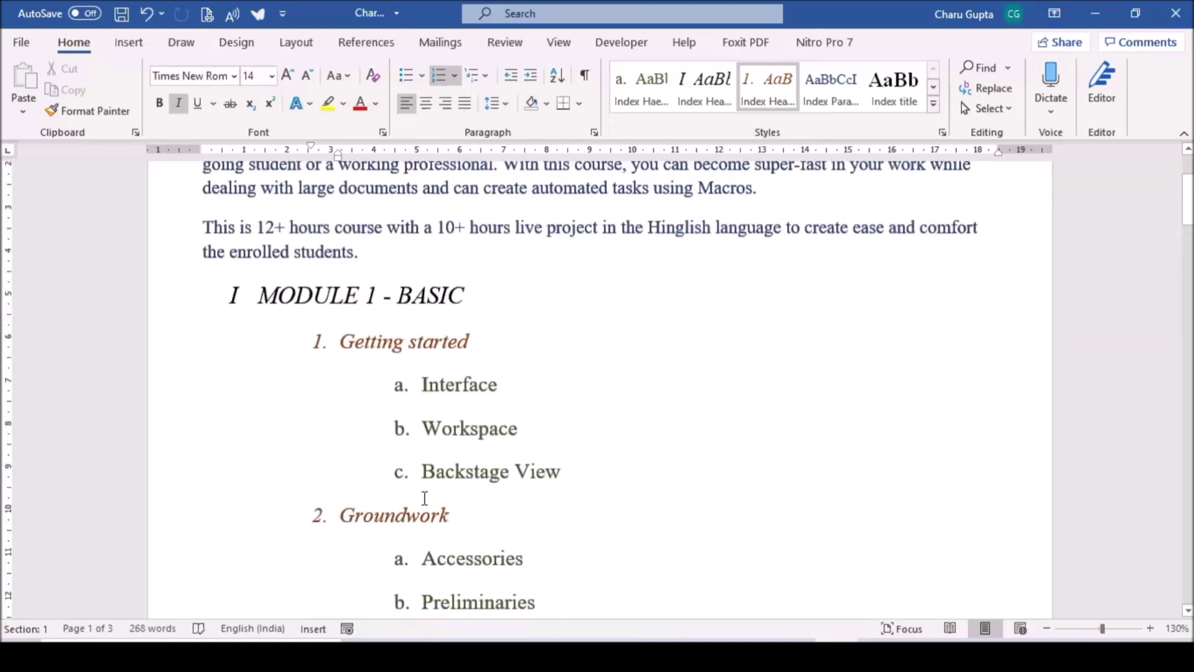